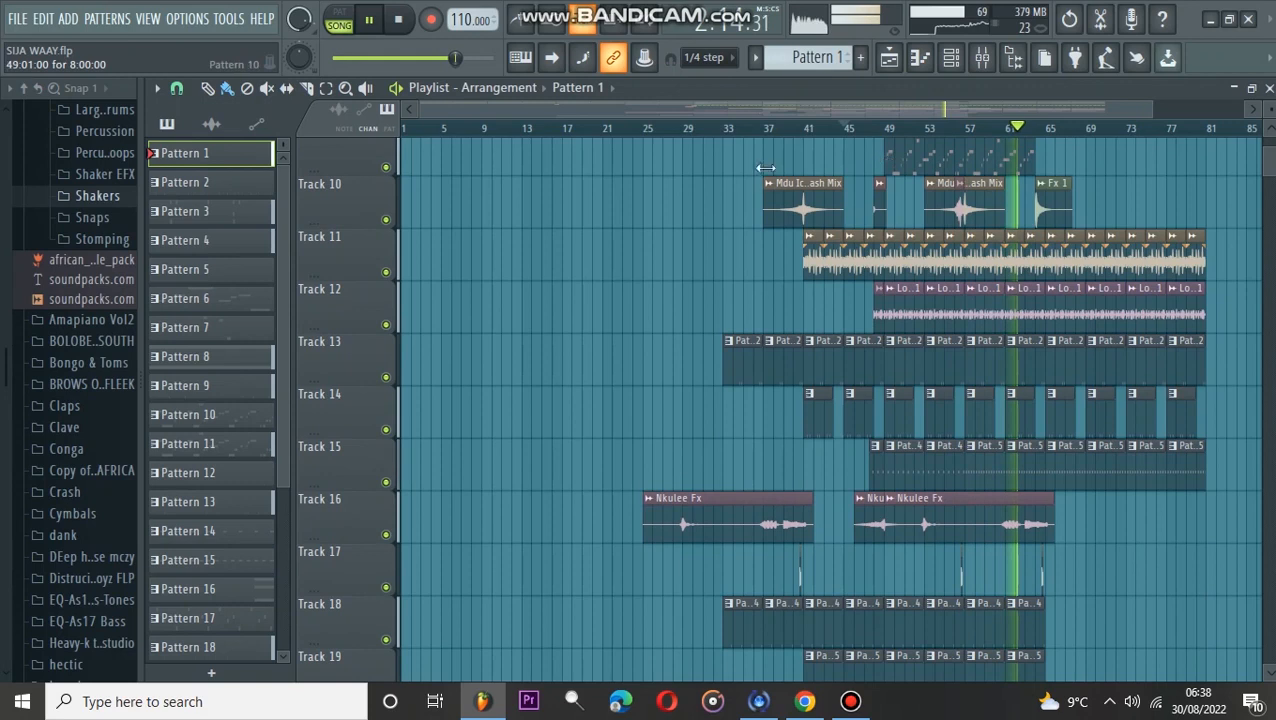
Step: Place a Pattern 10 clip at bar 16 on the playlist track above Track 10 and stop playback
left_click(560, 149)
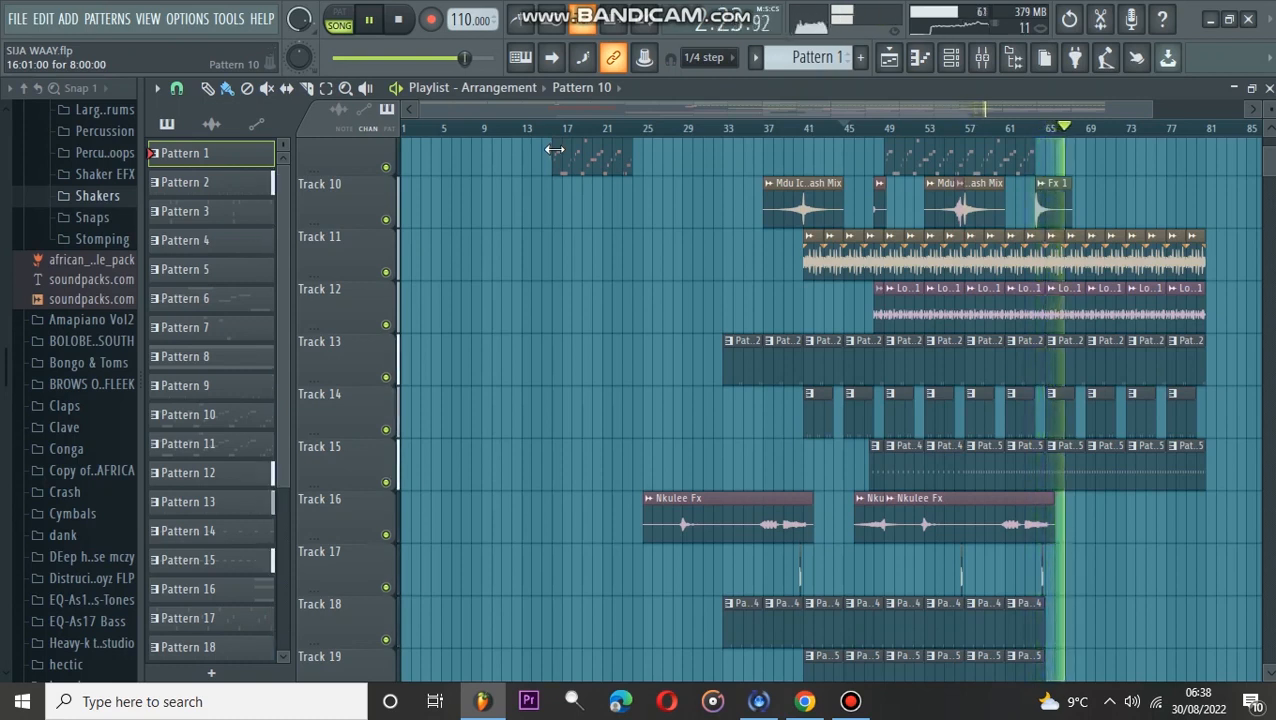
key("space")
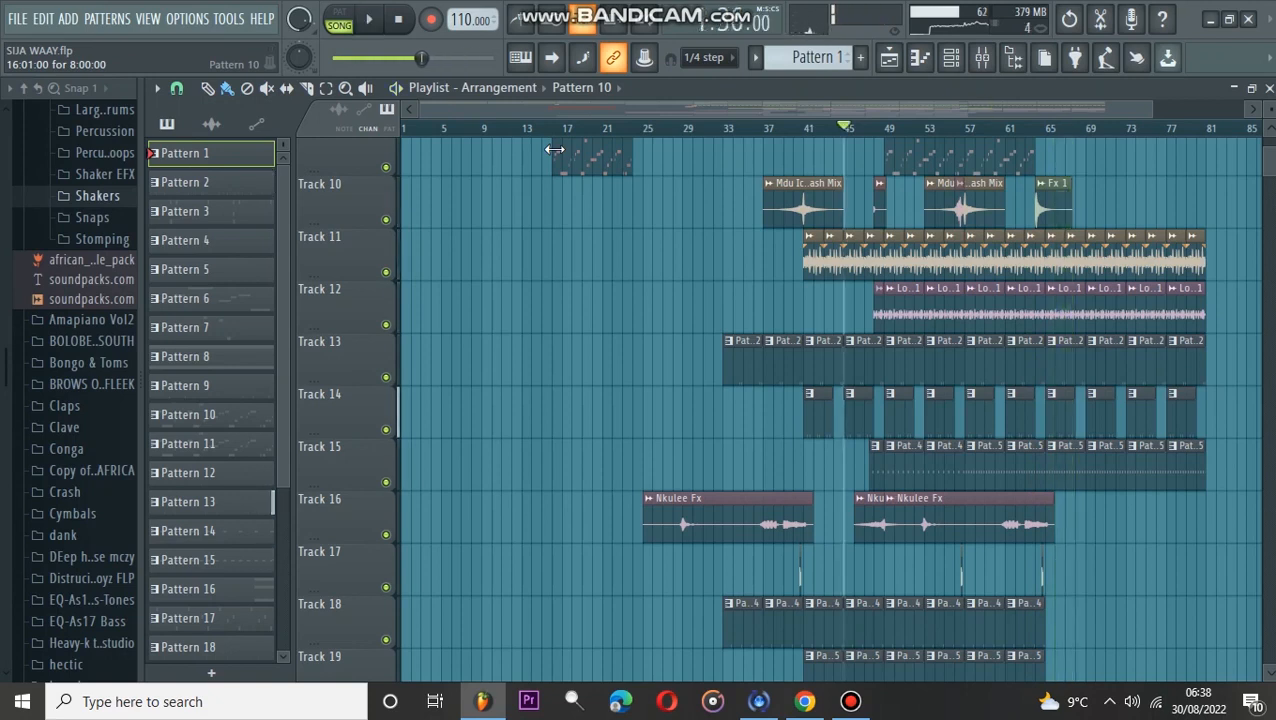
Step: Open the channel rack, switch to pattern mode, and play Pattern 1 on its own
left_click(951, 57)
scroll(428, 212, "up", 5)
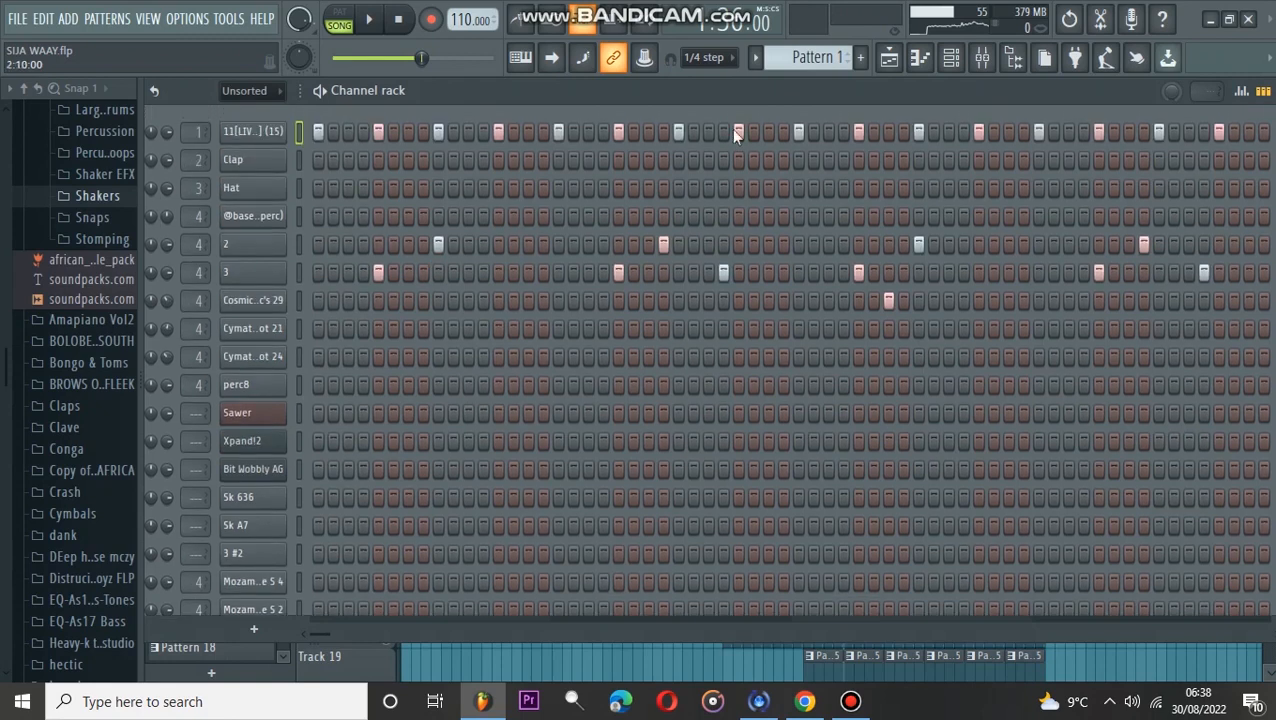
left_click(340, 19)
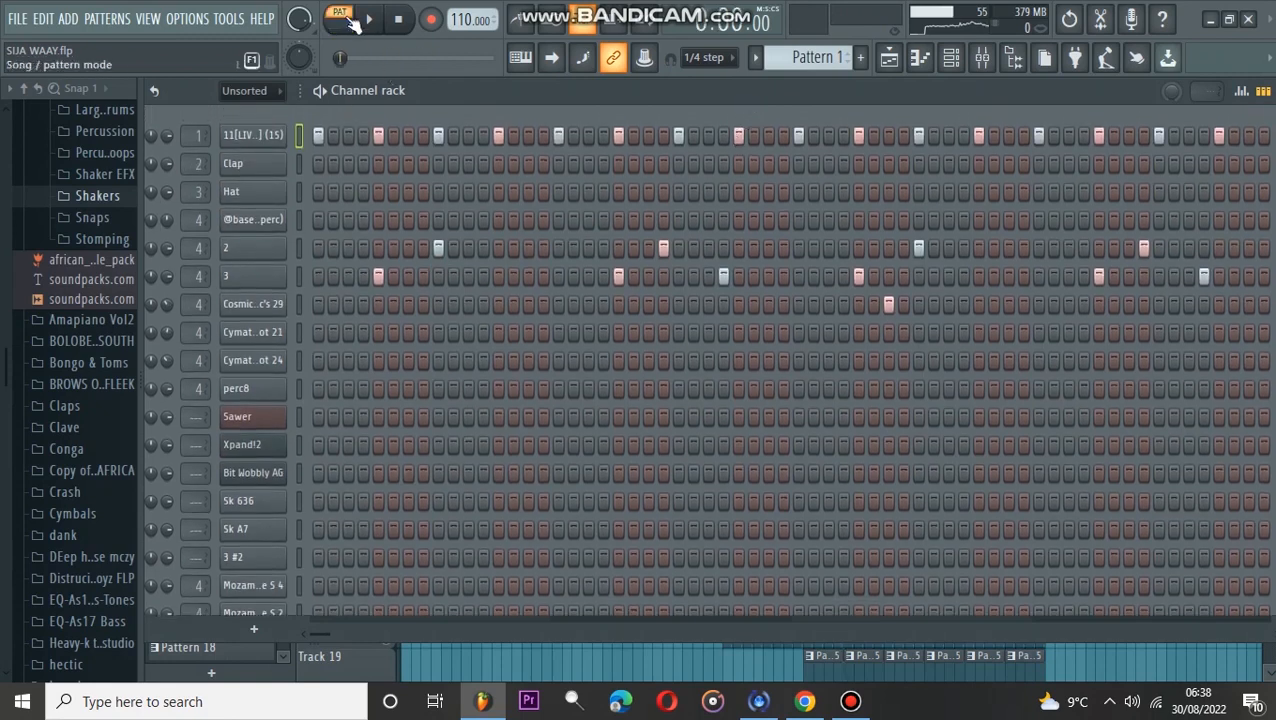
left_click(369, 20)
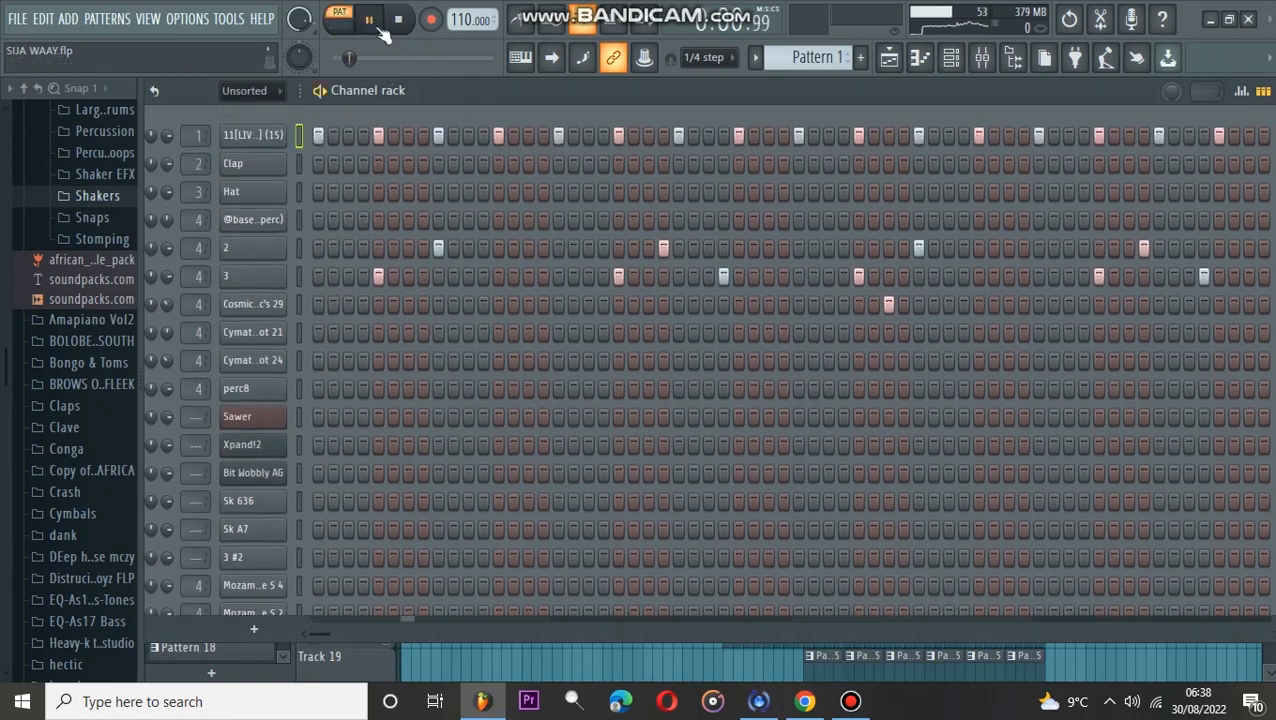
left_click_drag(464, 96, 486, 96)
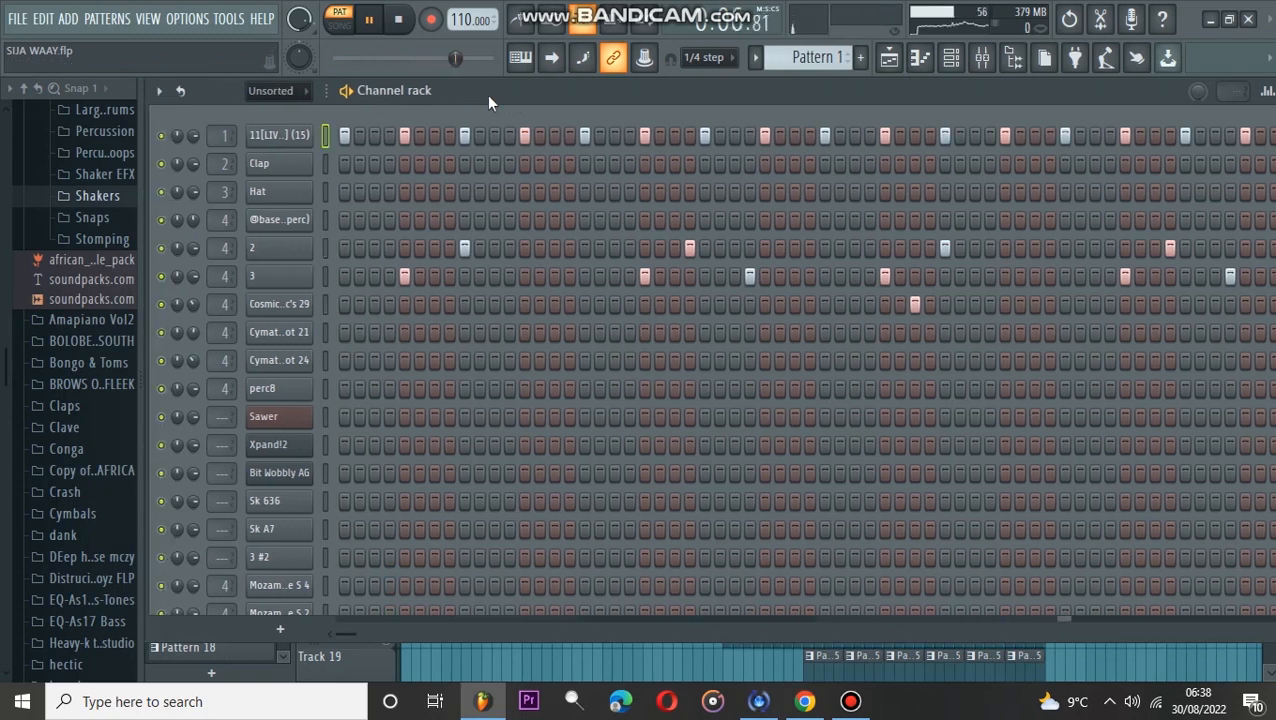
key("space")
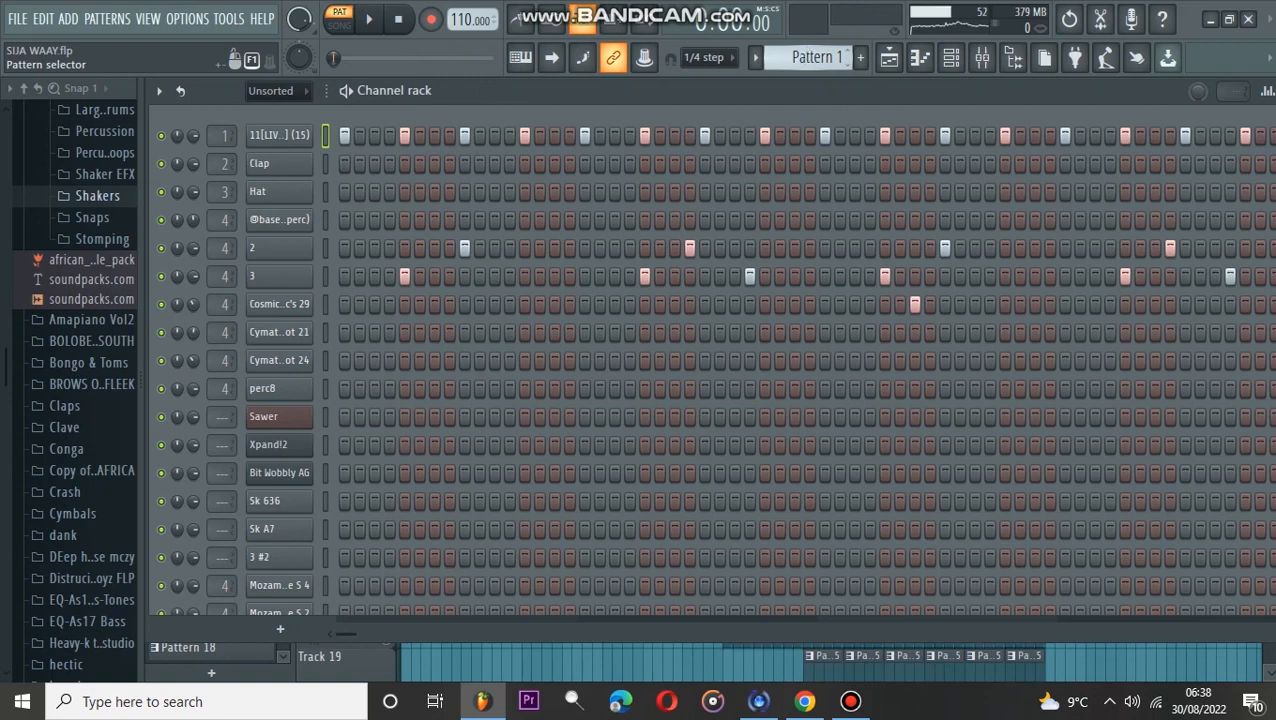
Step: Select Pattern 2 and play it through to hear its drum and percussion steps
scroll(806, 54, "down", 1)
scroll(822, 57, "down", 1)
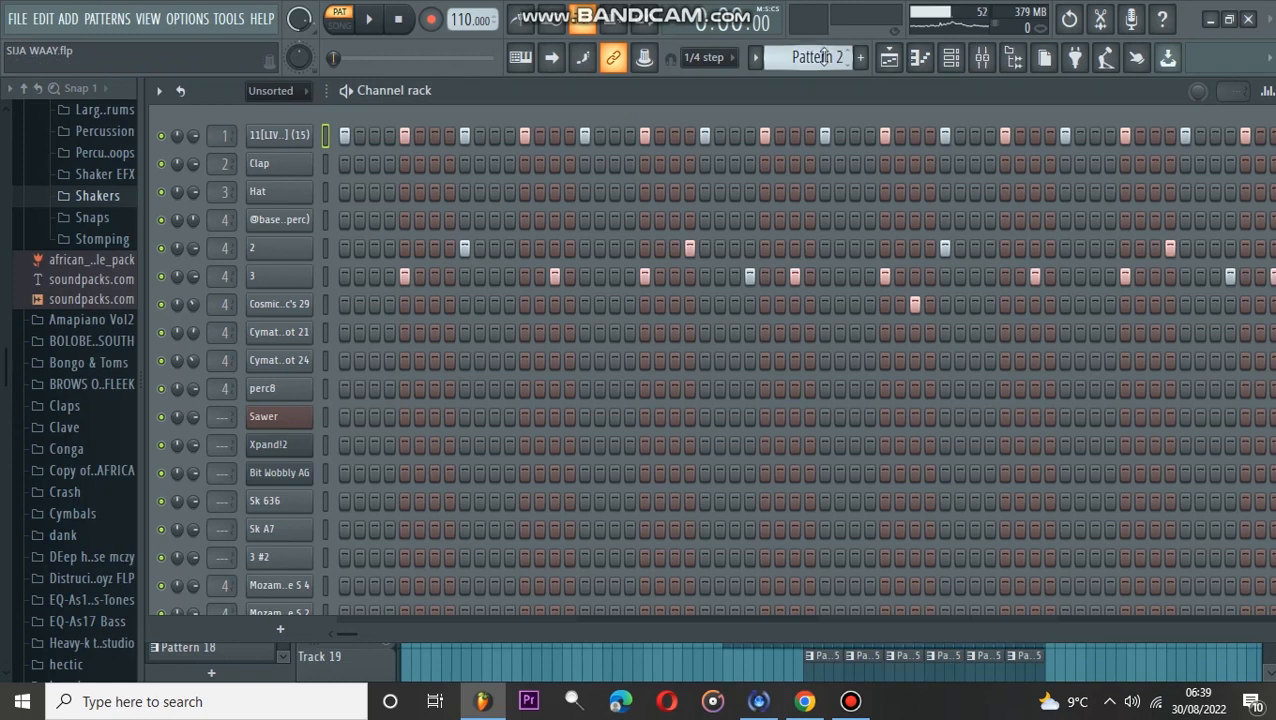
key("space")
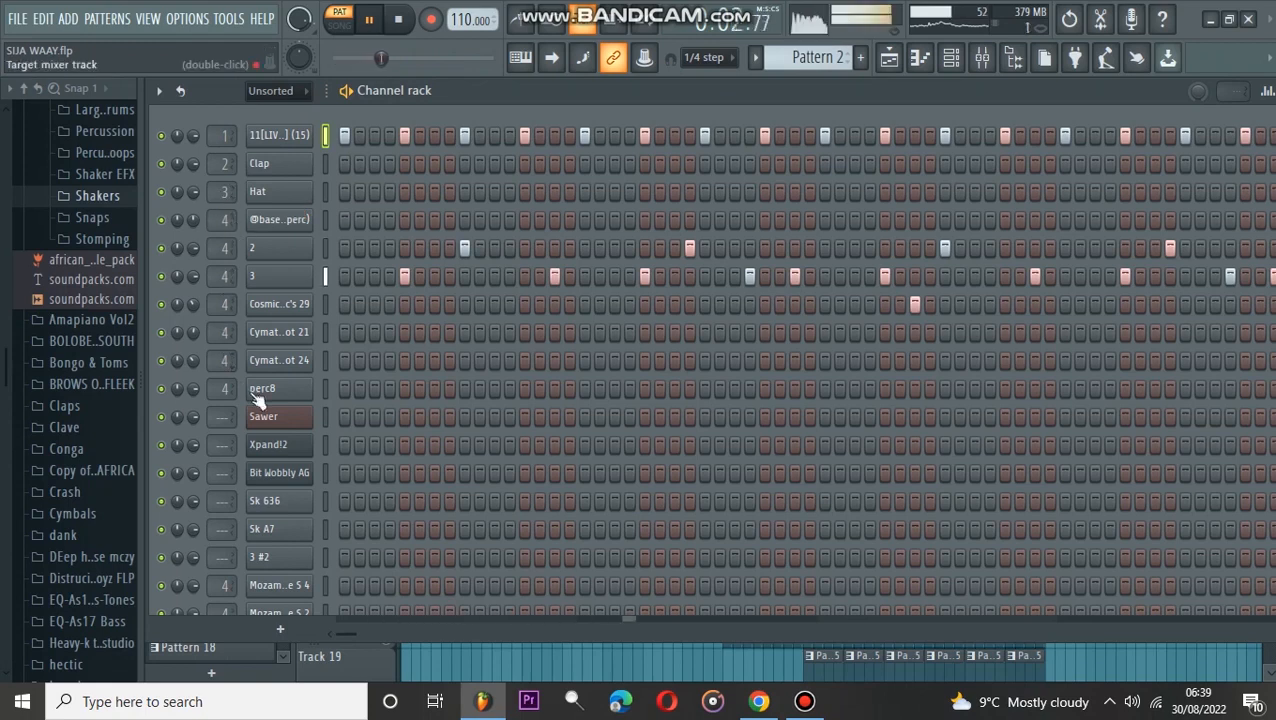
scroll(387, 418, "down", 3)
scroll(388, 424, "down", 2)
scroll(388, 424, "up", 5)
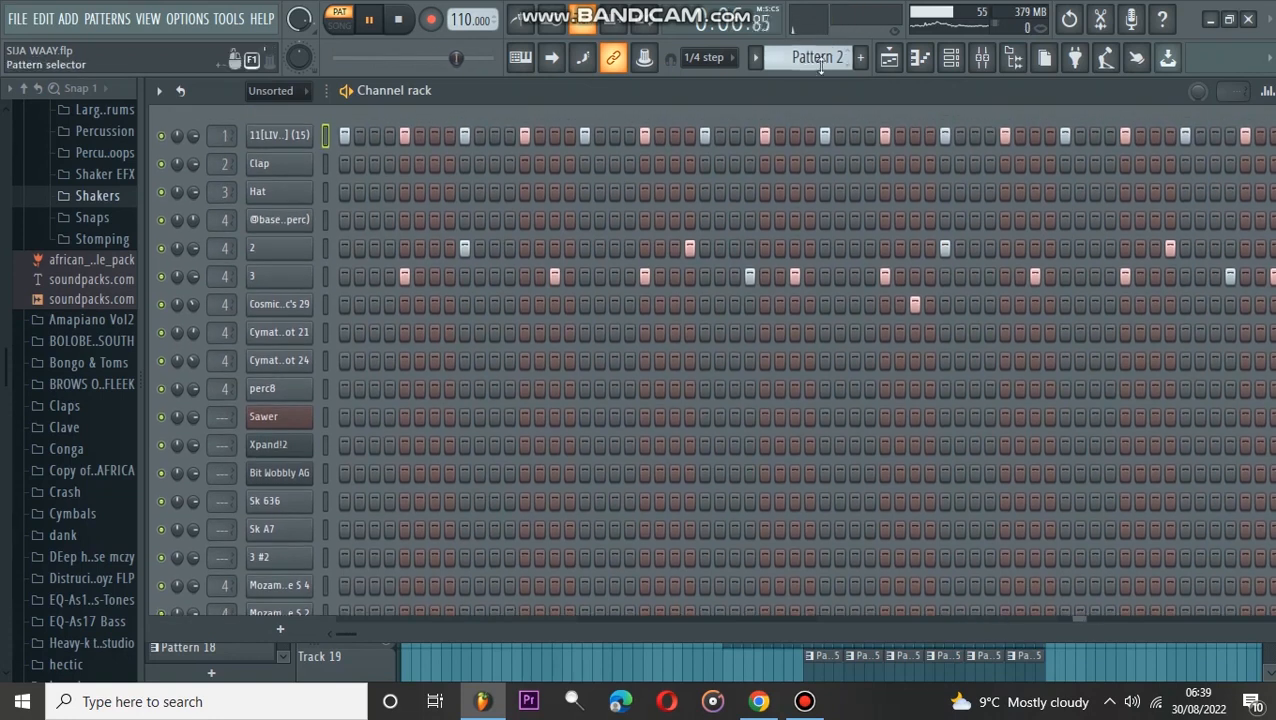
key("space")
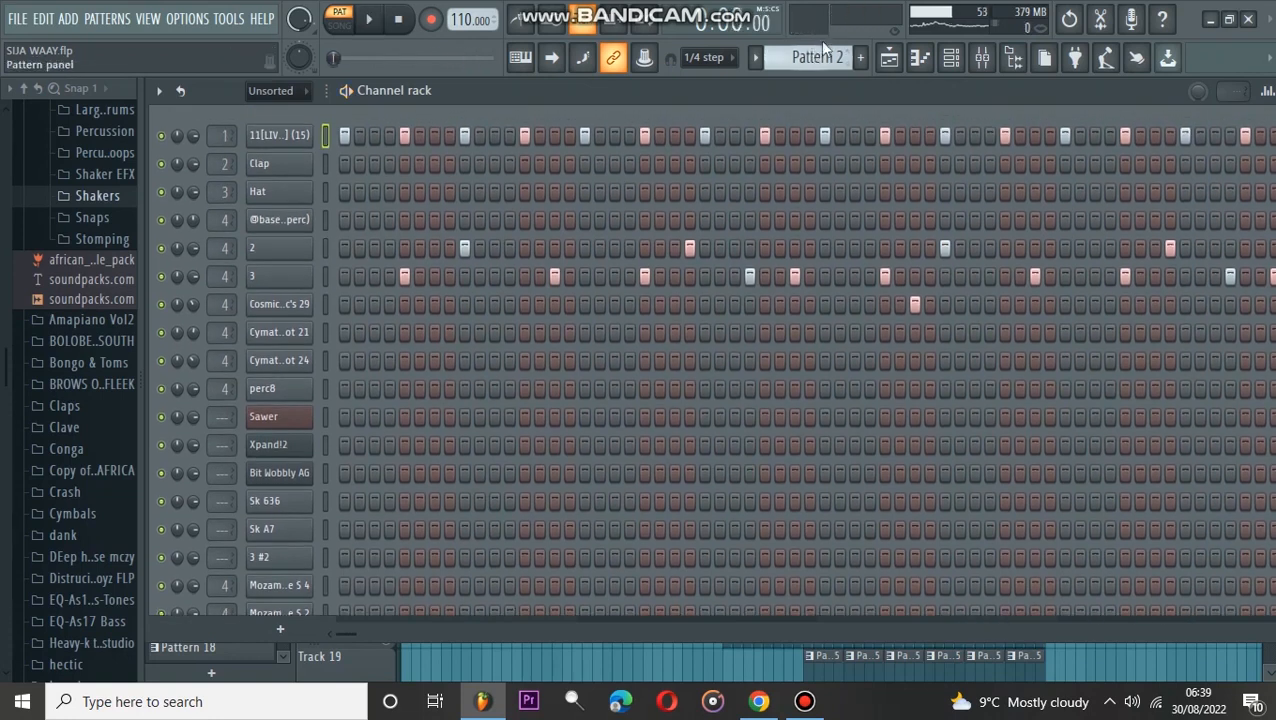
Step: Play Pattern 3 and examine the Cymatics Diamonds Percussion Shot 24 notes in the piano roll
scroll(822, 43, "down", 1)
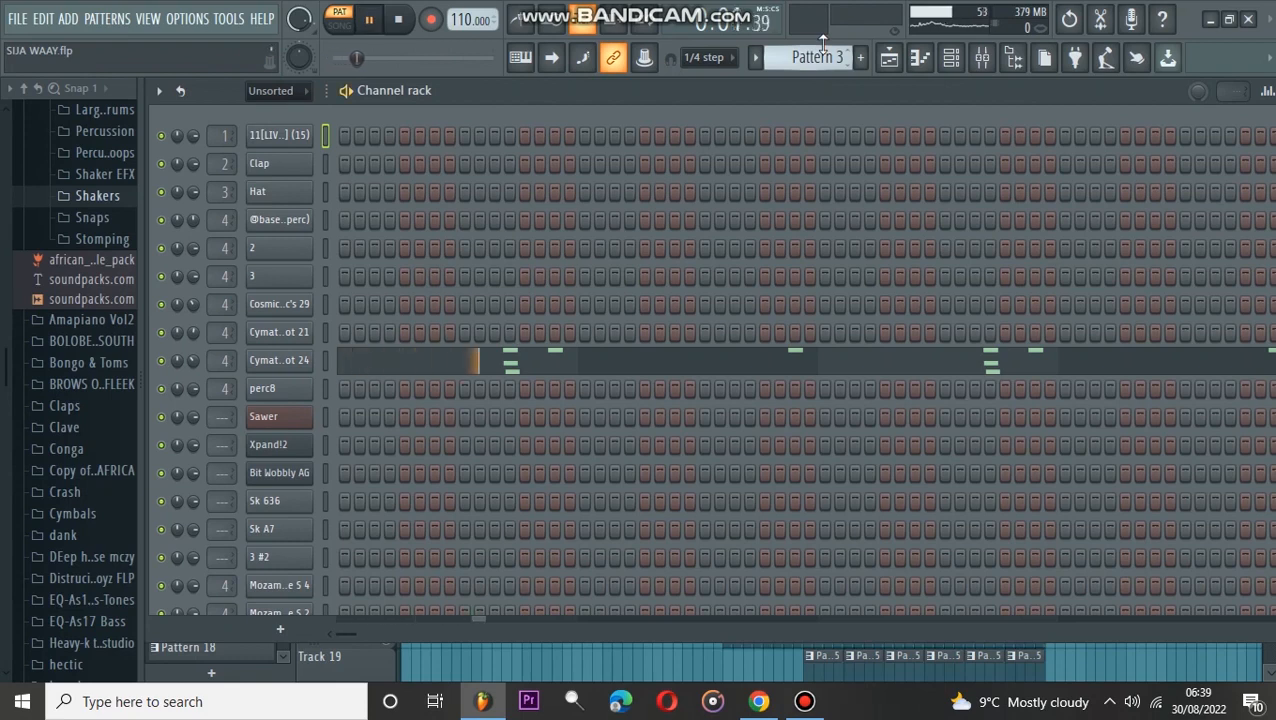
left_click(540, 368)
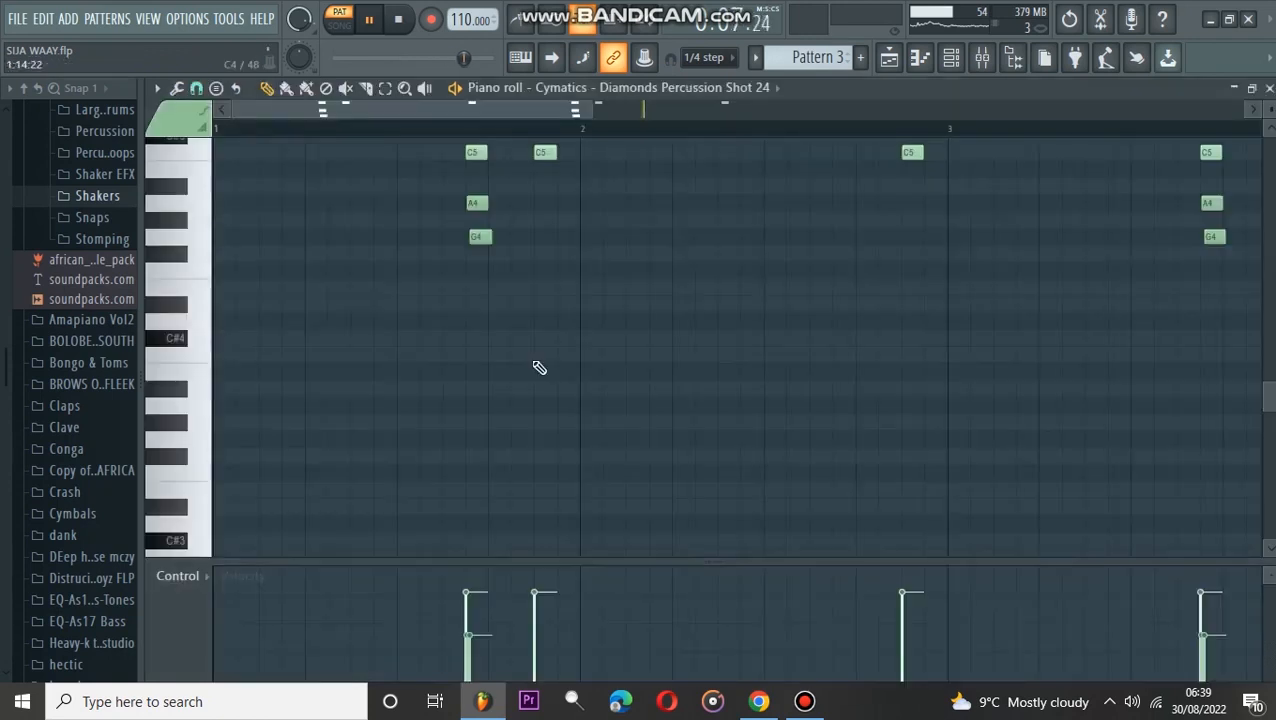
scroll(534, 371, "up", 6)
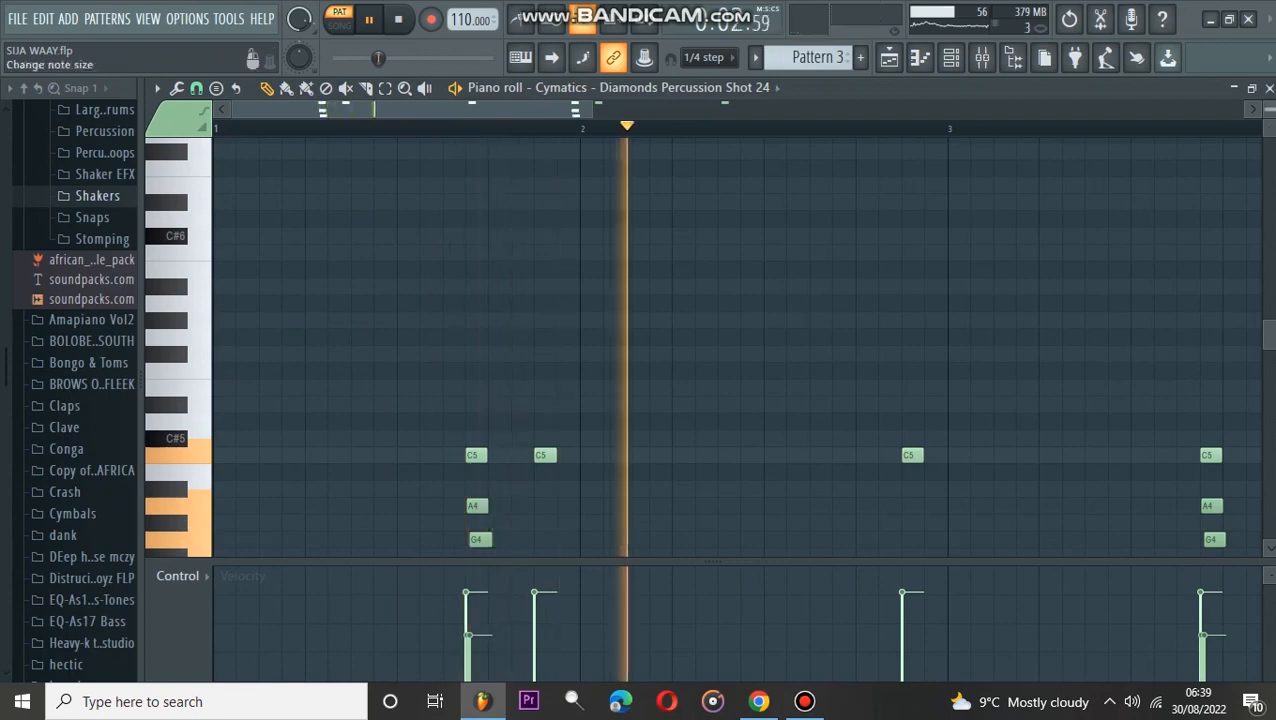
left_click(1269, 89)
key("space")
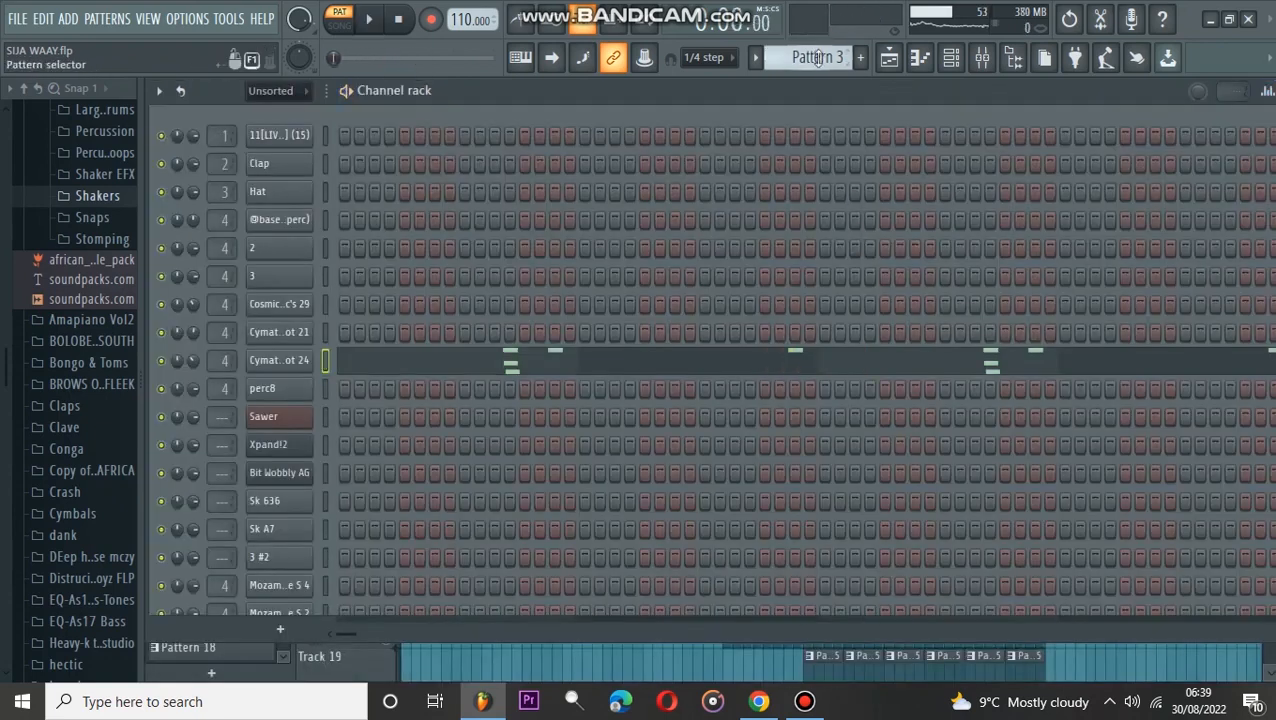
Step: Step through Pattern 4 and Pattern 5, shifting the channel rack so the whole step grid is in view
left_click_drag(817, 58, 817, 50)
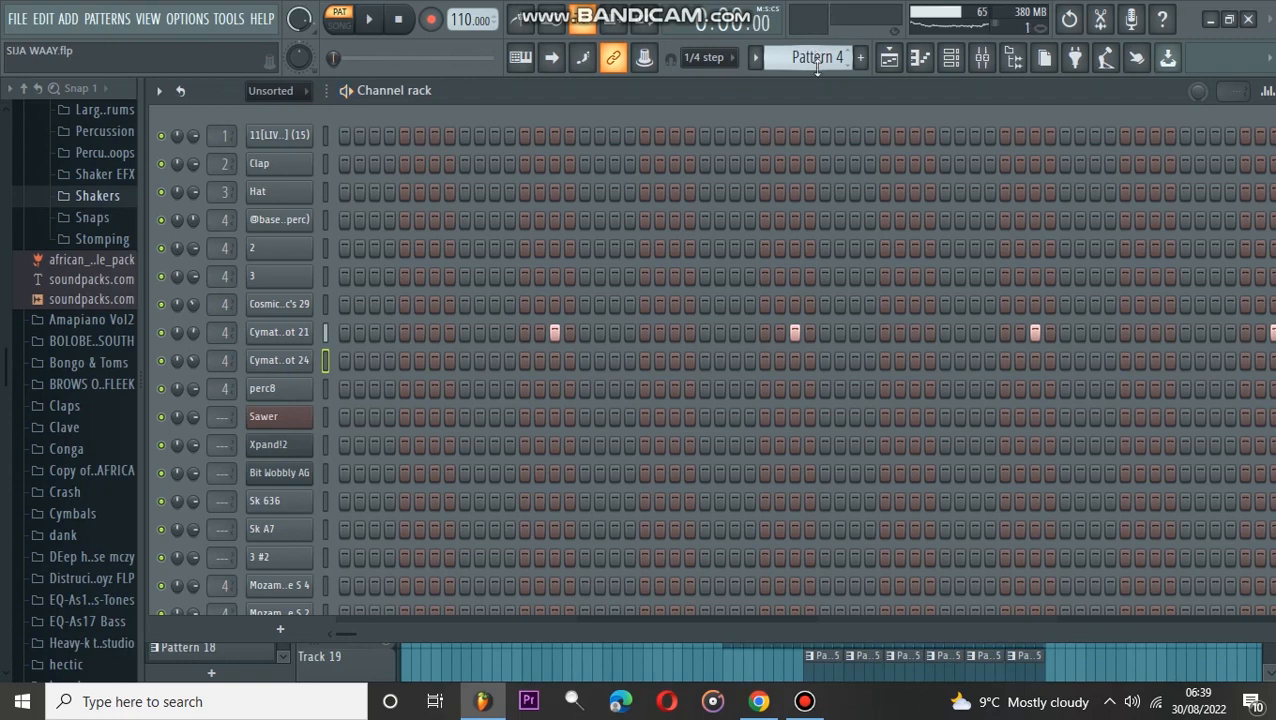
left_click_drag(787, 82, 739, 81)
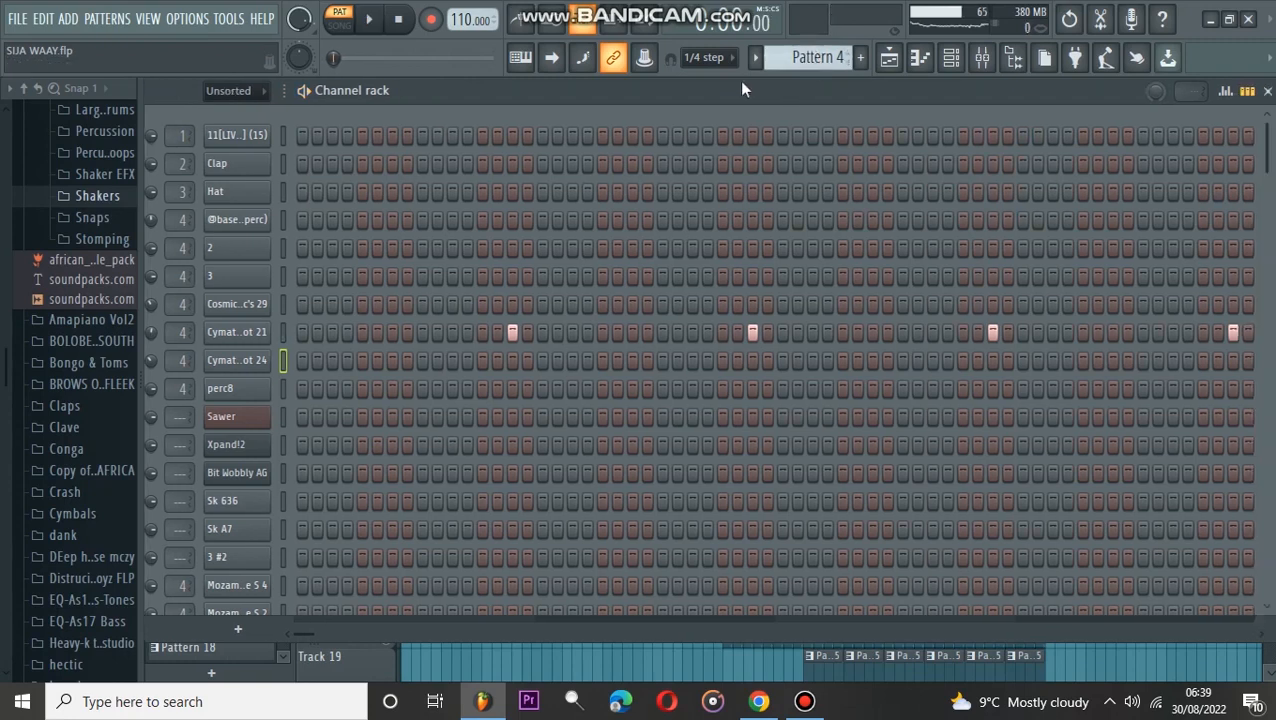
scroll(812, 40, "down", 1)
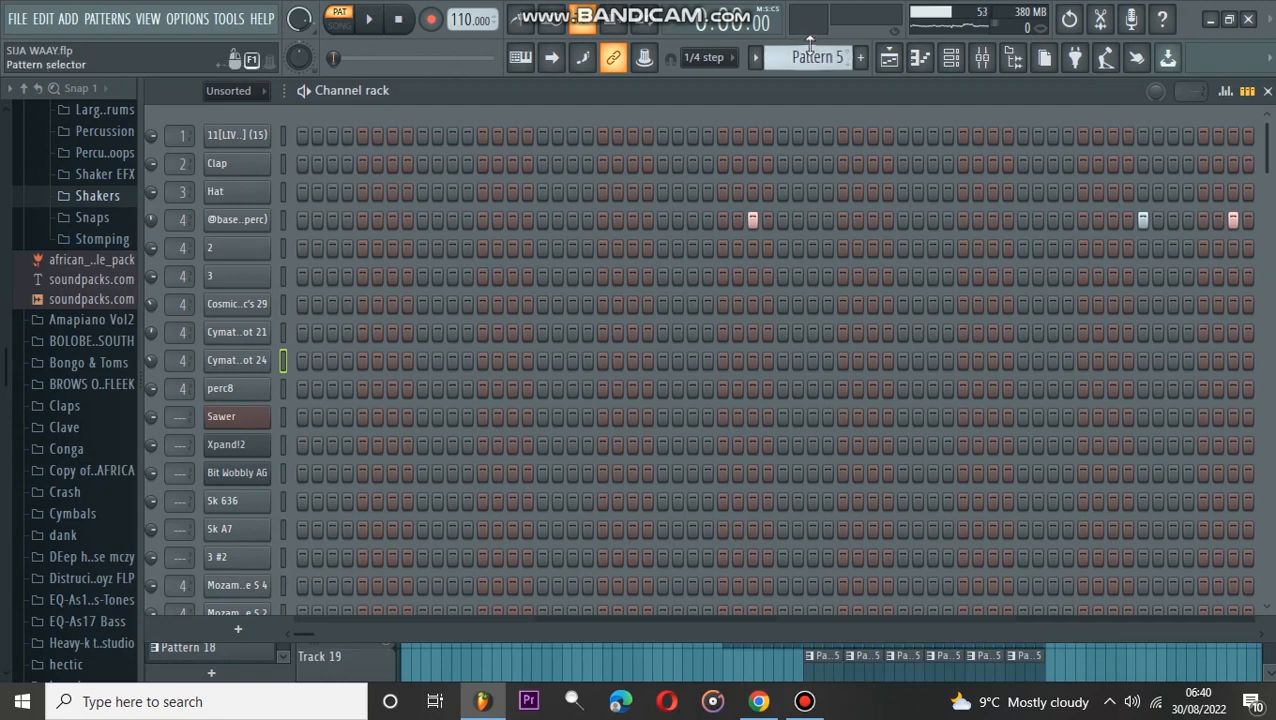
Step: Play Pattern 6 and examine the full Sawer melody in the piano roll
scroll(809, 50, "up", 1)
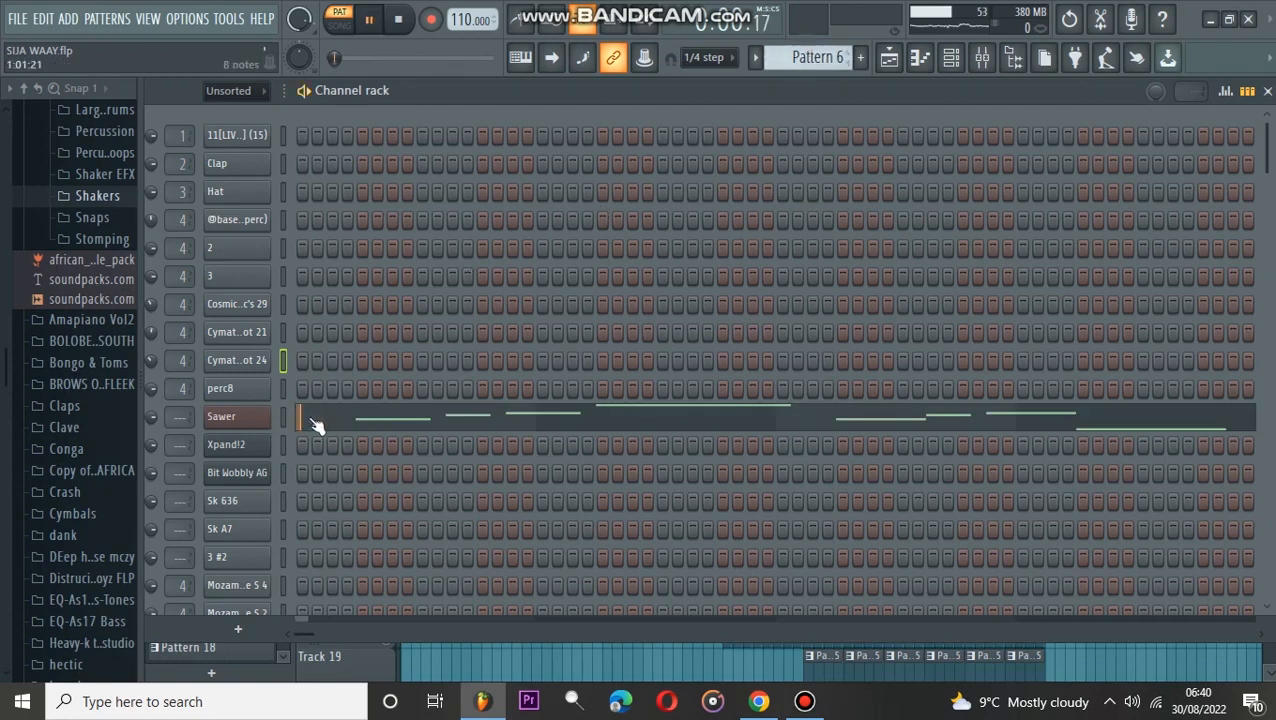
left_click(413, 421)
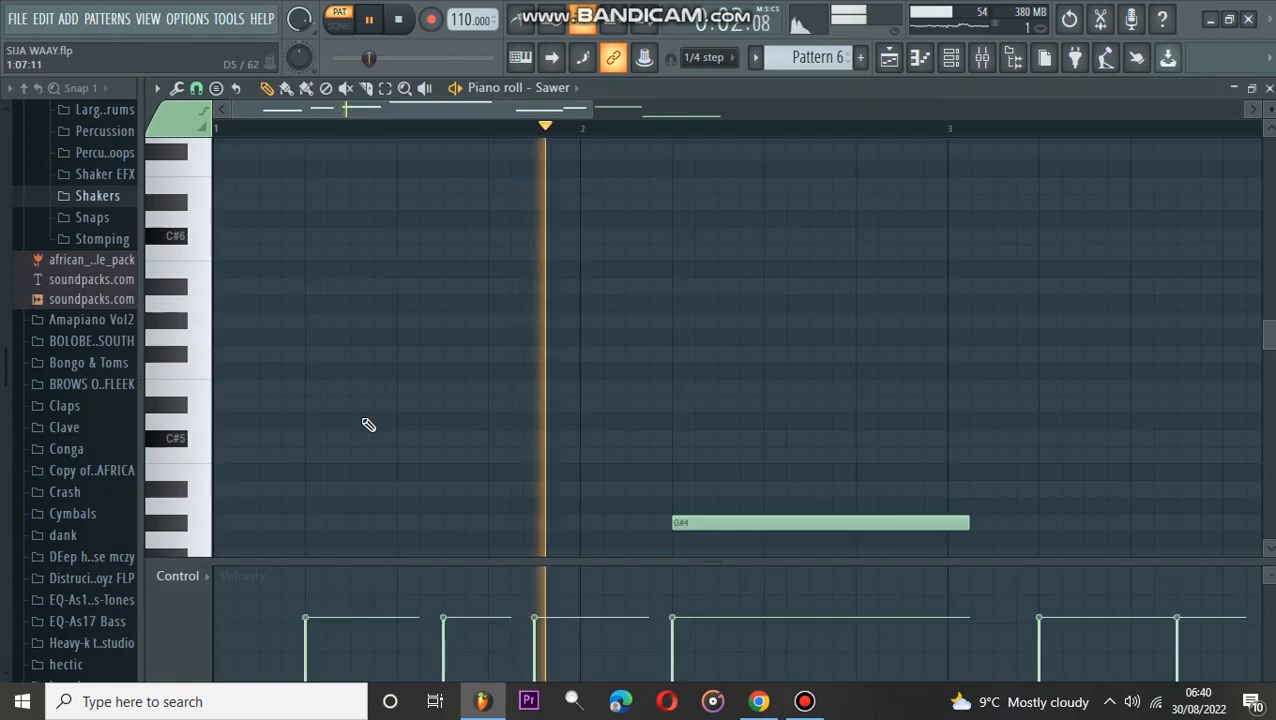
scroll(578, 296, "up", 5)
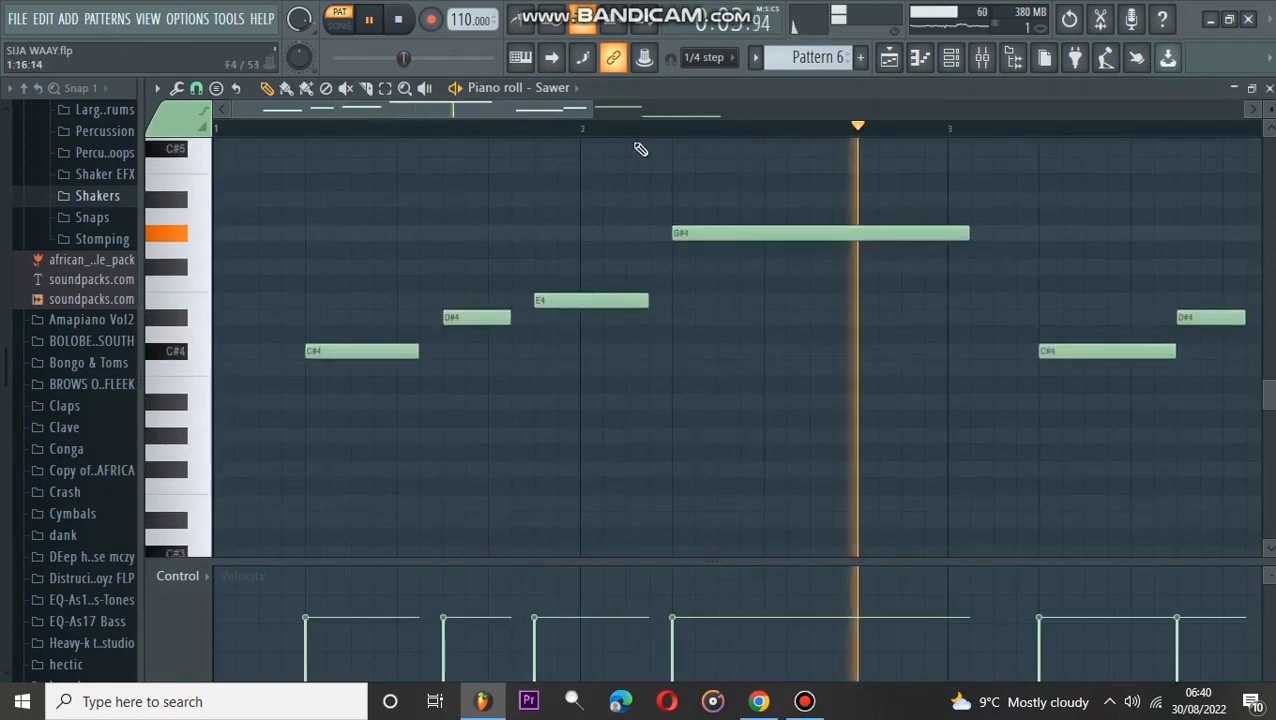
left_click_drag(592, 109, 785, 115)
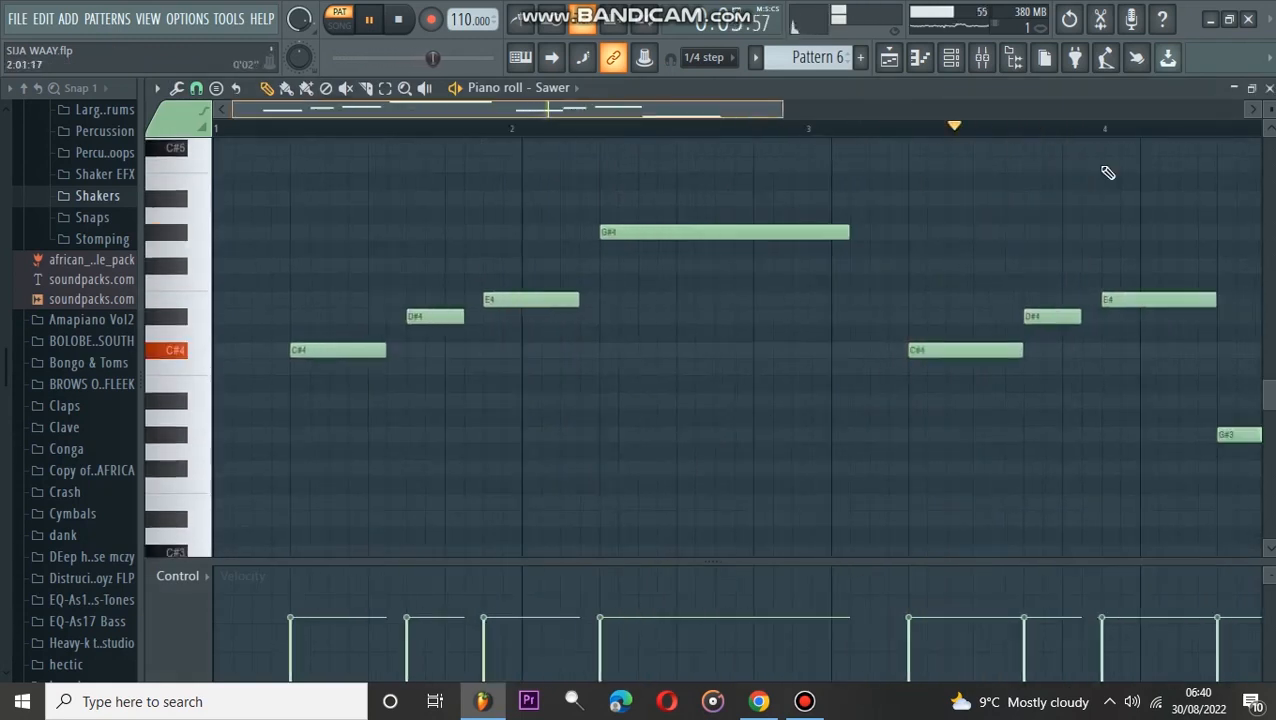
left_click(1268, 88)
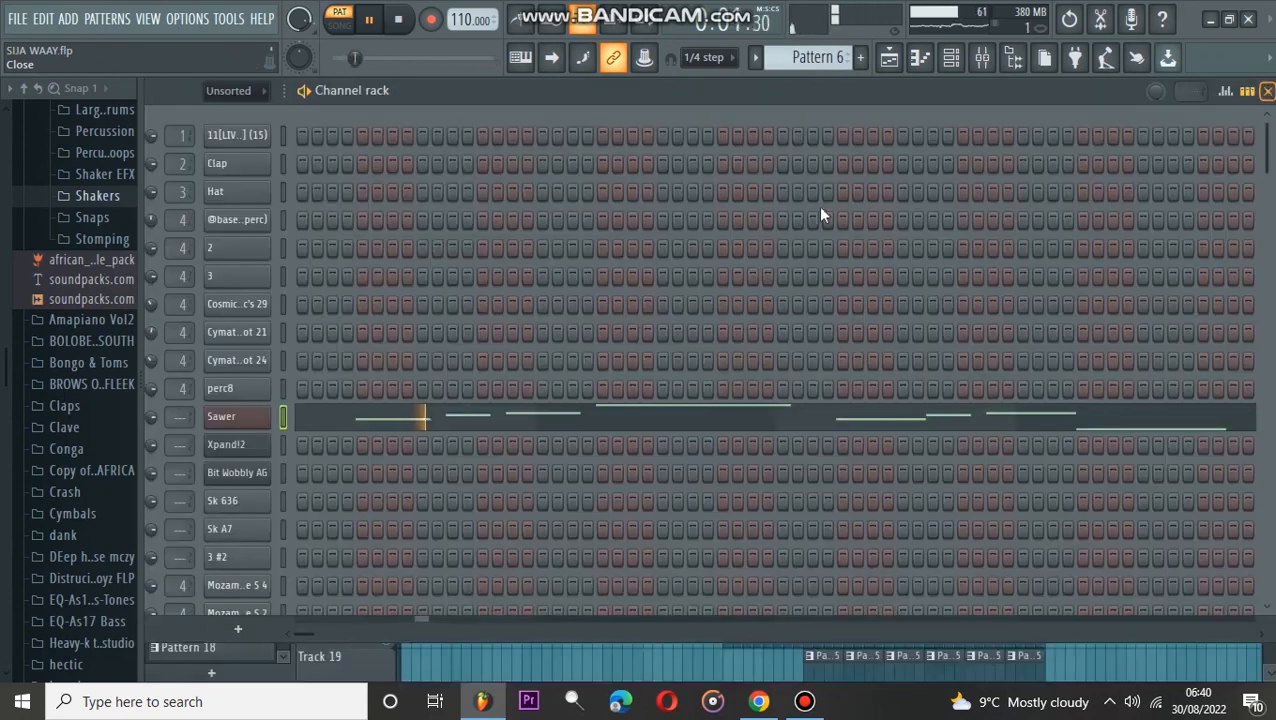
Step: View the Sawer instrument's settings while Pattern 6 plays, closing it and stopping playback when done
left_click(237, 416)
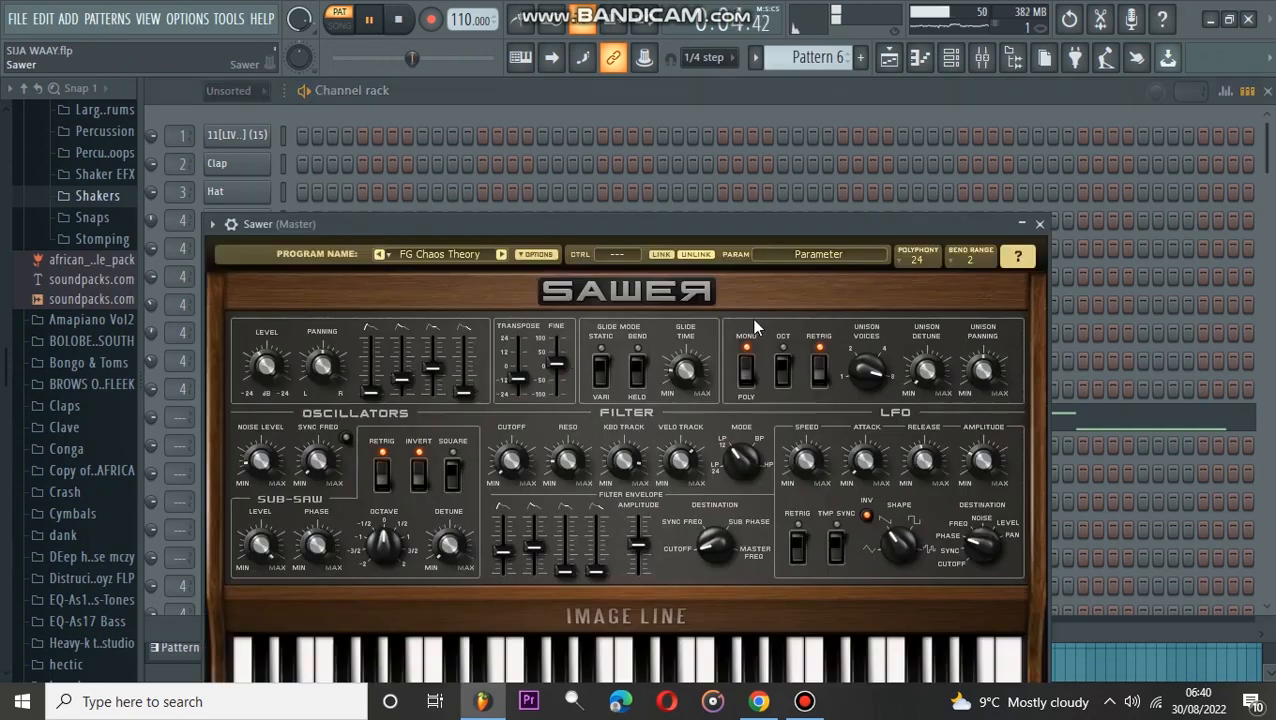
left_click(1040, 225)
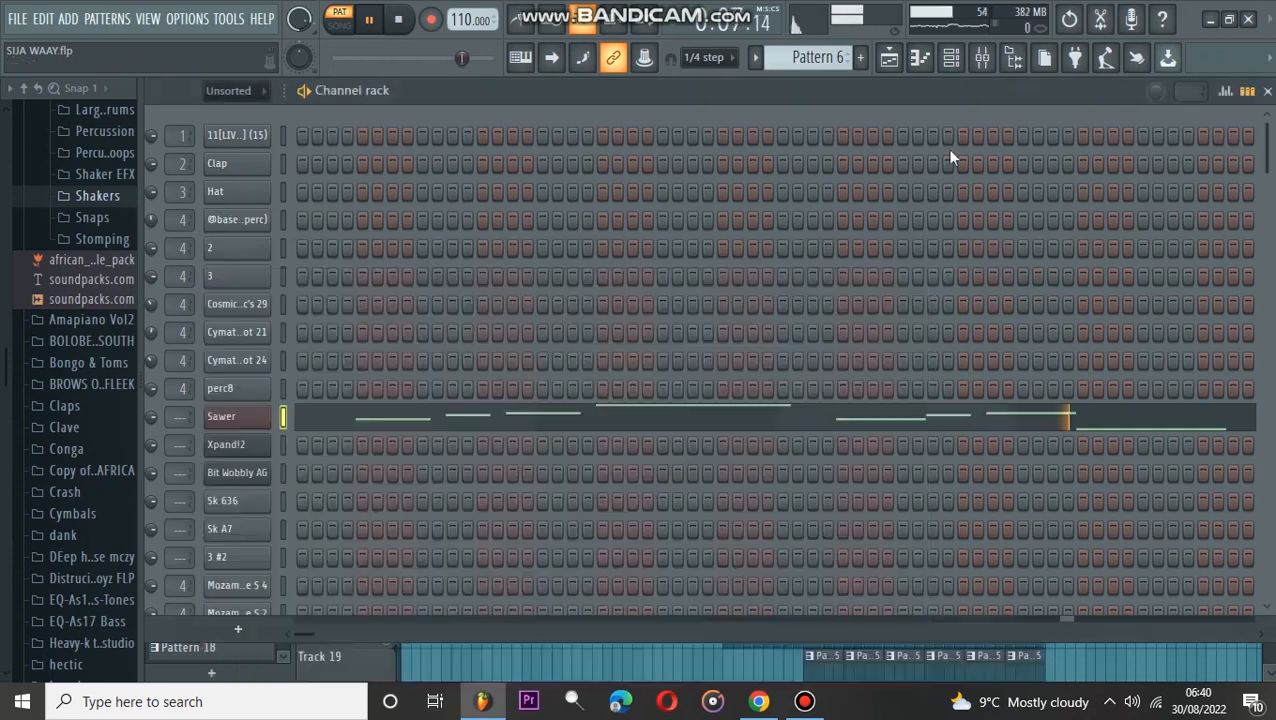
key("space")
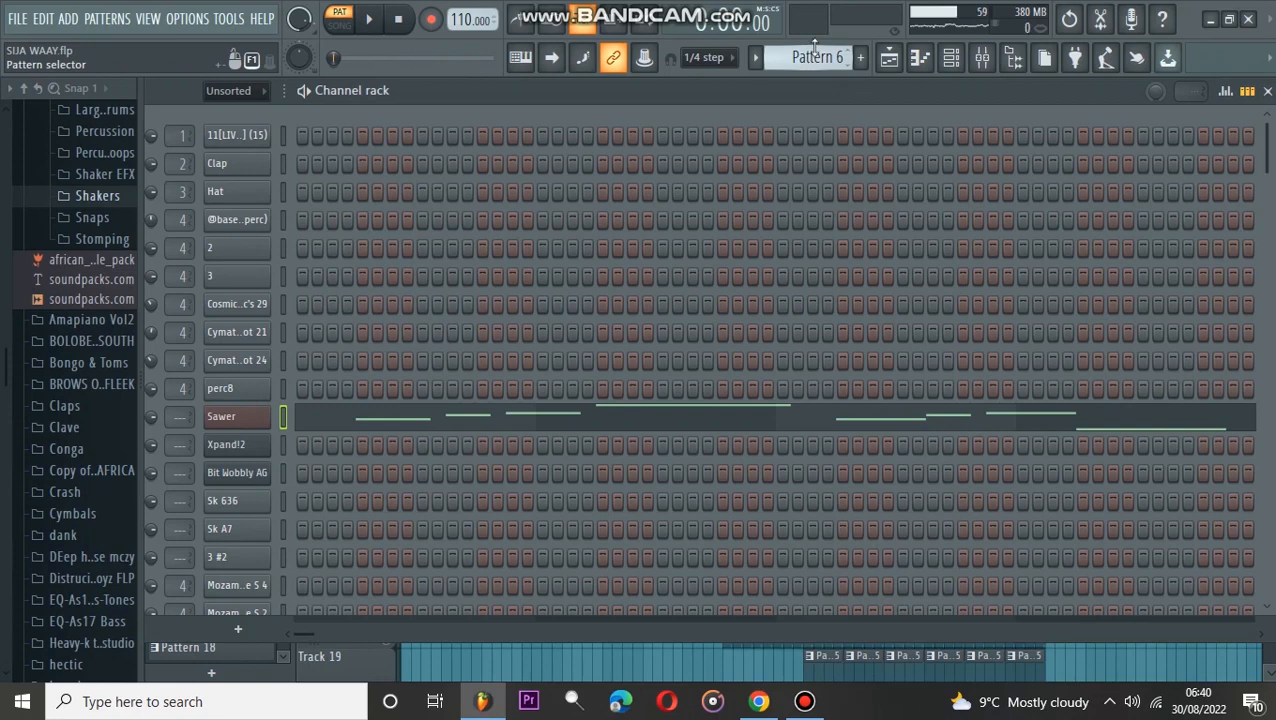
Step: Play Pattern 7 and examine the Bit Wobbly AG notes in the piano roll
scroll(815, 40, "down", 1)
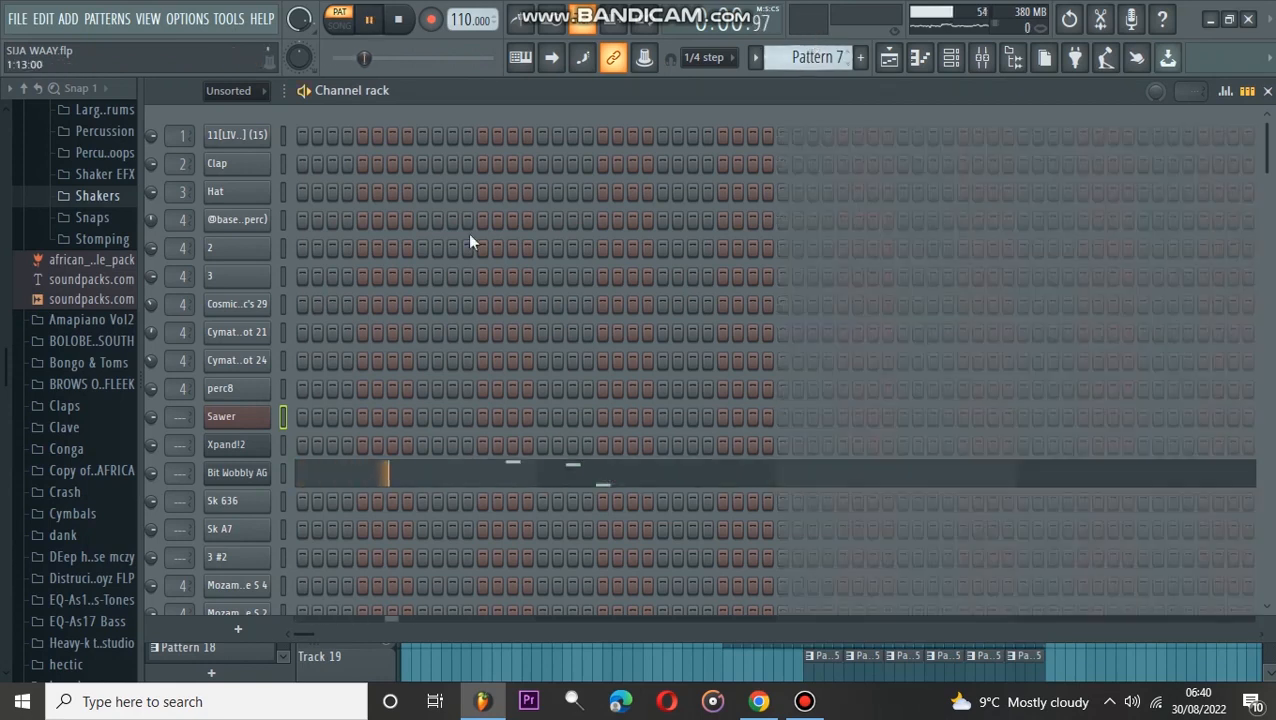
left_click(355, 480)
key("space")
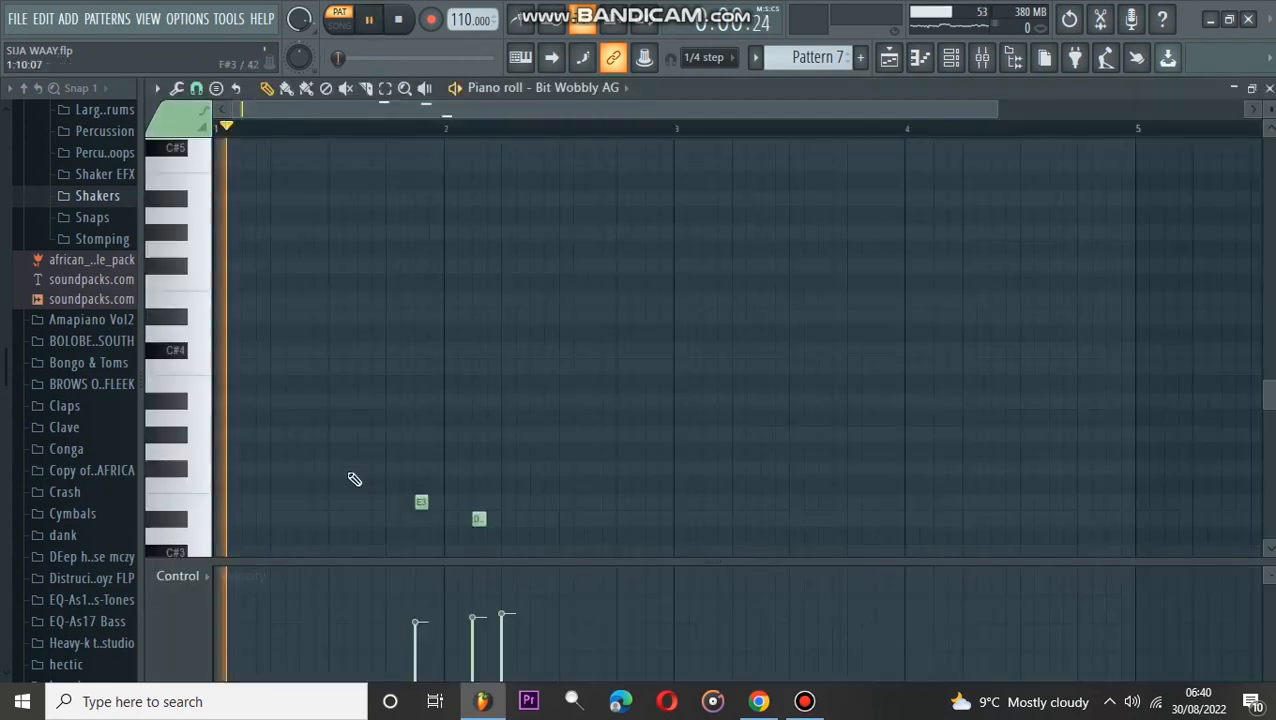
scroll(353, 477, "down", 5)
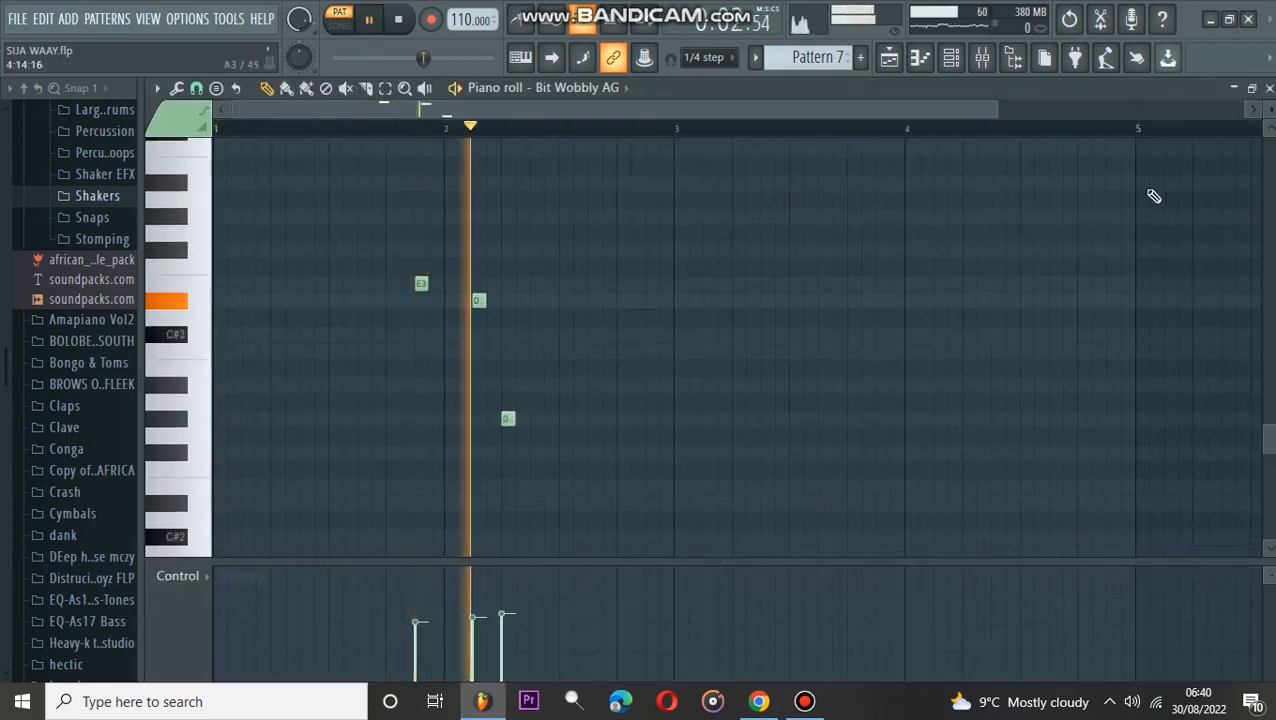
left_click(1268, 88)
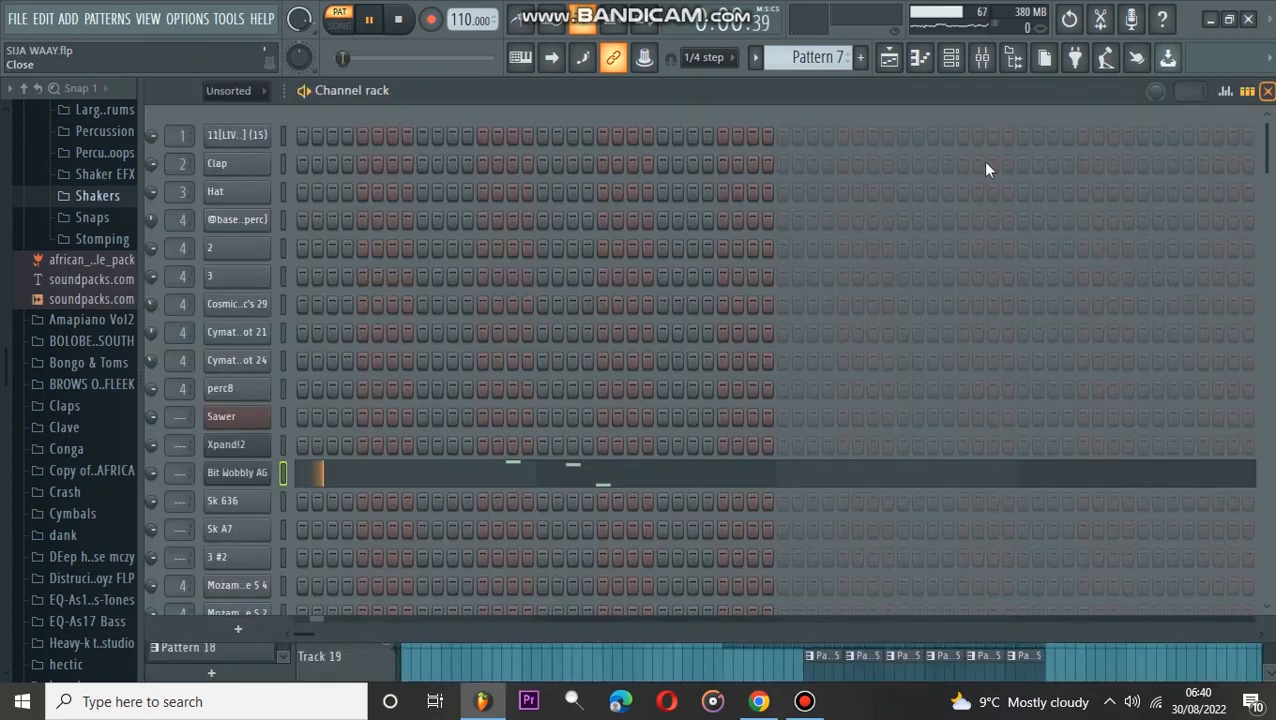
Step: View the Bit Wobbly AG instrument's settings, stop playback, and close the instrument
left_click(258, 474)
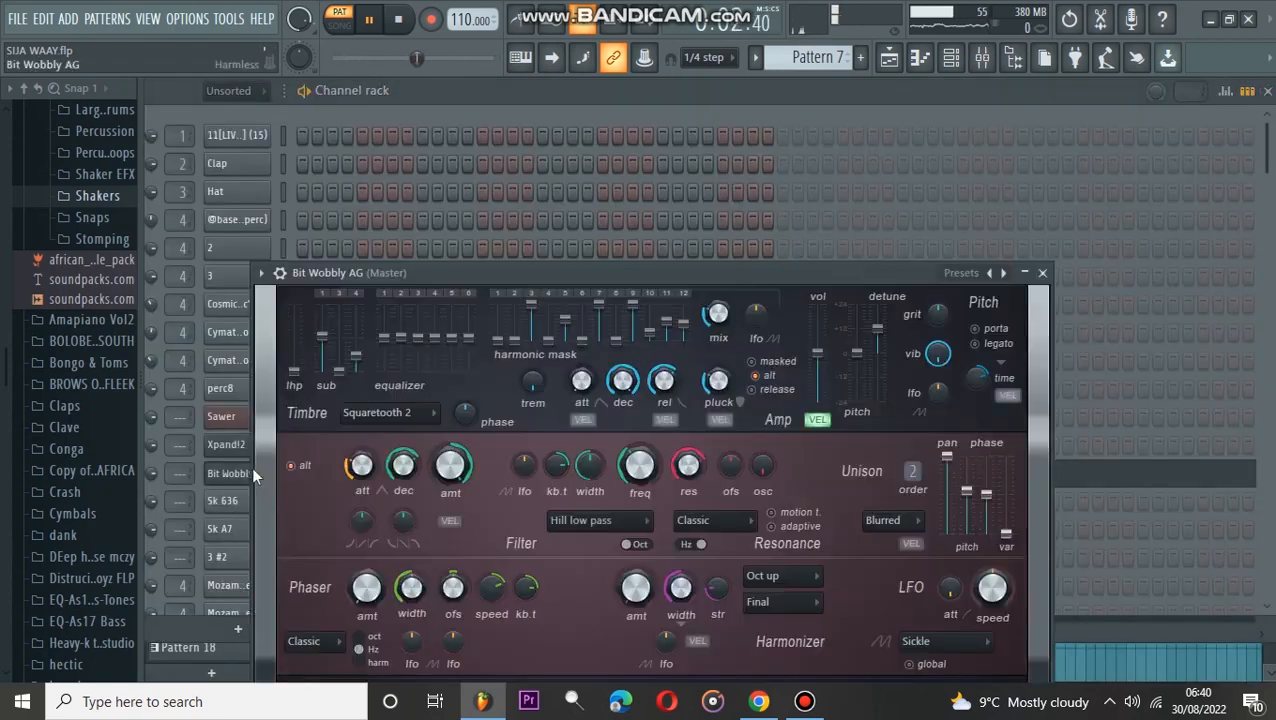
key("space")
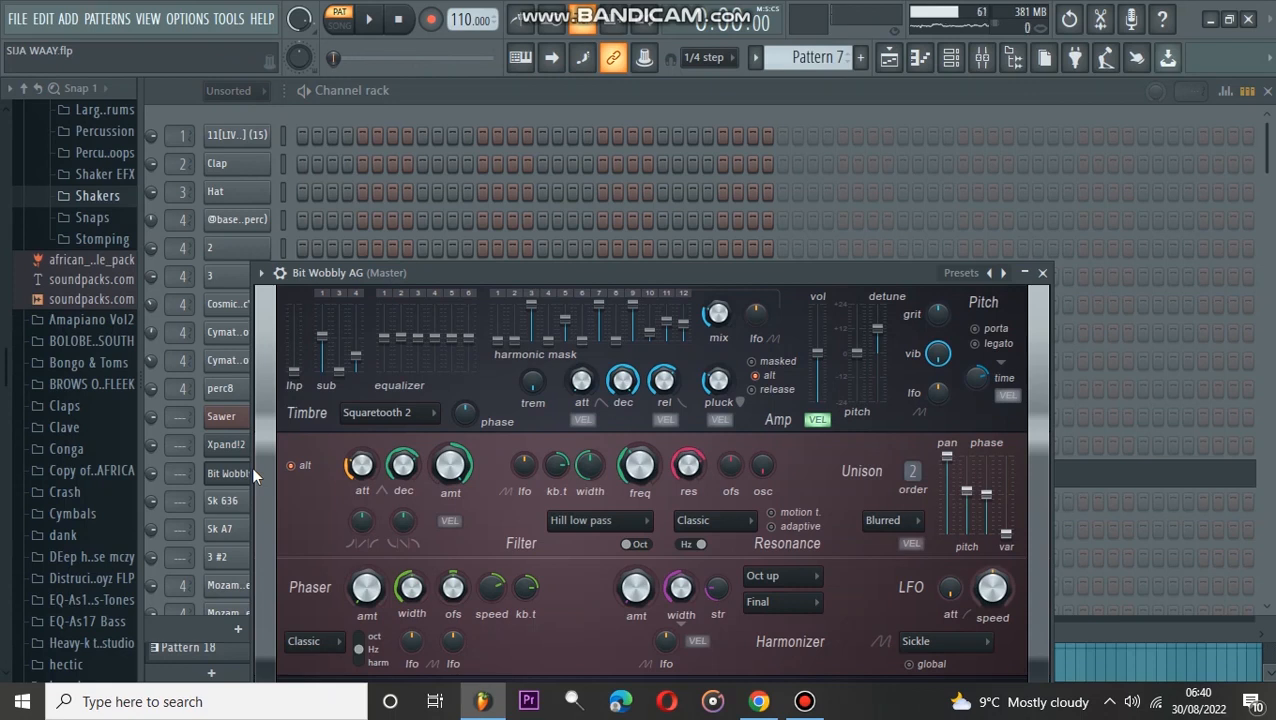
left_click(1042, 273)
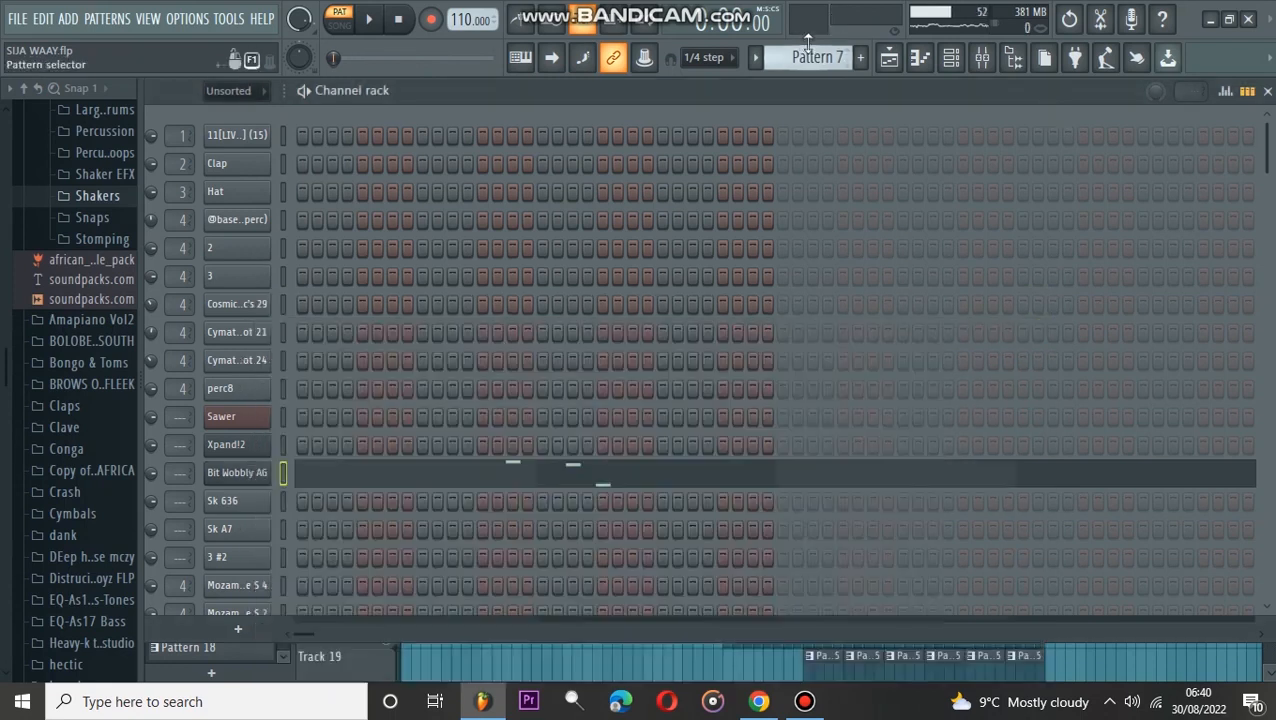
Step: Play Pattern 8 and examine the sustained Xpand!2 notes in the piano roll, closing it and the Xpand!2 instrument when done
scroll(808, 45, "down", 1)
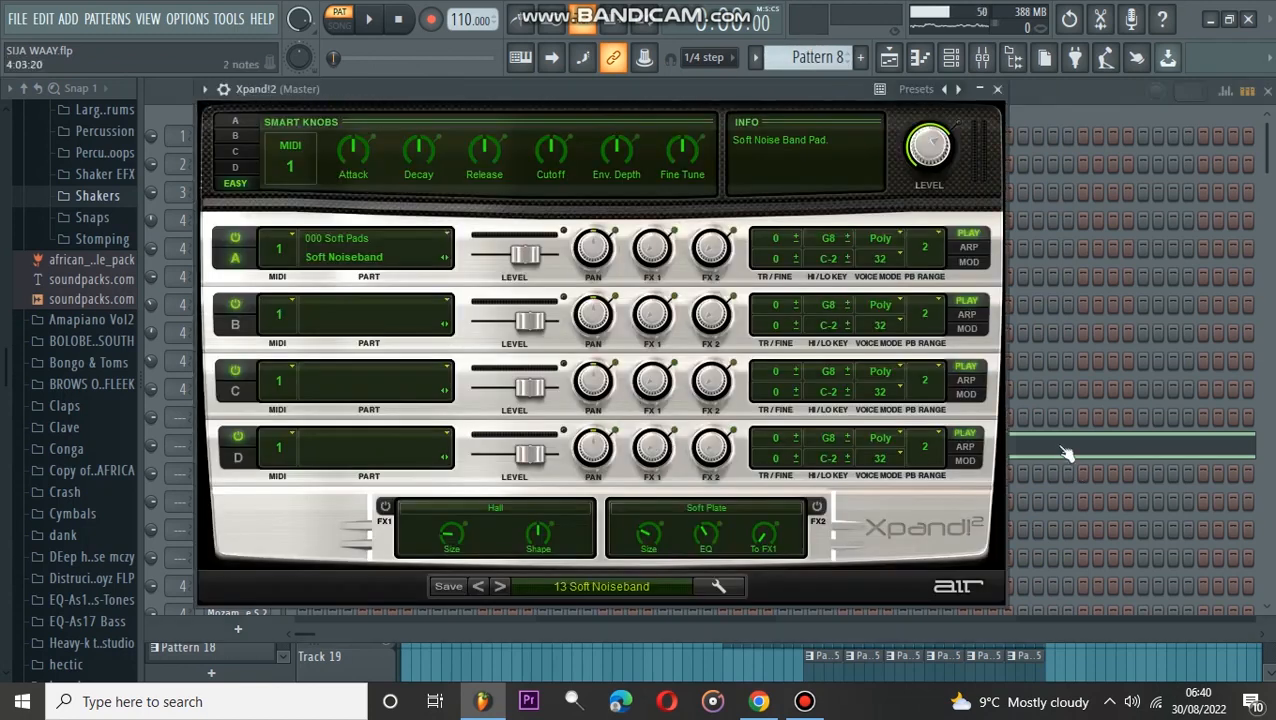
key("F7")
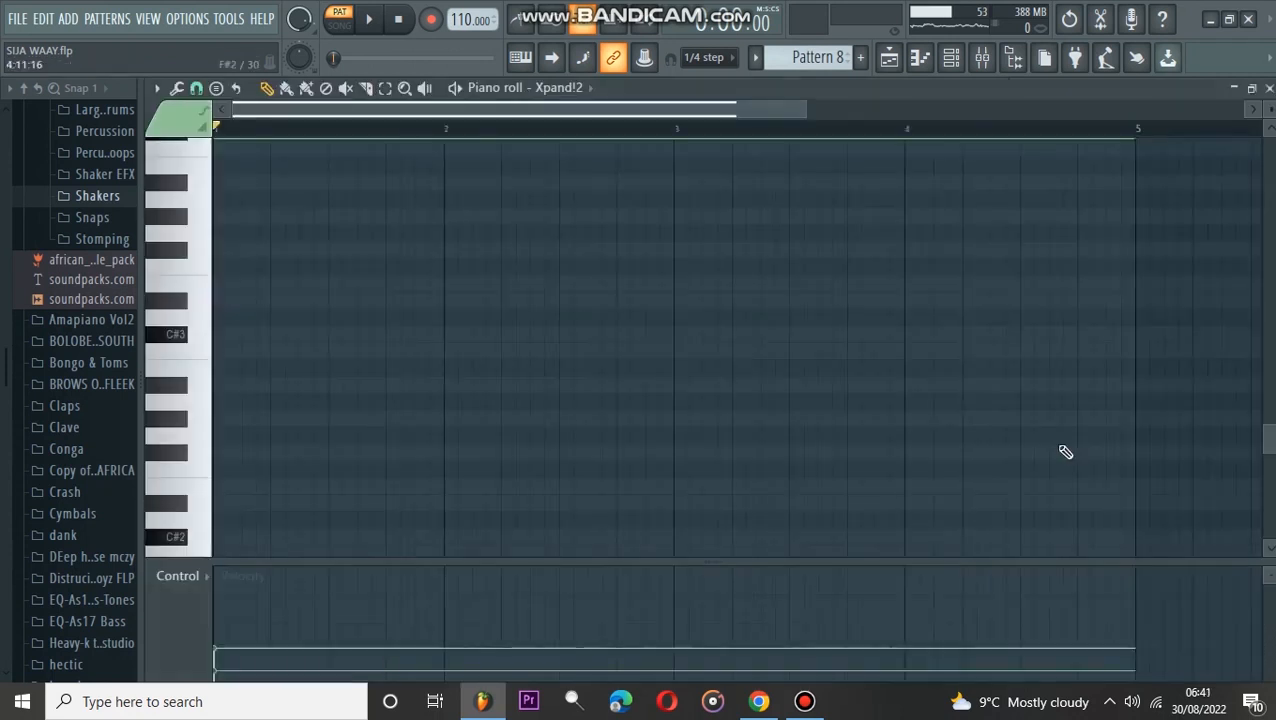
scroll(1066, 452, "down", 3)
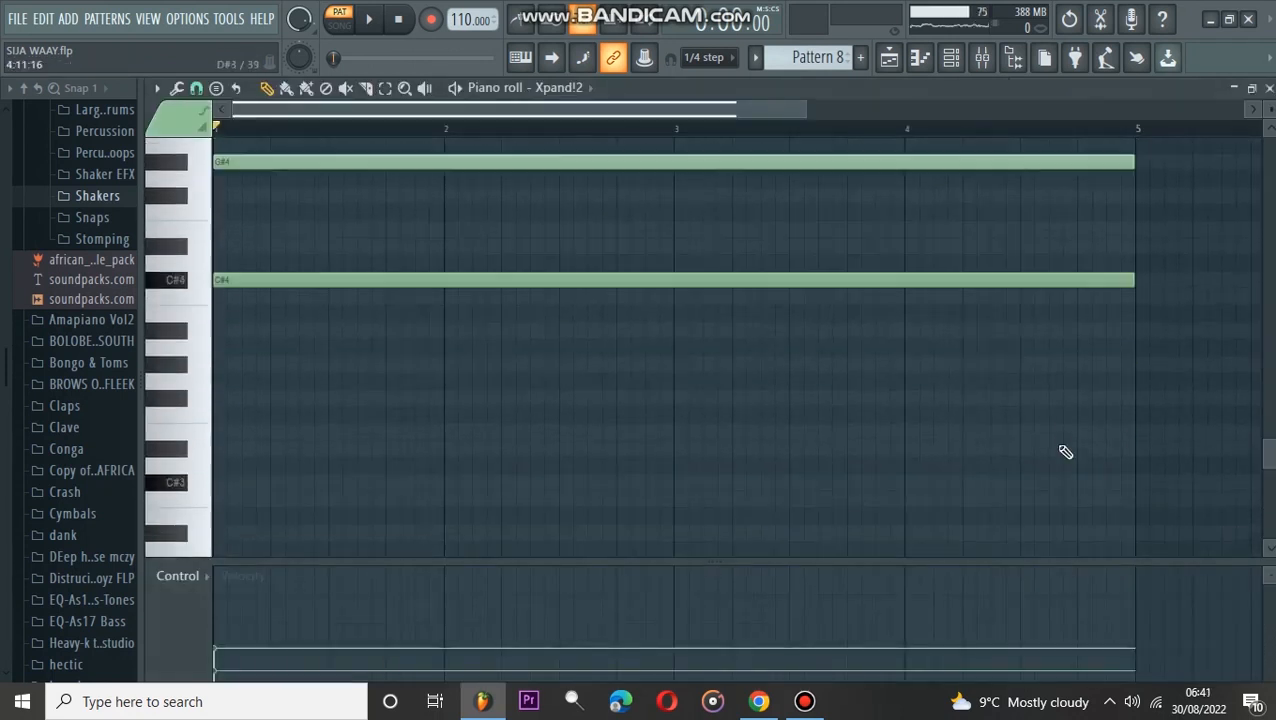
scroll(1066, 452, "up", 12)
scroll(1066, 452, "down", 2)
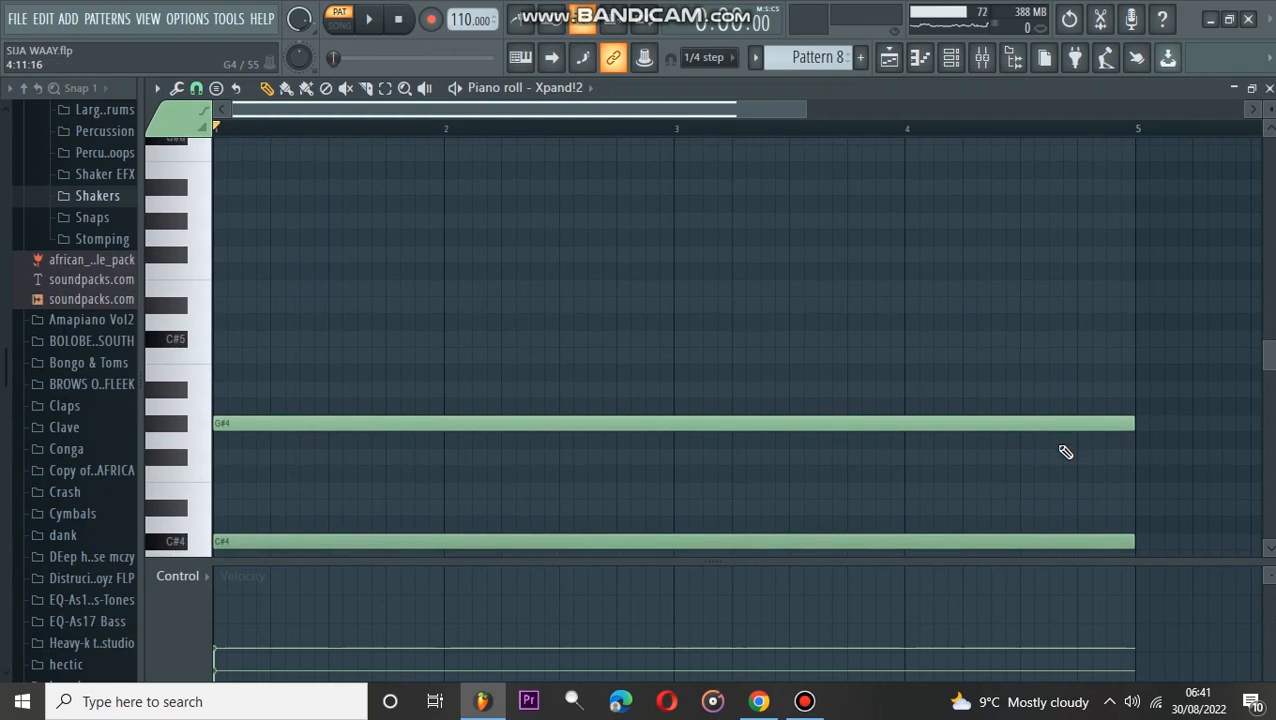
key("space")
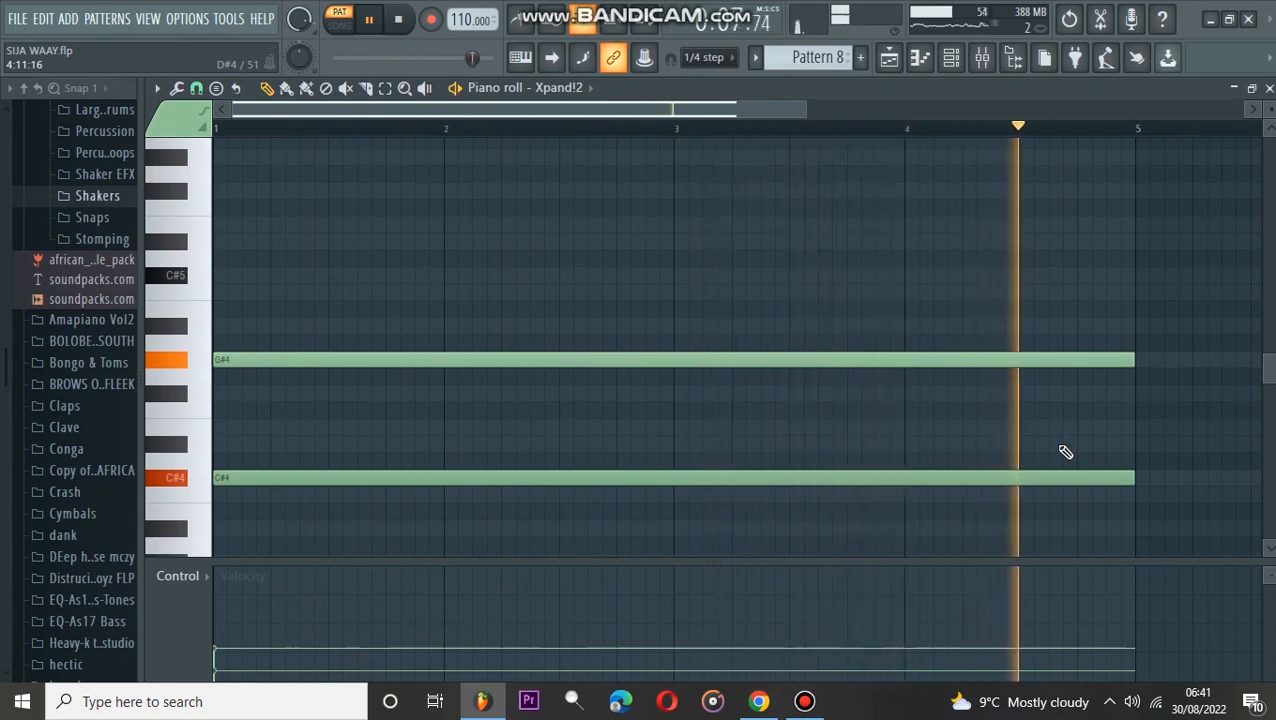
key("space")
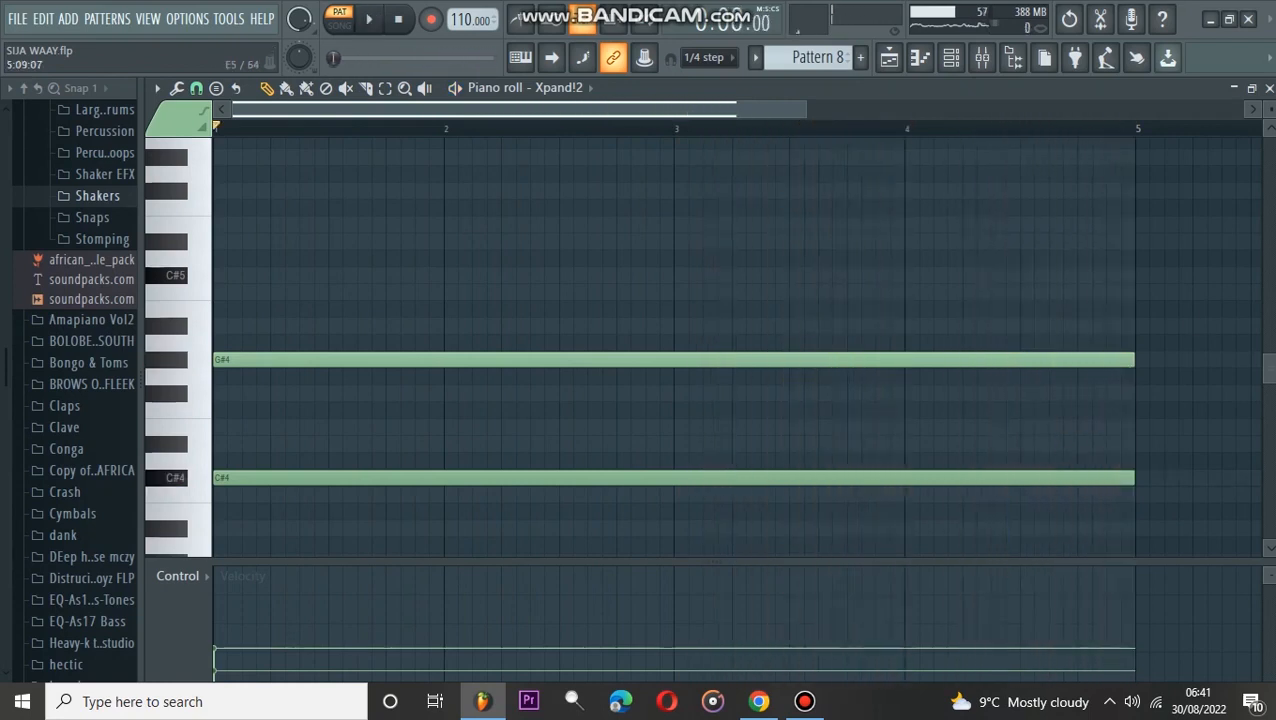
left_click(1268, 88)
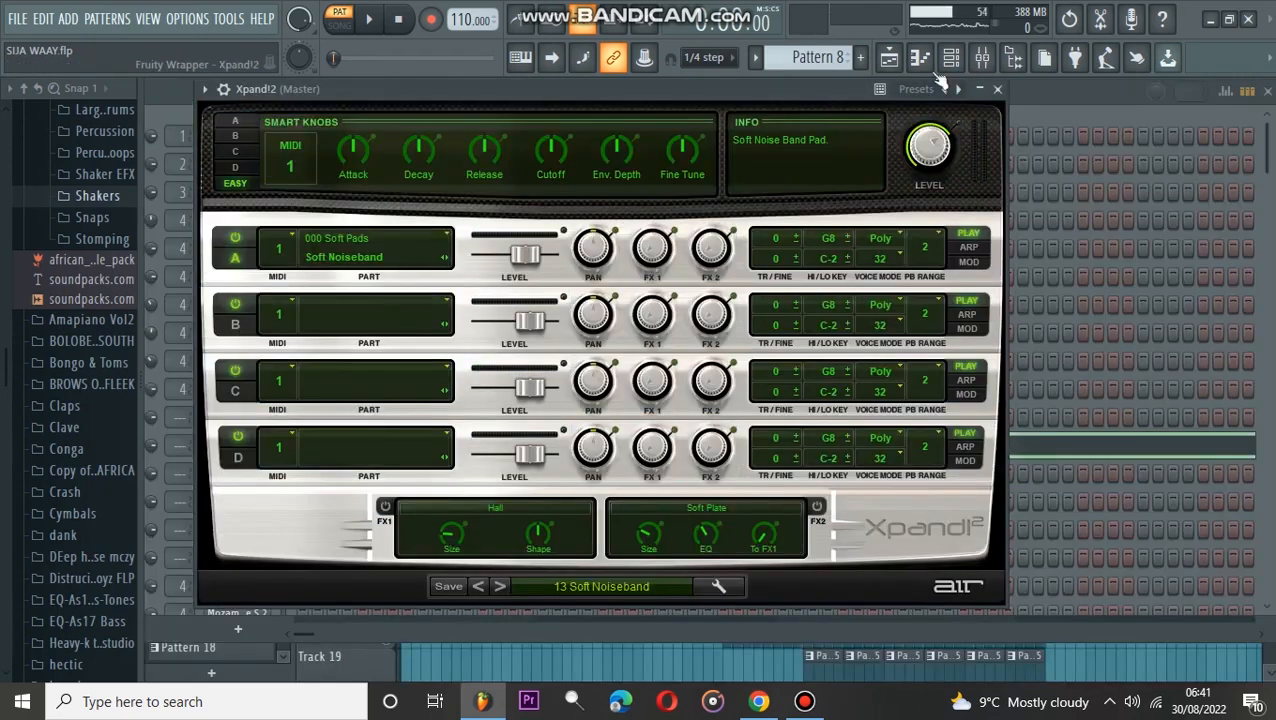
left_click(997, 89)
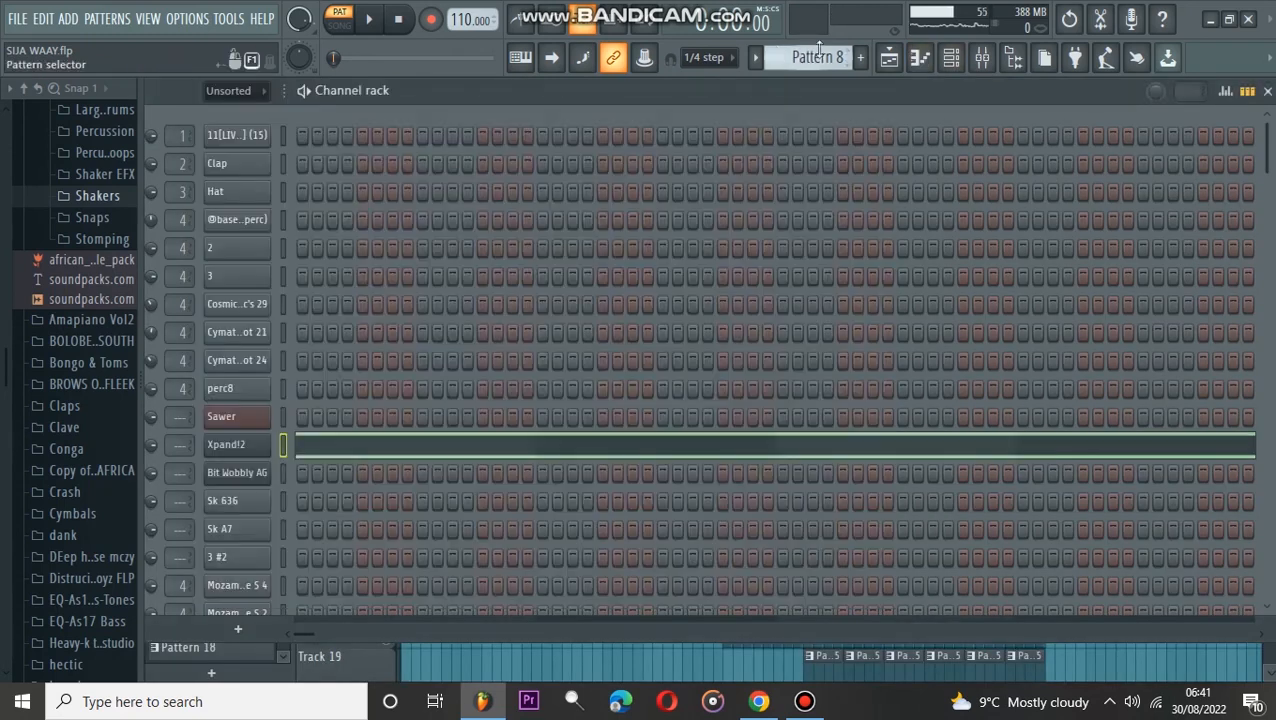
Step: Switch to Pattern 9 and play it while viewing the steps of the three Mozam shaker channels, stopping playback when done
left_click_drag(812, 57, 812, 50)
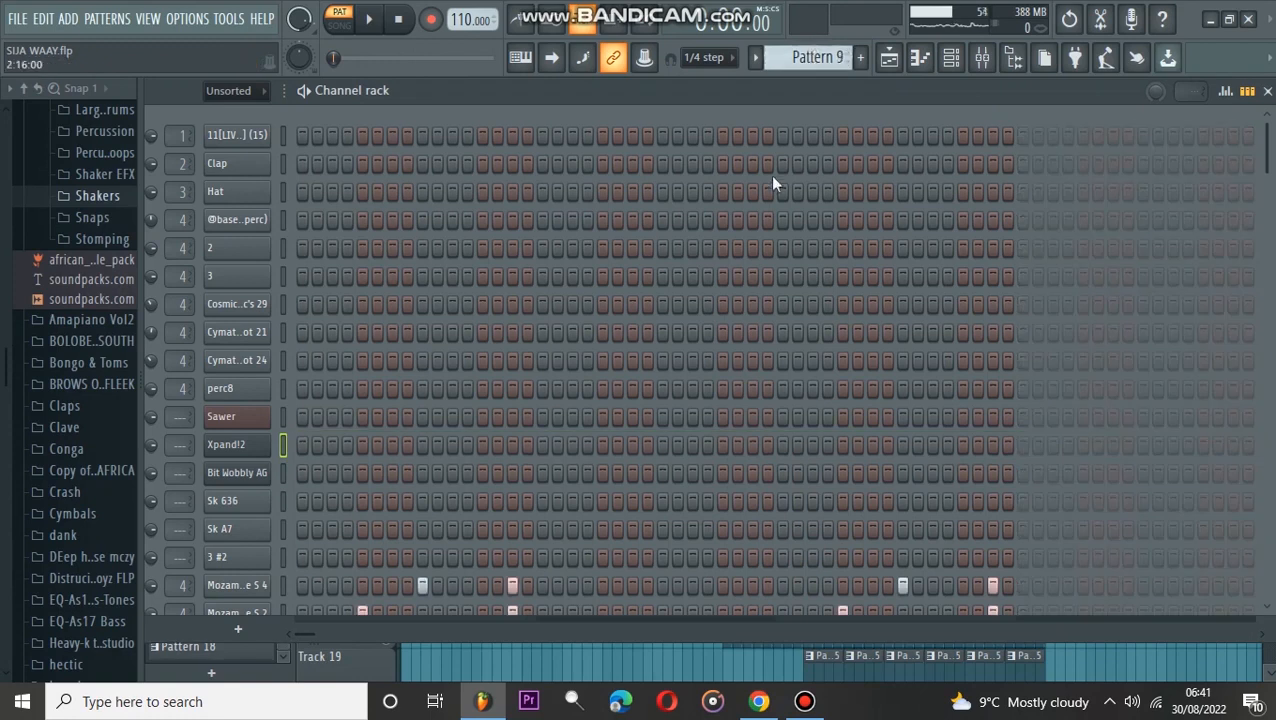
scroll(772, 182, "down", 5)
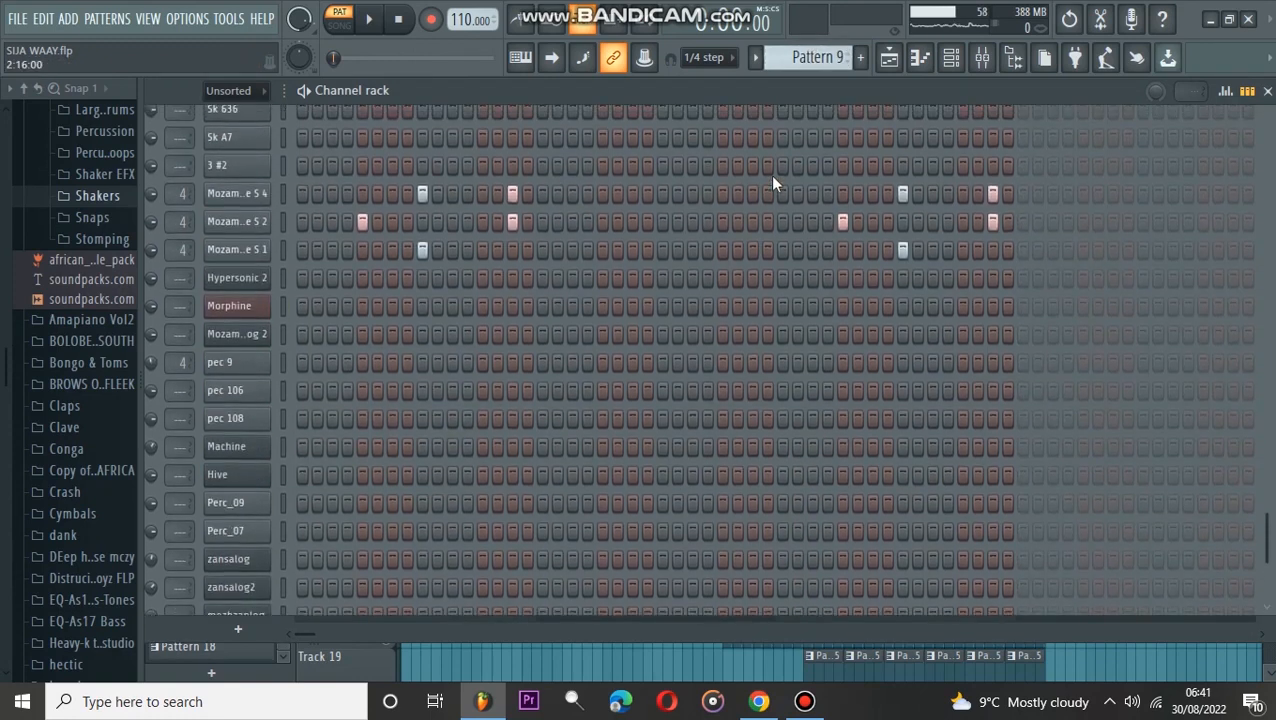
key("space")
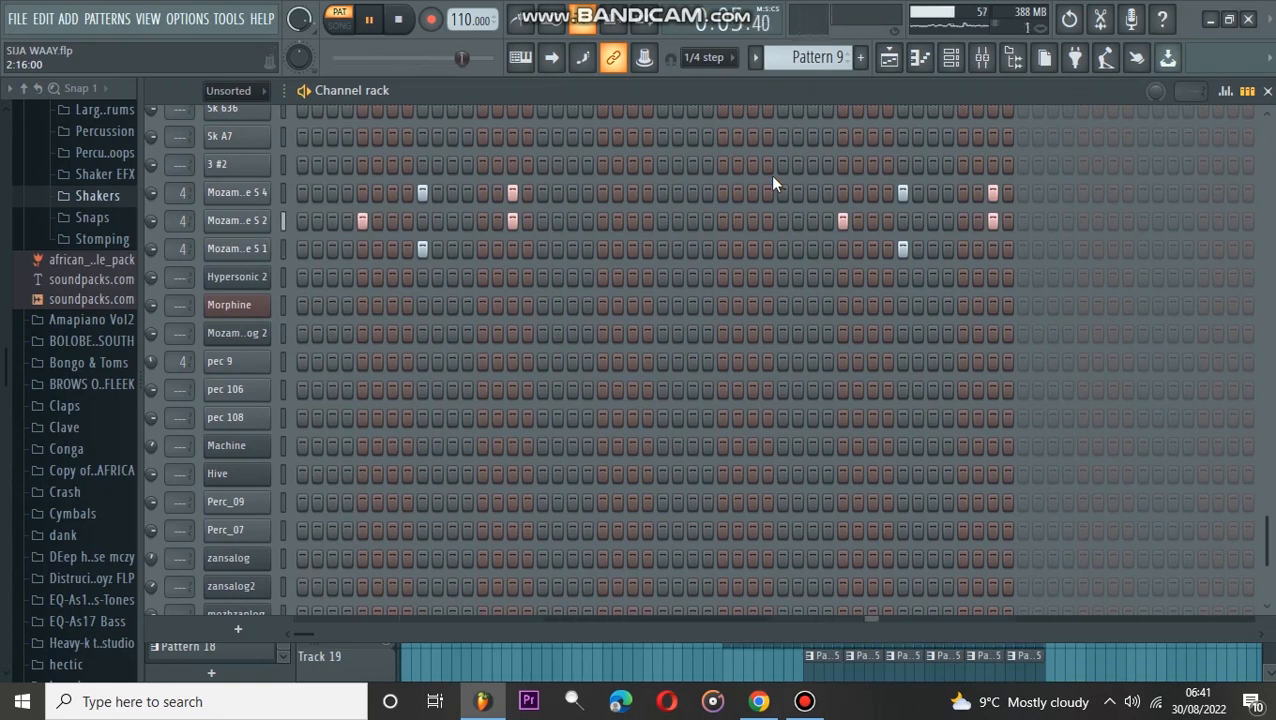
key("space")
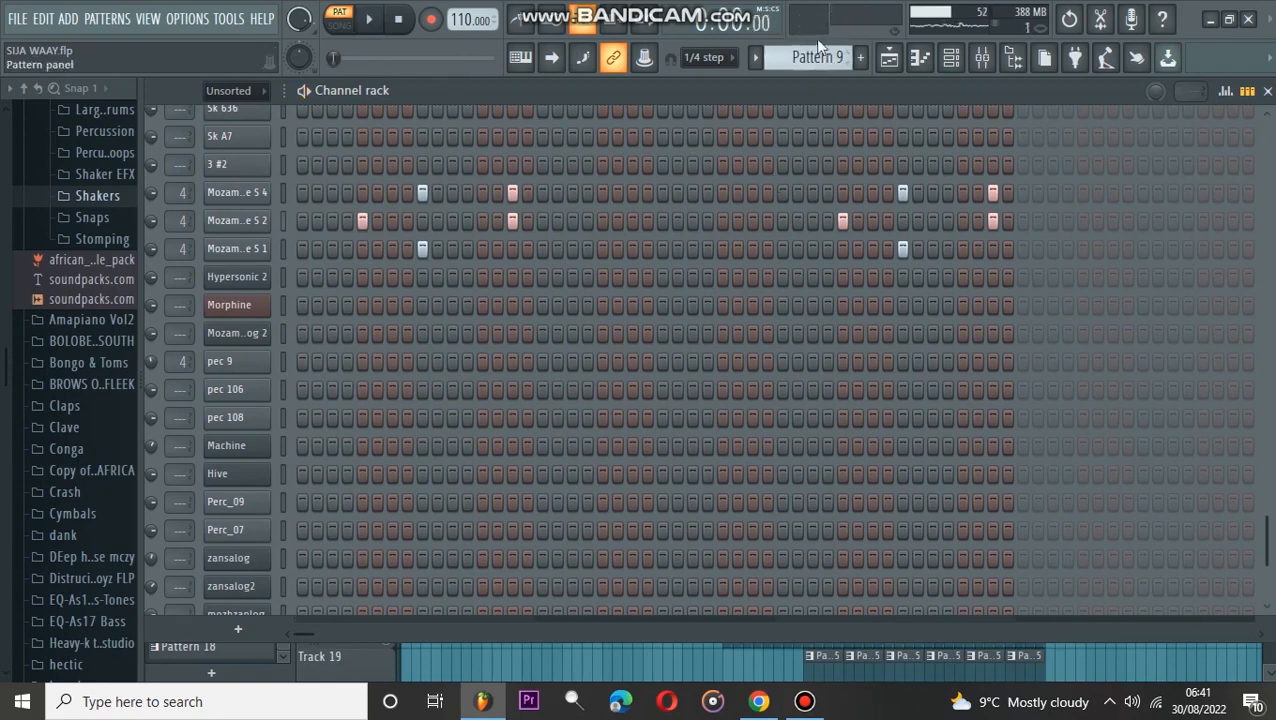
Step: Play Pattern 10 and examine the Morphine melody across its full length in the piano roll
scroll(814, 38, "down", 1)
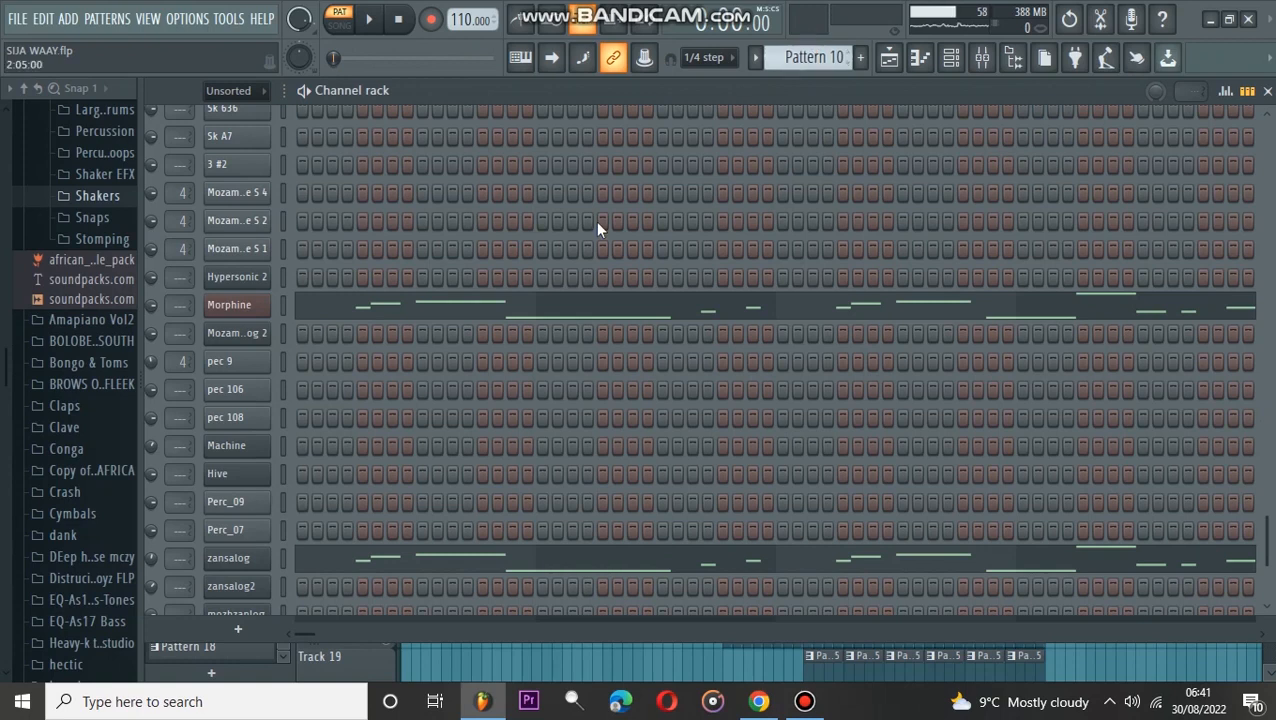
left_click(347, 313)
scroll(347, 313, "up", 3)
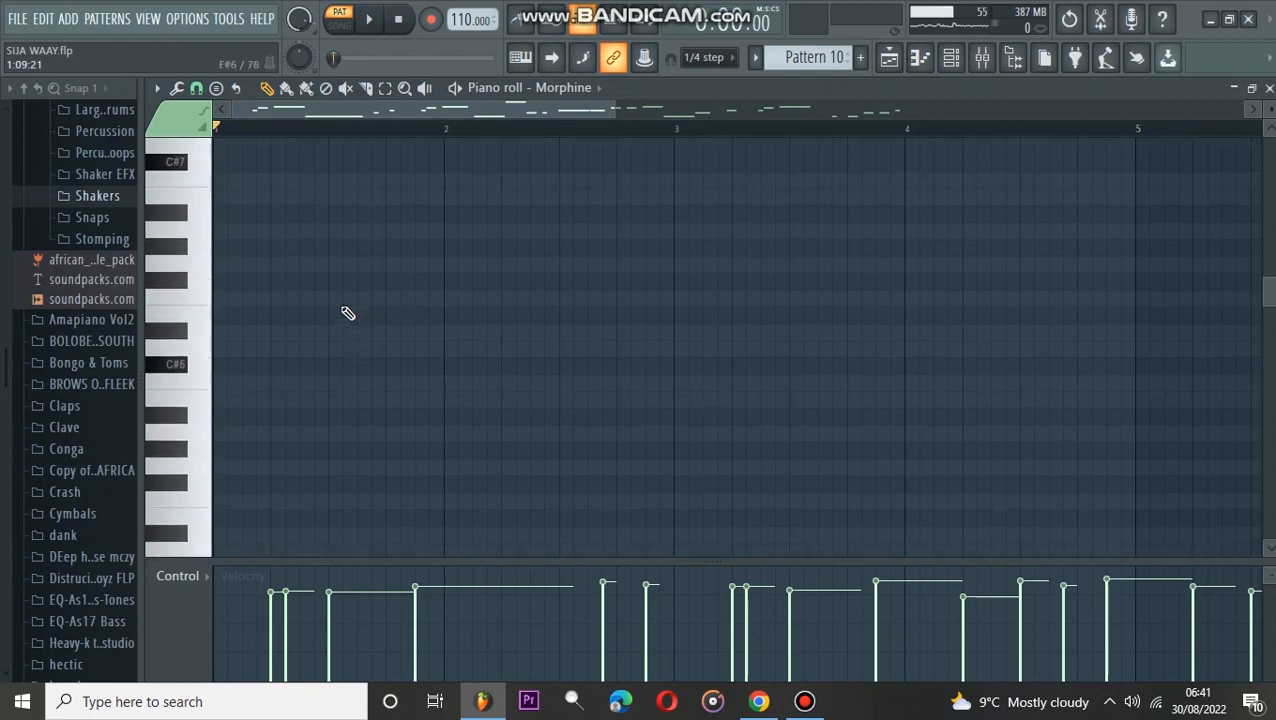
scroll(347, 313, "down", 10)
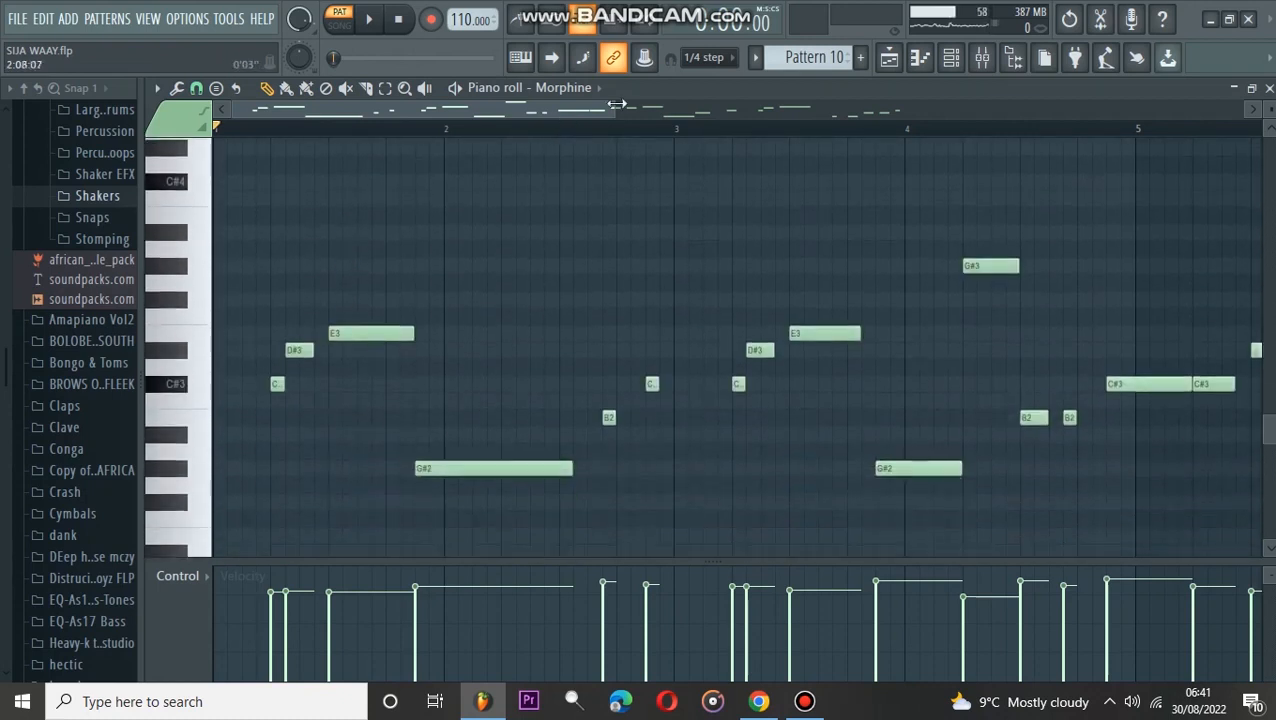
left_click_drag(617, 103, 808, 110)
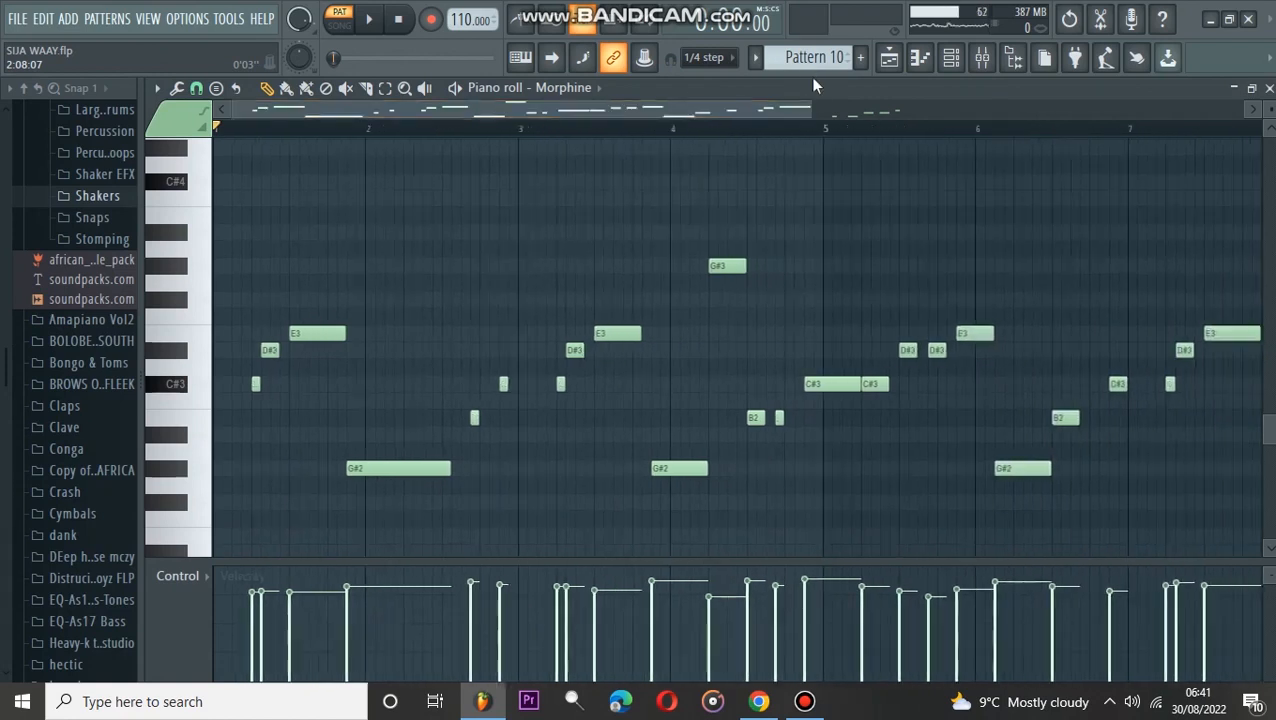
key("space")
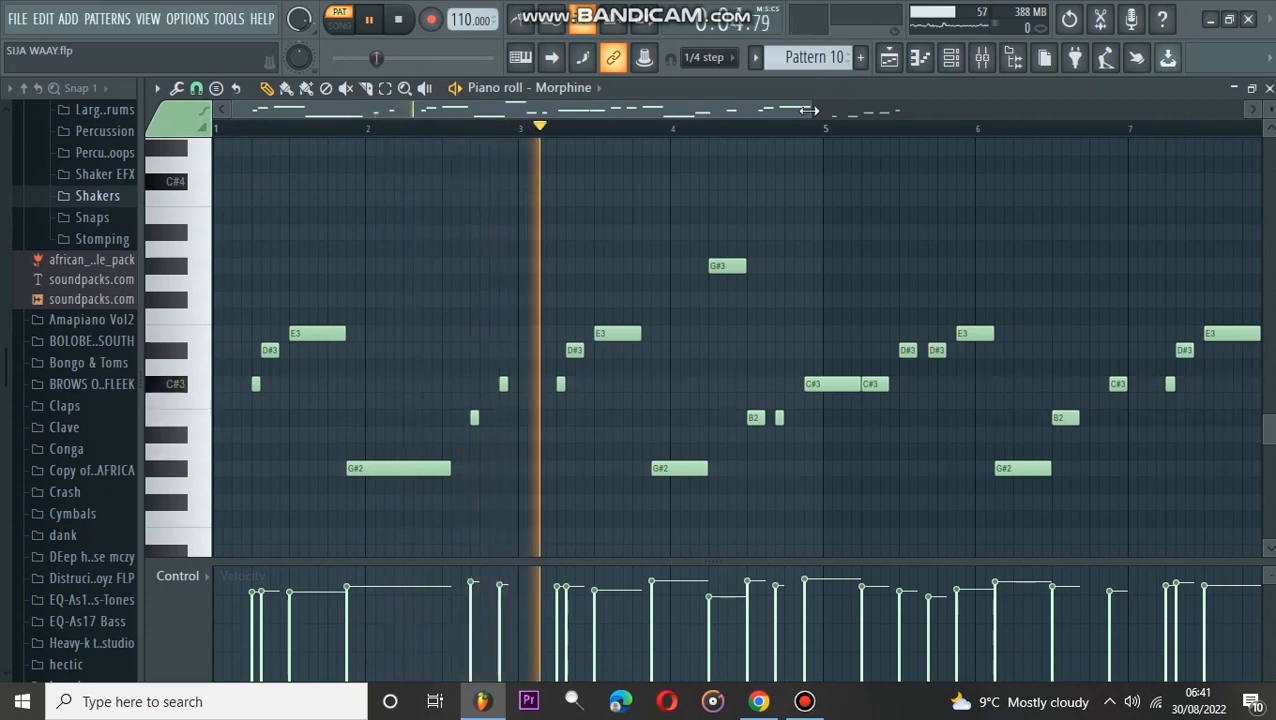
left_click_drag(798, 107, 899, 106)
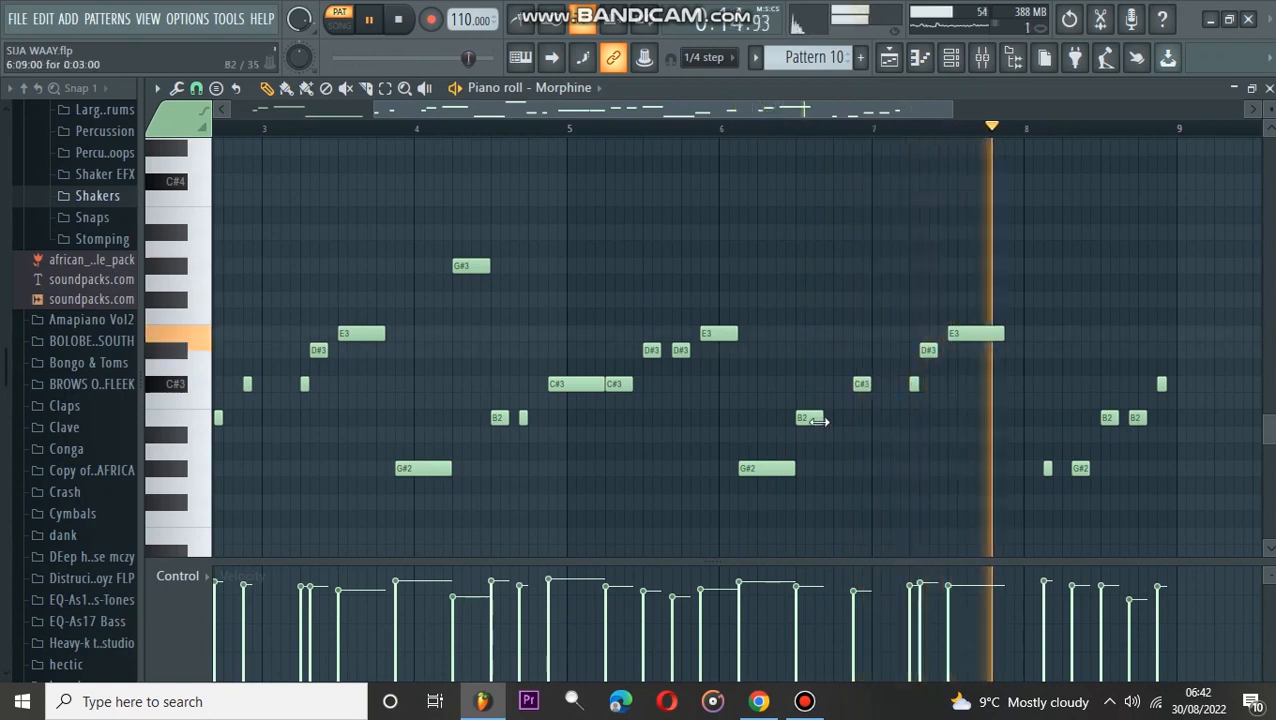
Step: Lengthen the B2 note in bar 6 of the Morphine melody up to the following C#3 note, closing the piano roll and stopping playback
left_click_drag(841, 424, 870, 424)
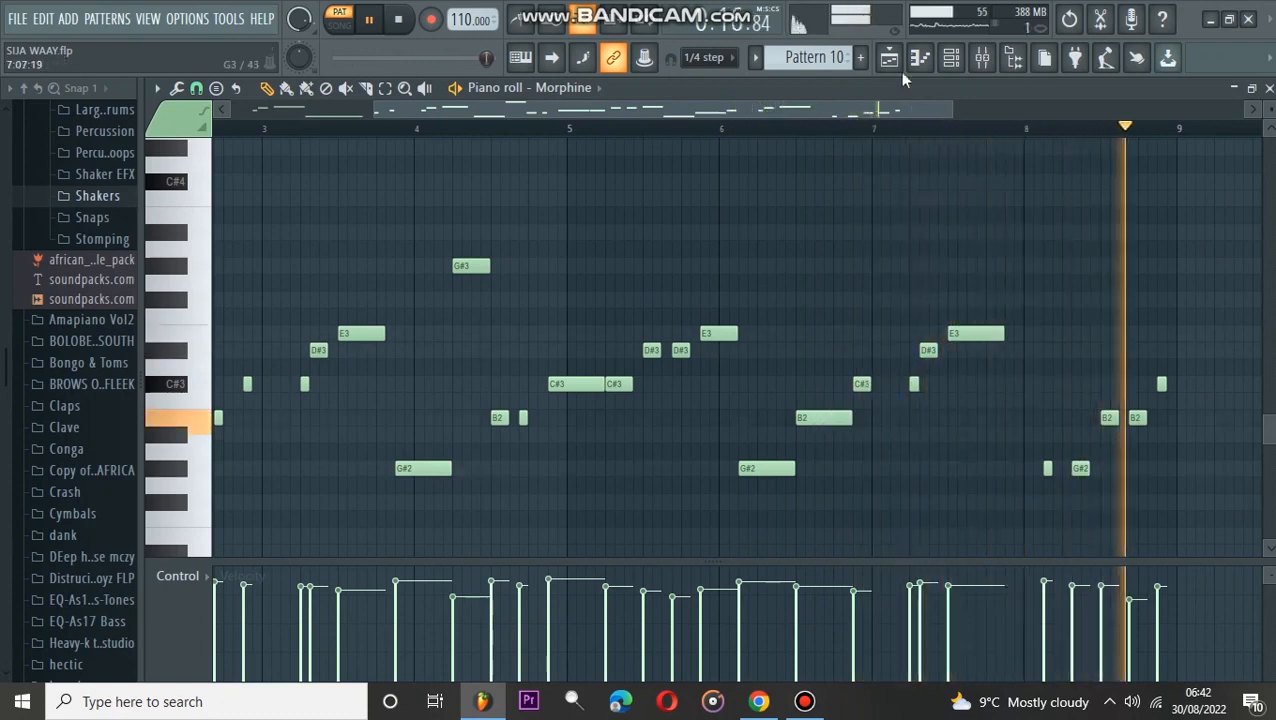
left_click(1268, 89)
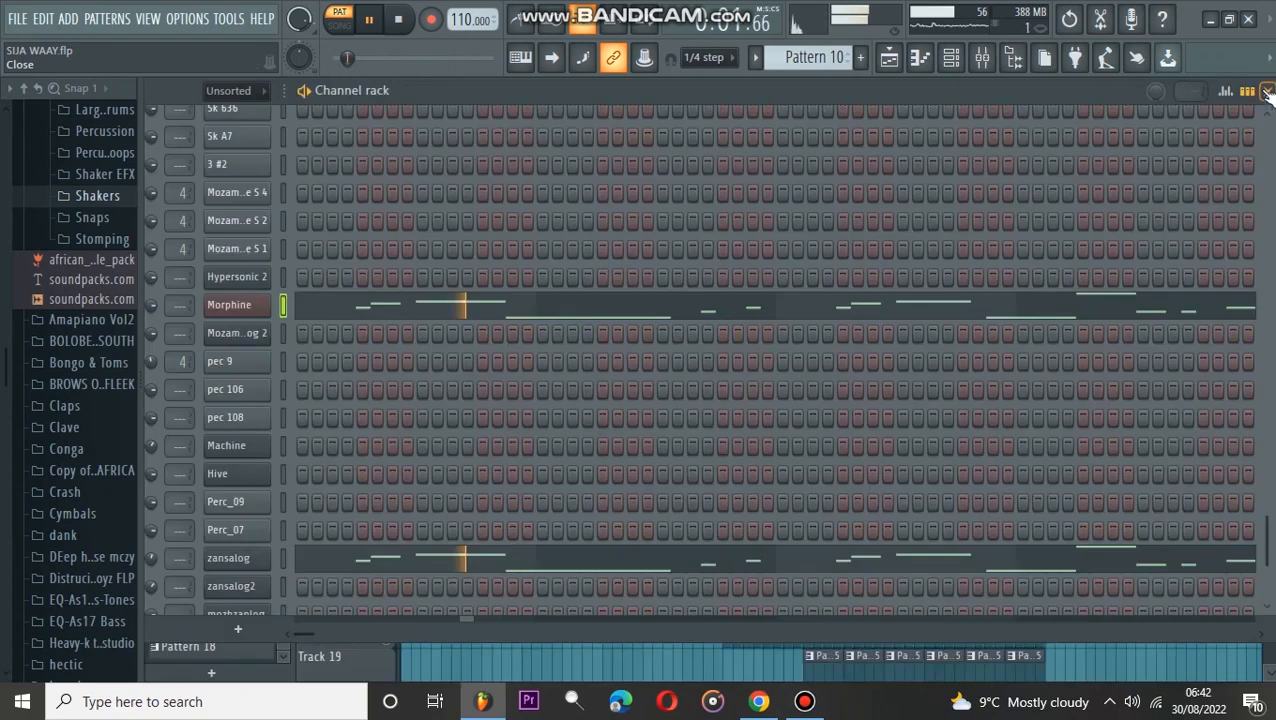
key("space")
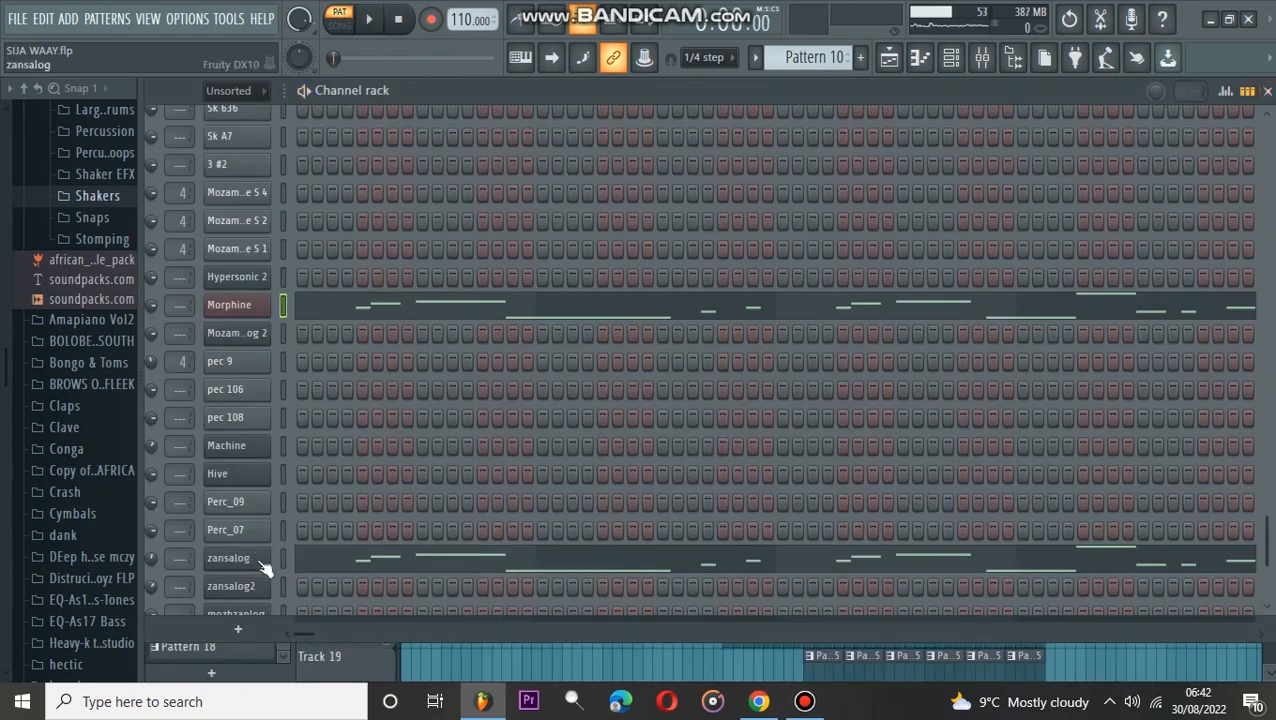
Step: View the settings of the zansalog and Morphine instruments used in Pattern 10, closing each one
left_click(230, 558)
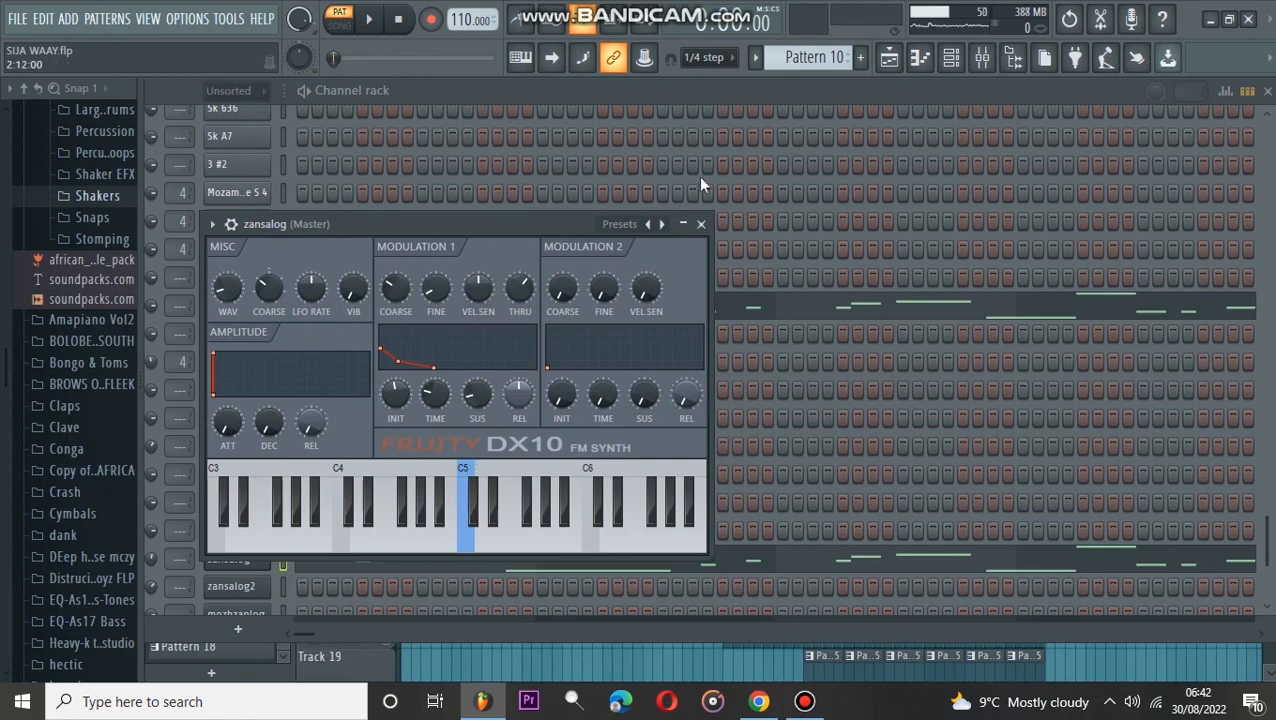
key("Escape")
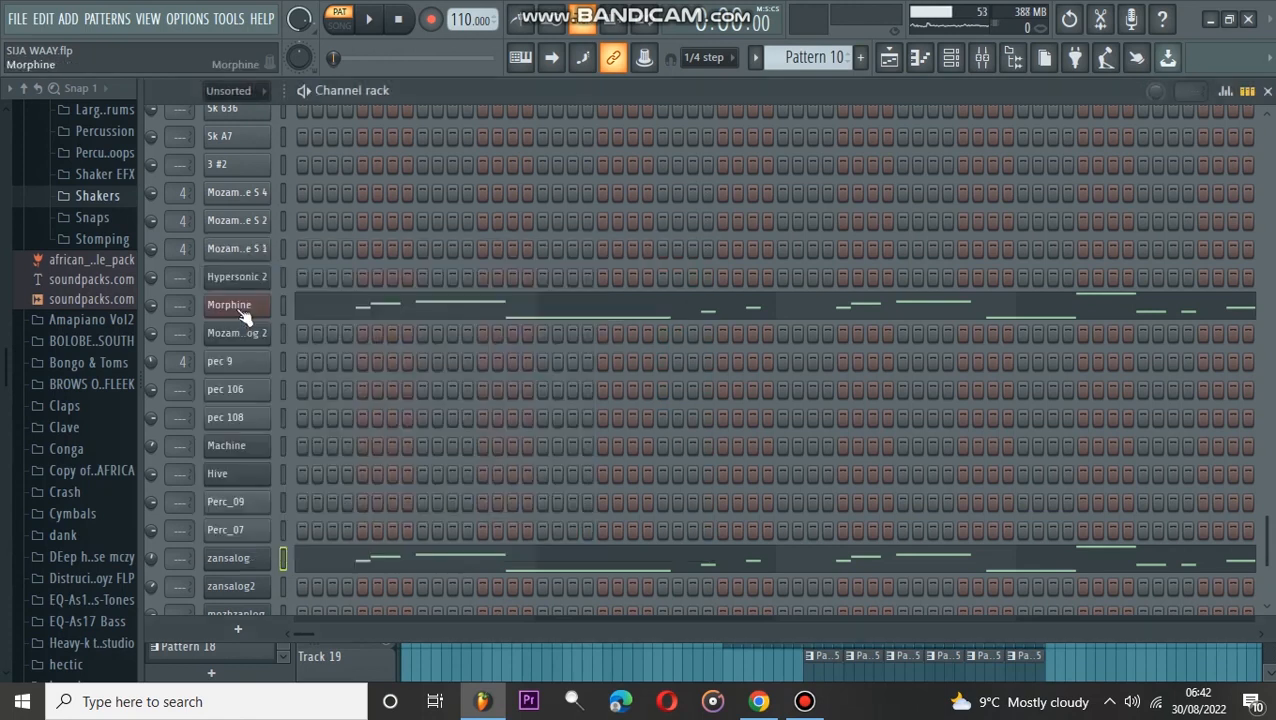
left_click(240, 311)
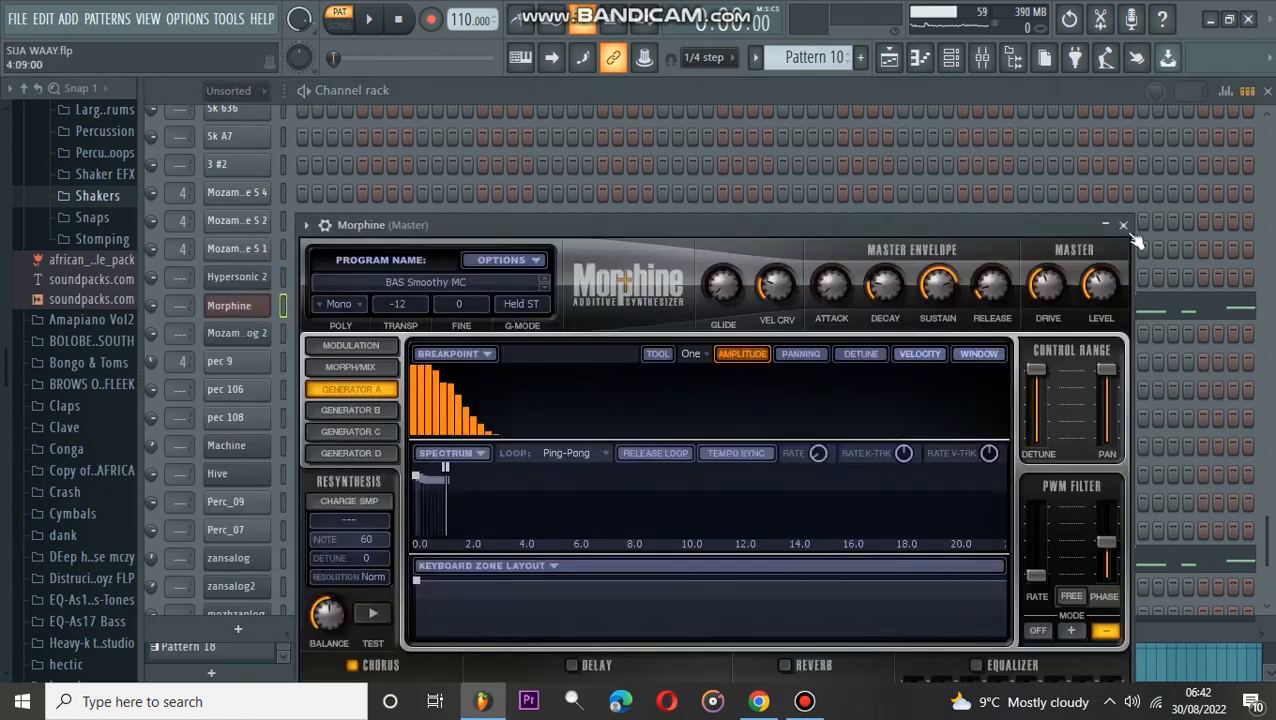
left_click(1123, 225)
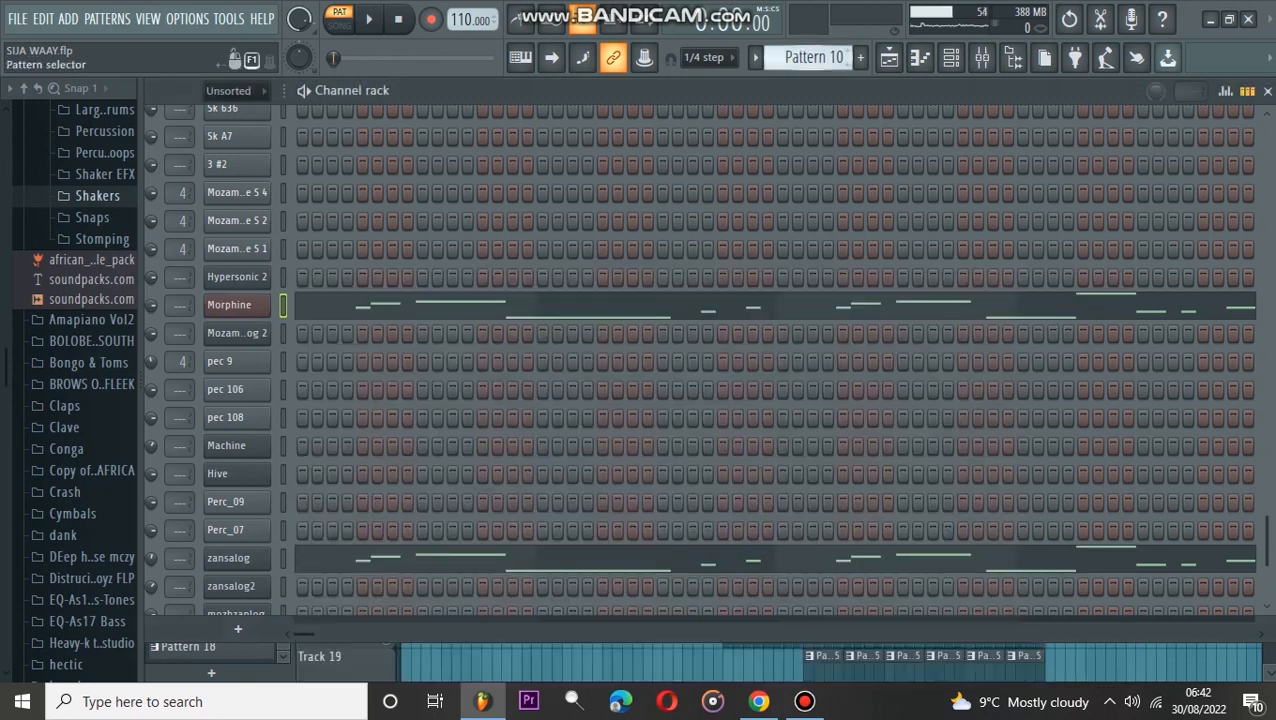
Step: Play Pattern 11 and examine the zansalog2 notes across the piano roll, stopping playback and closing the roll when done
scroll(806, 57, "down", 1)
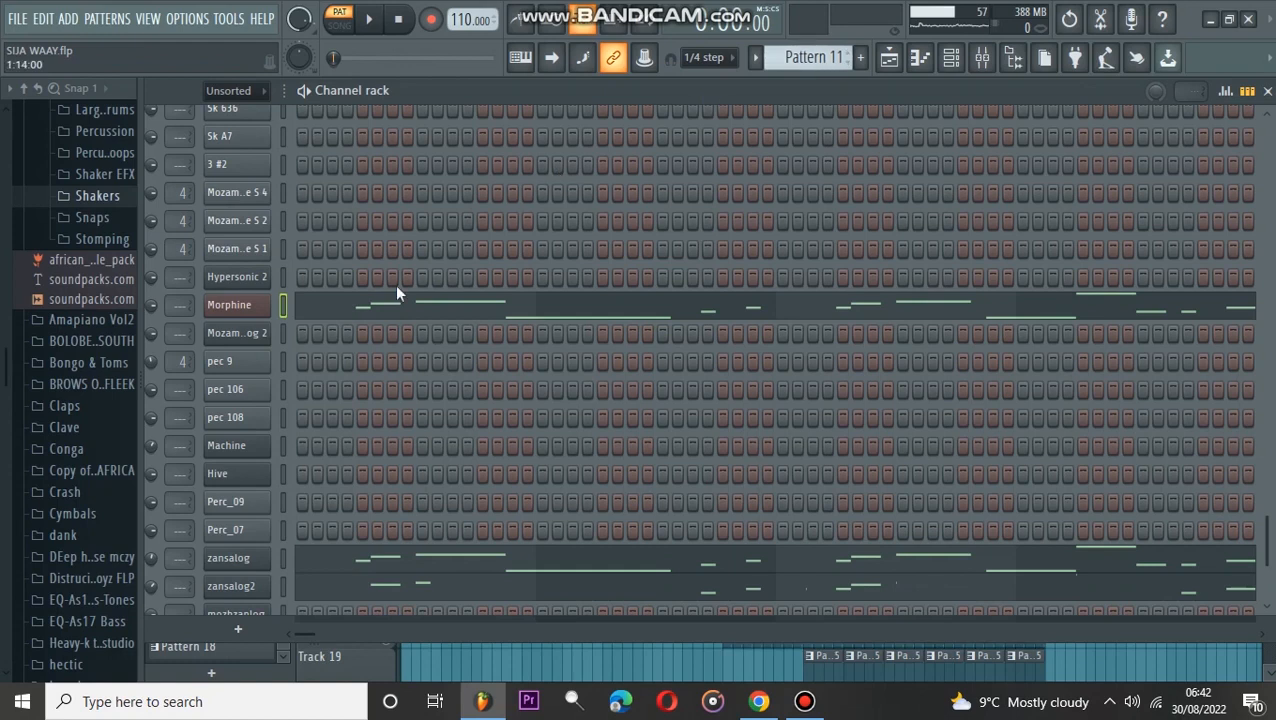
left_click(329, 597)
key("space")
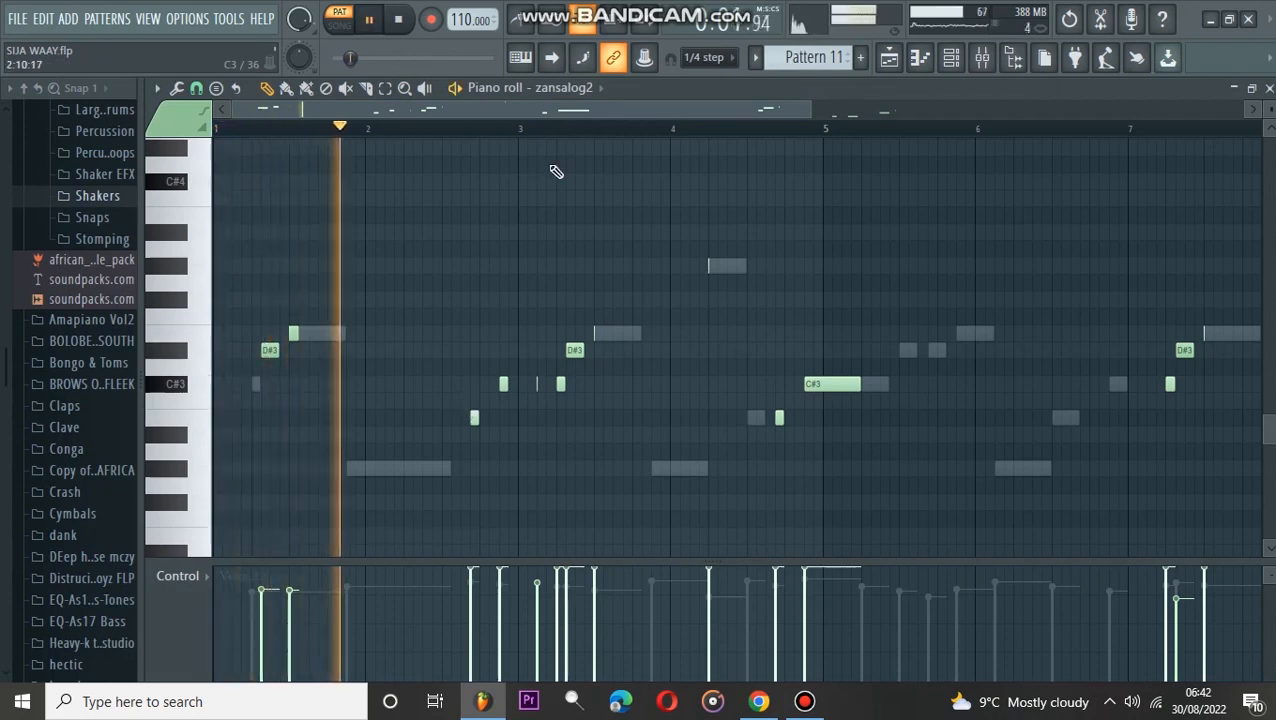
left_click_drag(564, 109, 589, 110)
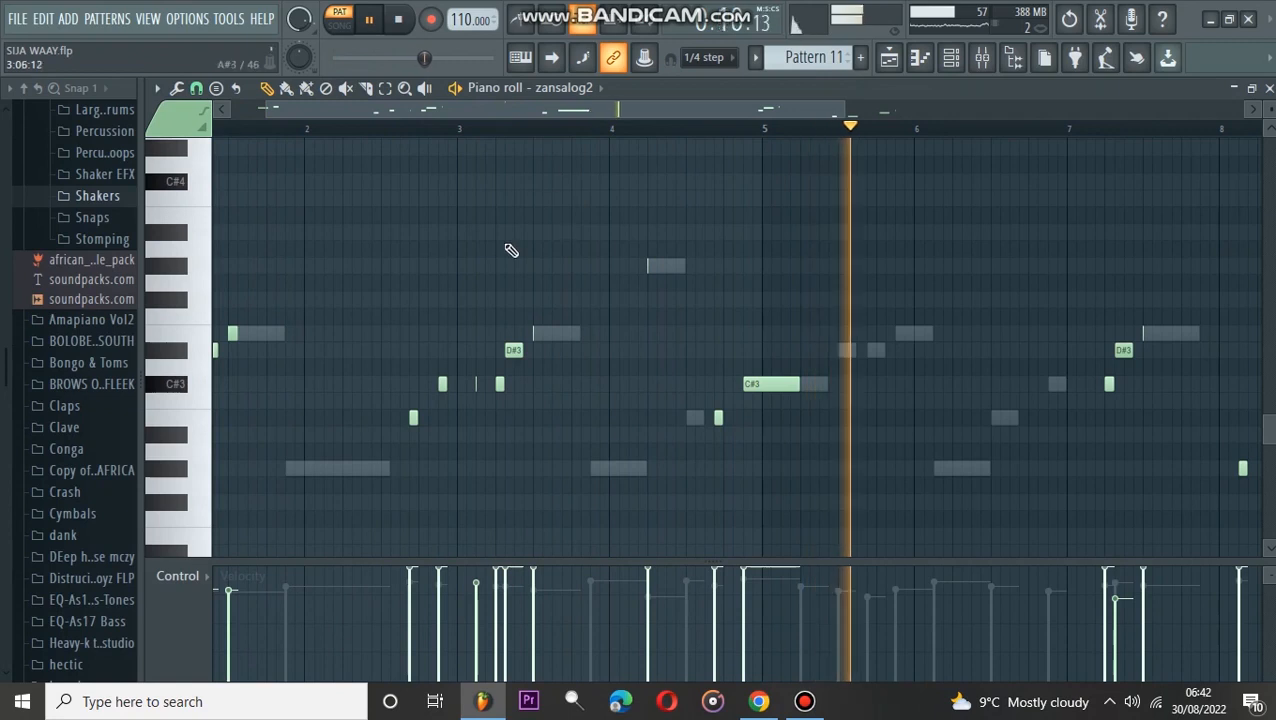
left_click_drag(678, 110, 763, 120)
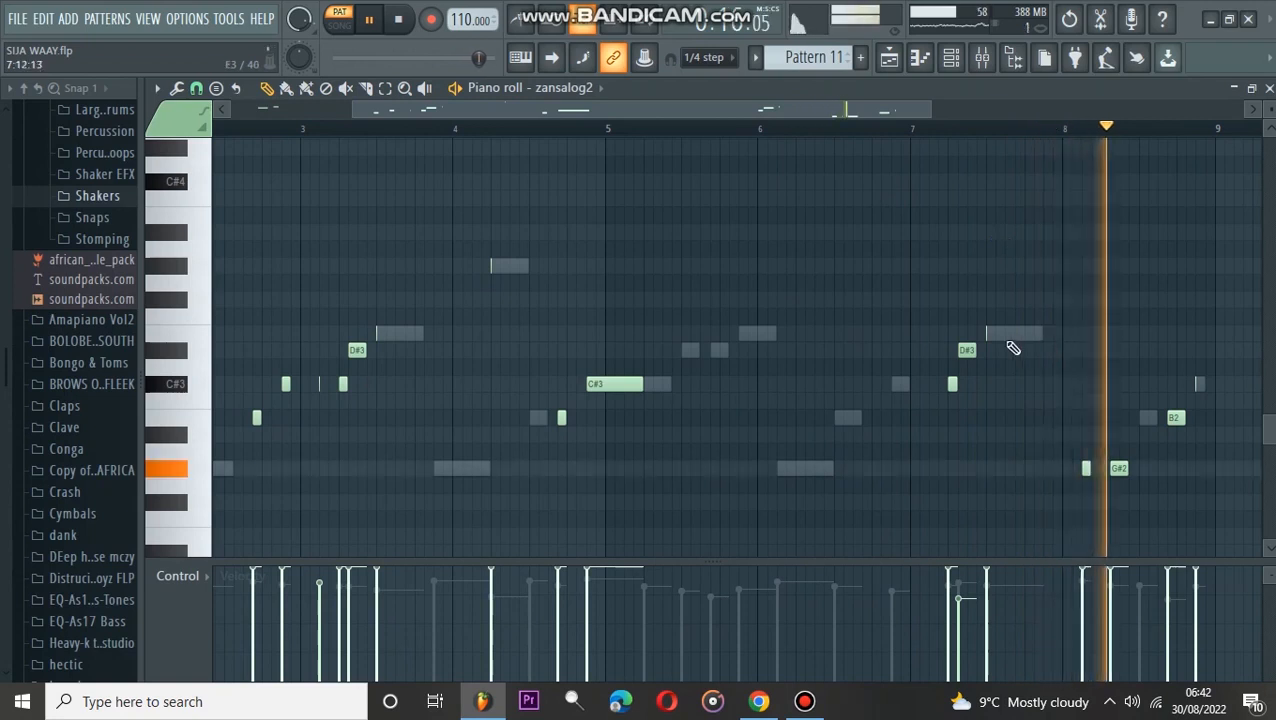
key("space")
left_click(1269, 89)
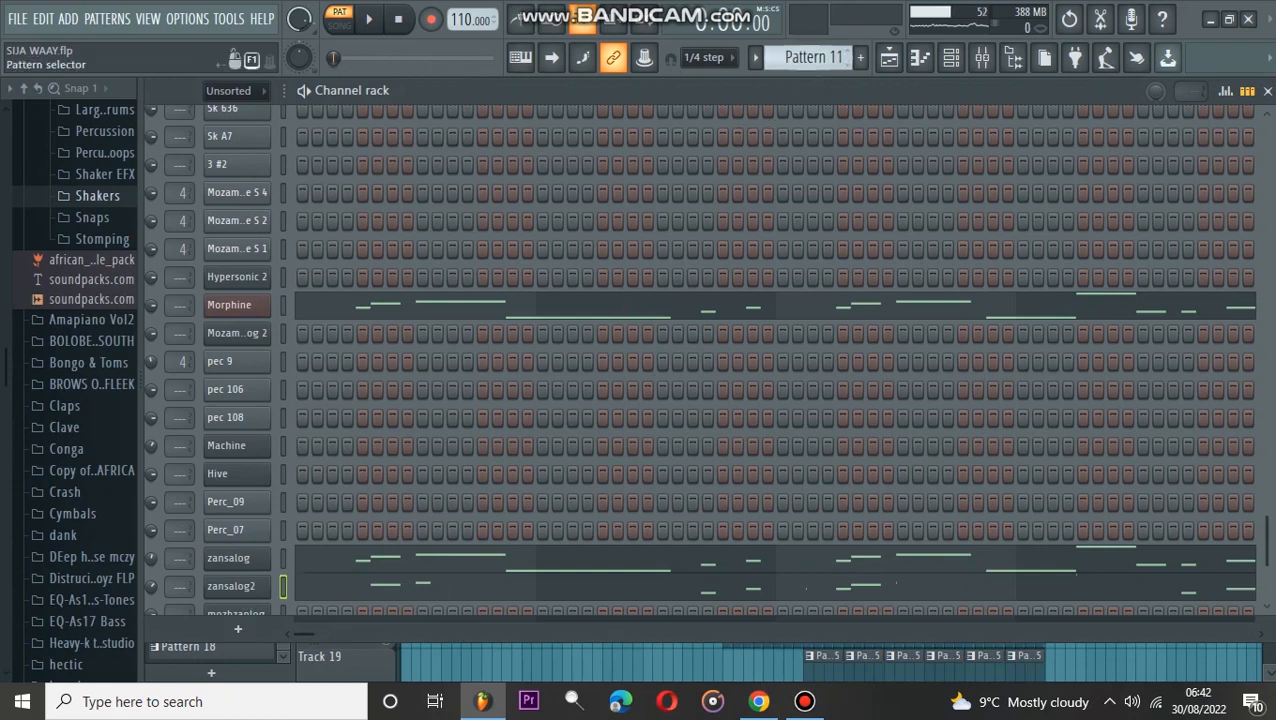
Step: View the pec 9 steps in Pattern 12 and play the pec 106 and pec 108 steps in Pattern 13
scroll(812, 57, "down", 1)
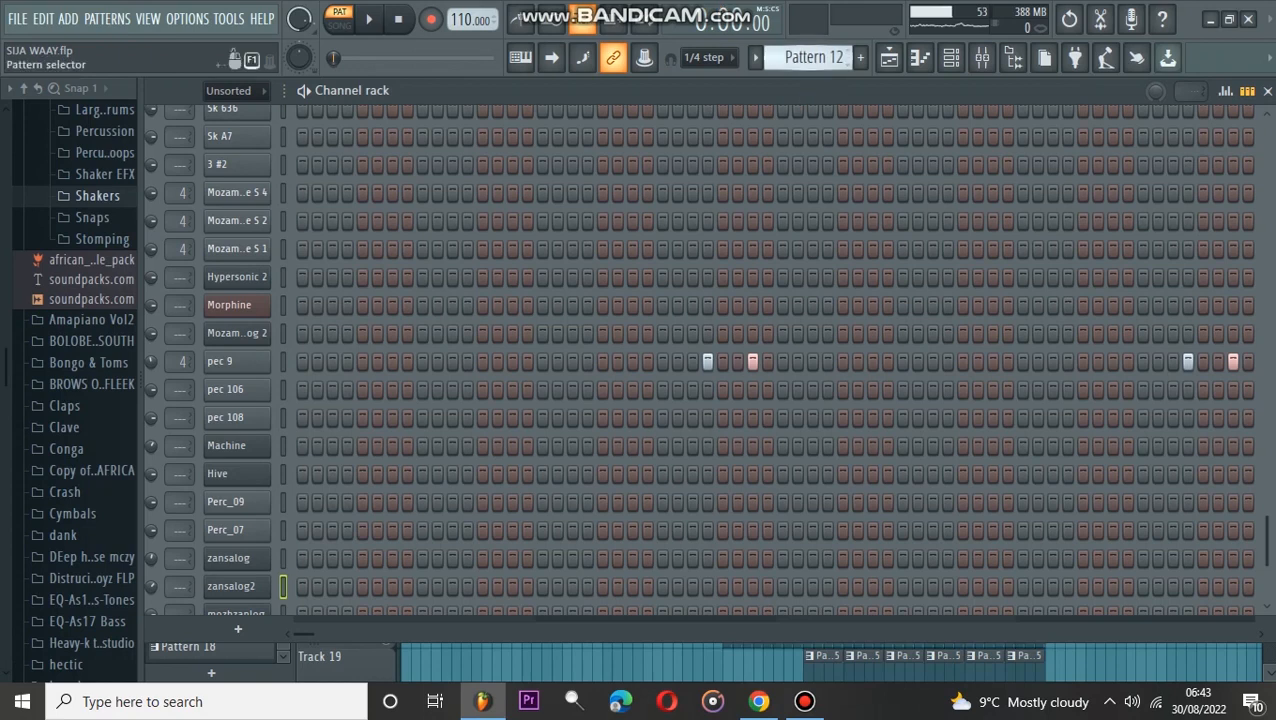
scroll(805, 60, "down", 1)
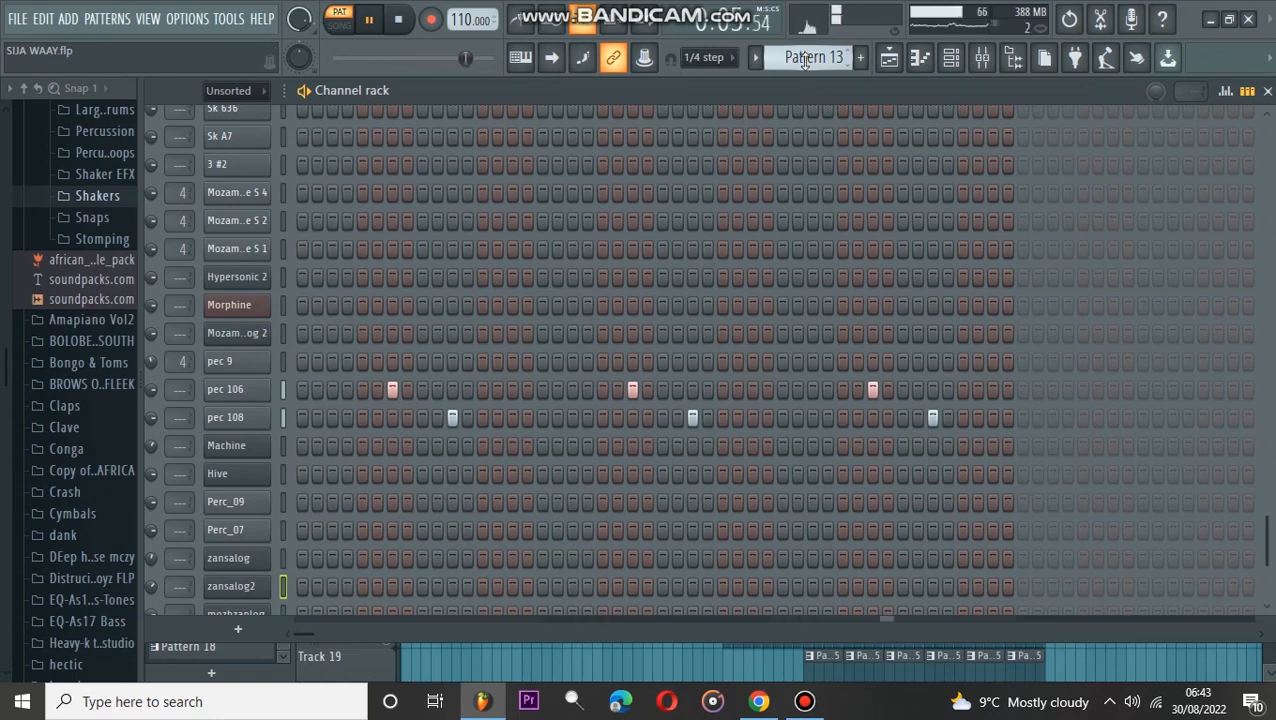
key("space")
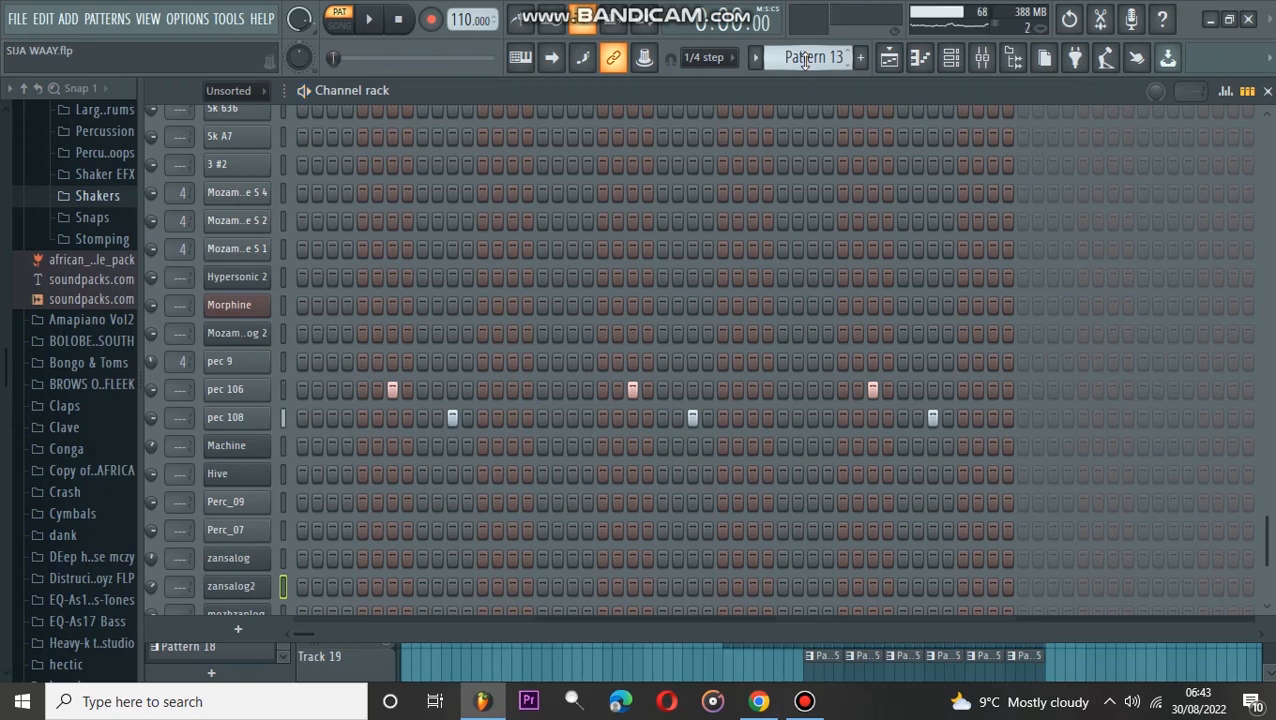
Step: Switch to Pattern 14 and play it while examining the Machine notes in the piano roll, closing the roll when done
left_click(805, 61)
left_click_drag(805, 61, 805, 51)
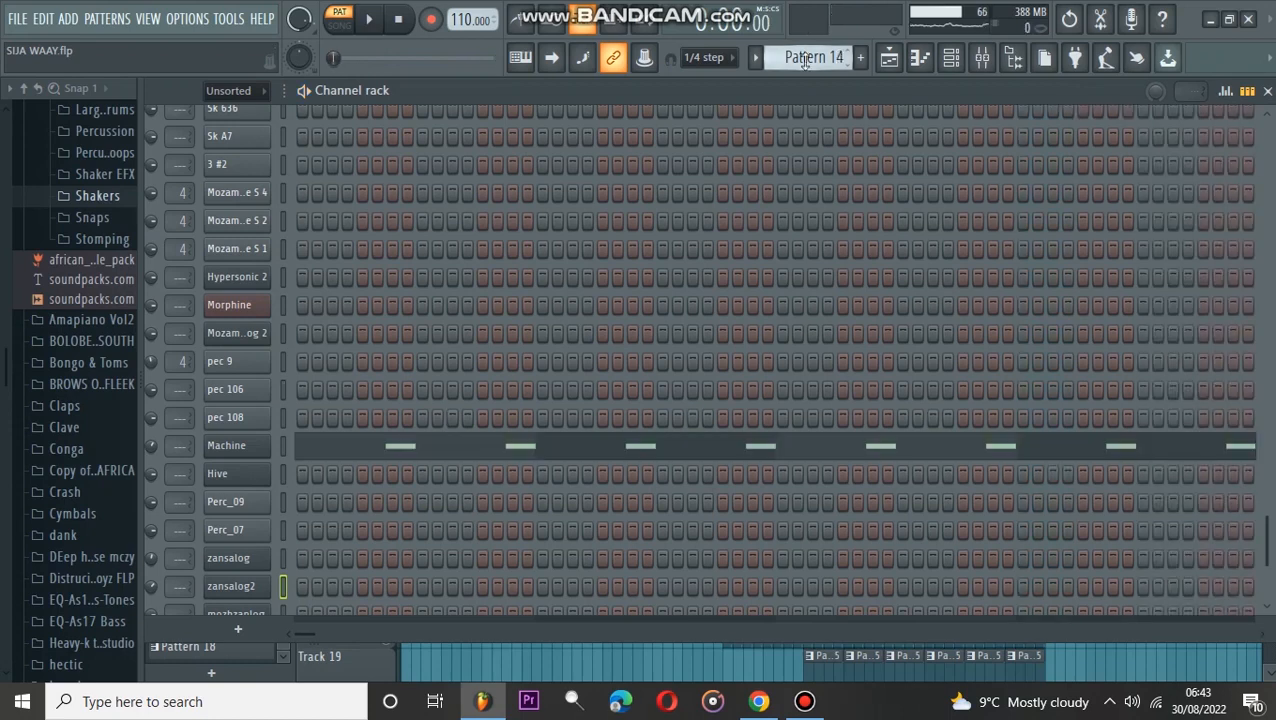
left_click(382, 456)
key("space")
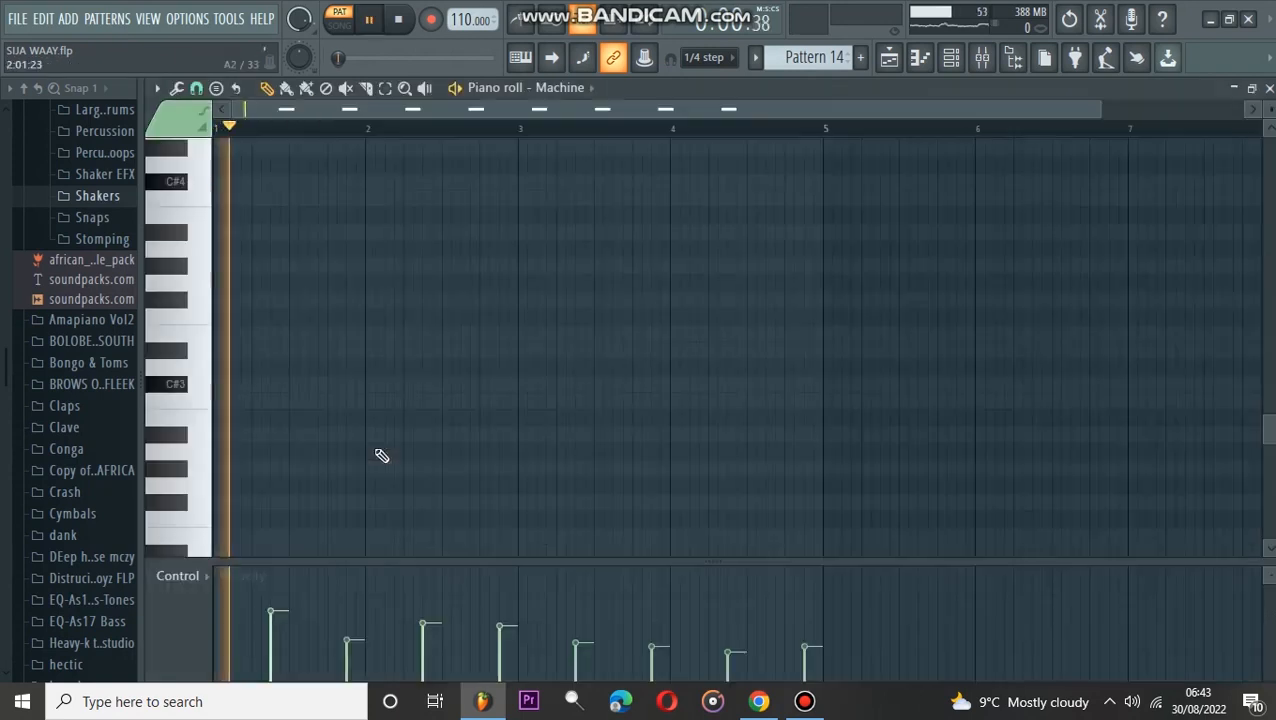
scroll(382, 456, "up", 6)
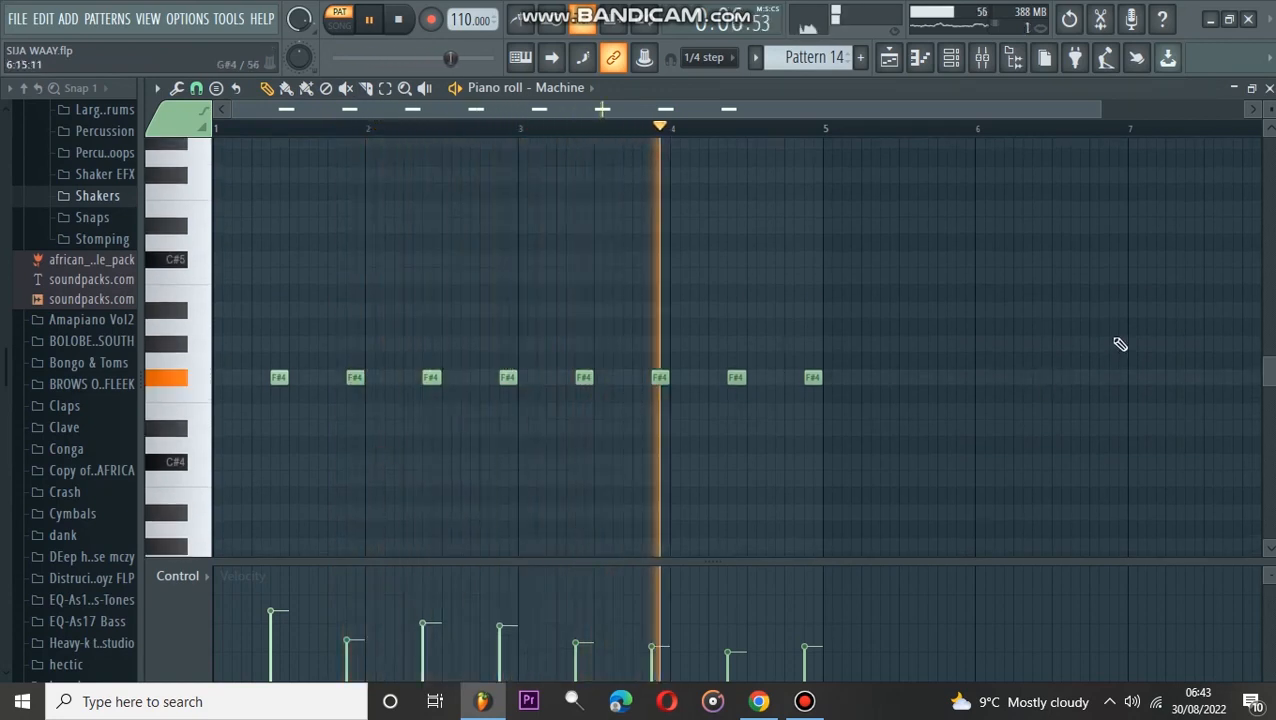
left_click(1268, 88)
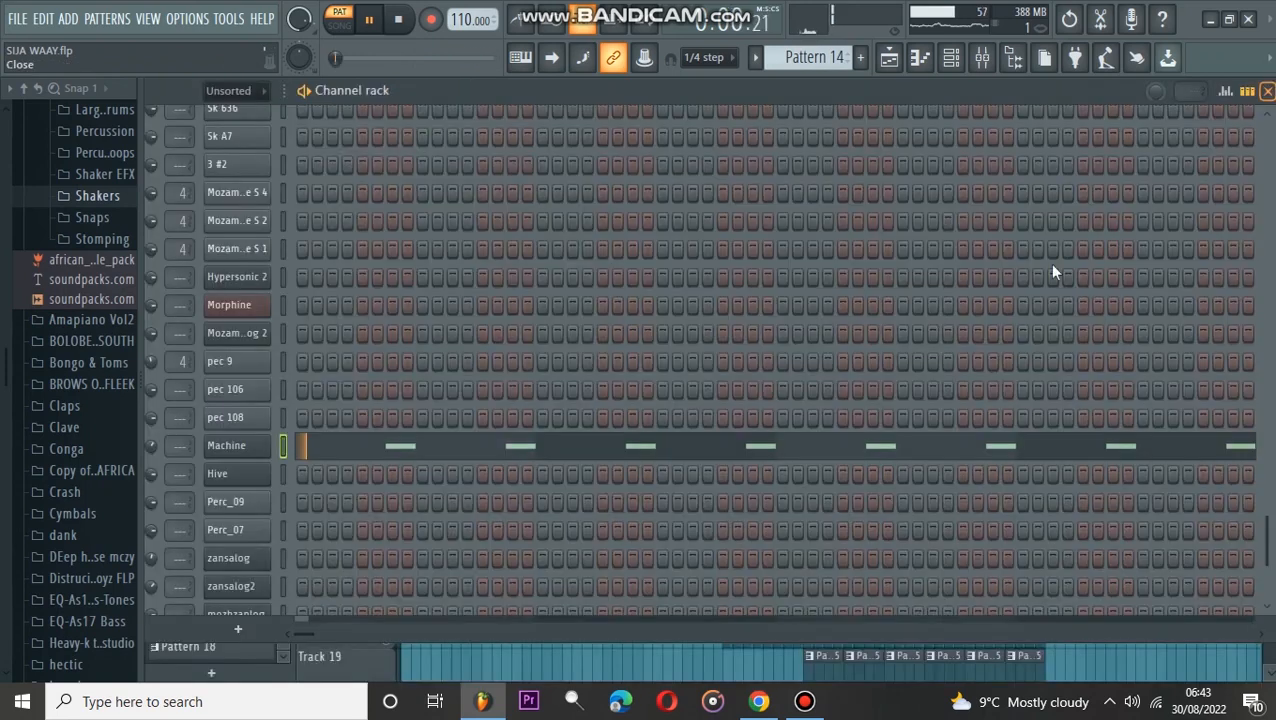
Step: Even out the velocities of the Machine notes in Pattern 14 at a higher level, closing the piano roll and stopping playback
left_click(876, 448)
mouse_move(342, 617)
left_mouse_down()
mouse_move(649, 603)
mouse_move(752, 695)
mouse_move(806, 620)
mouse_move(830, 612)
left_mouse_up()
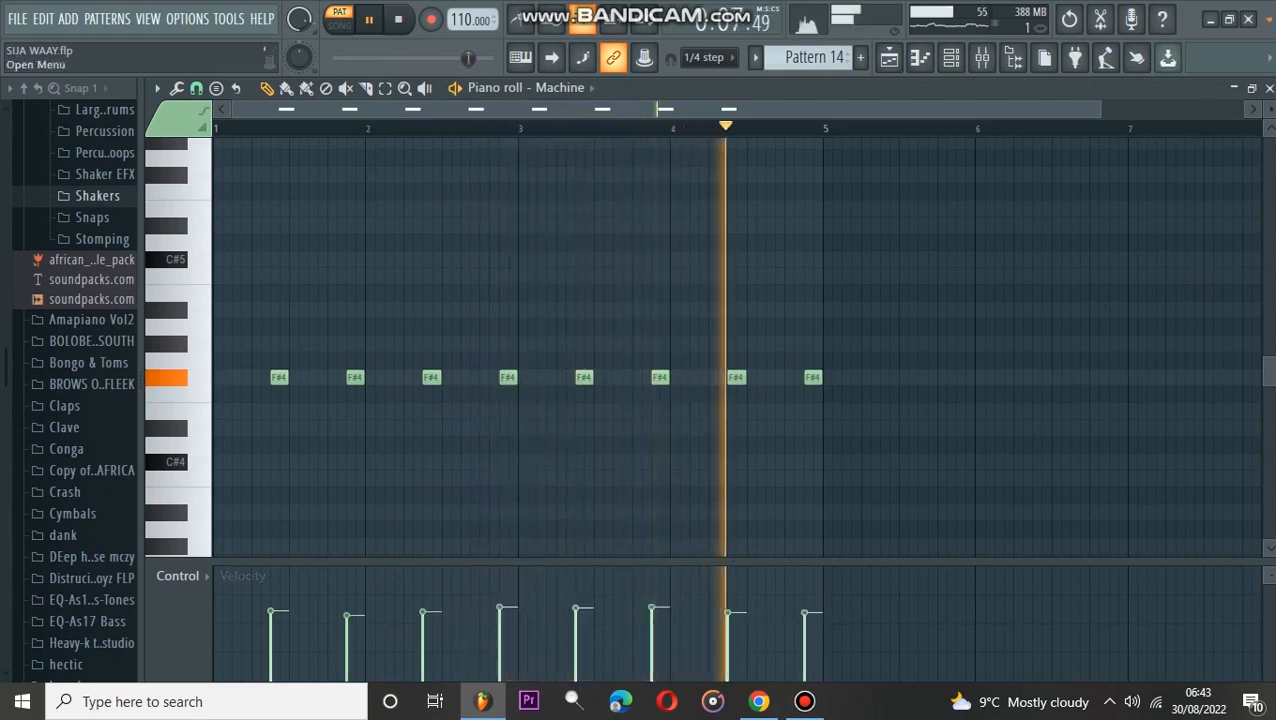
left_click(1269, 88)
key("space")
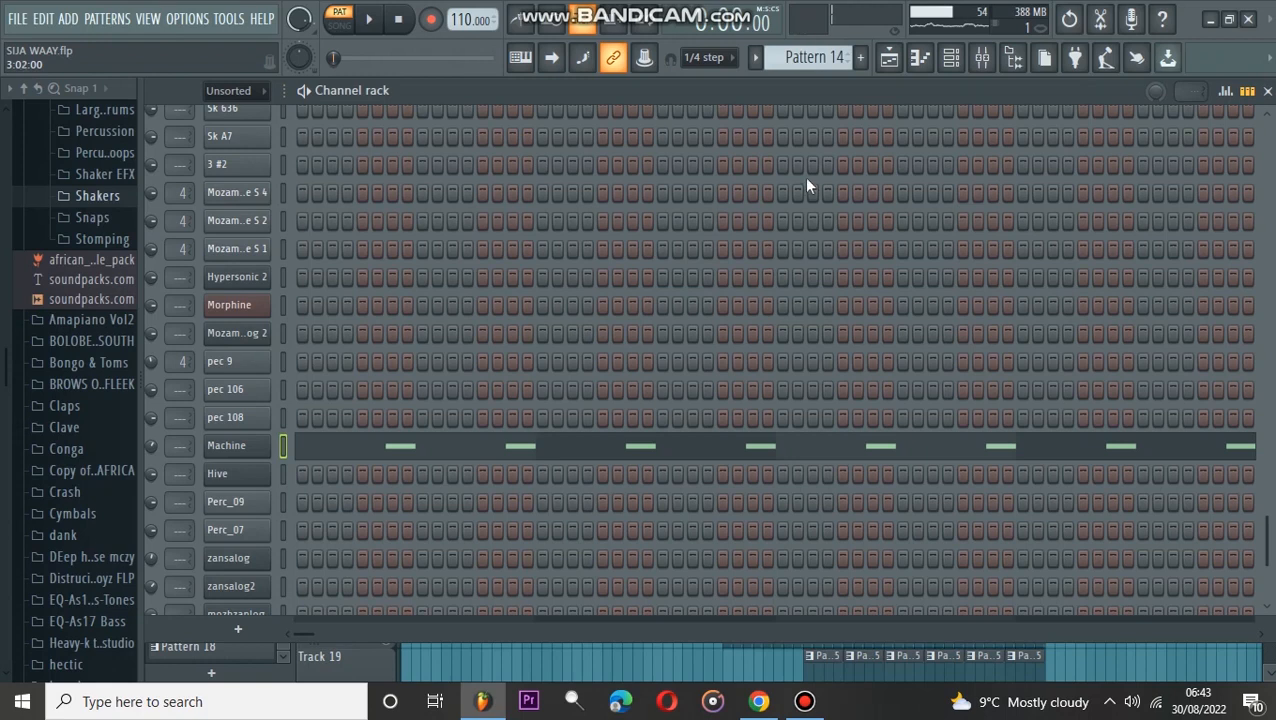
Step: Play the Machine notes of Pattern 15 in the piano roll and view the Machine instrument's settings, closing both when done
scroll(818, 57, "down", 1)
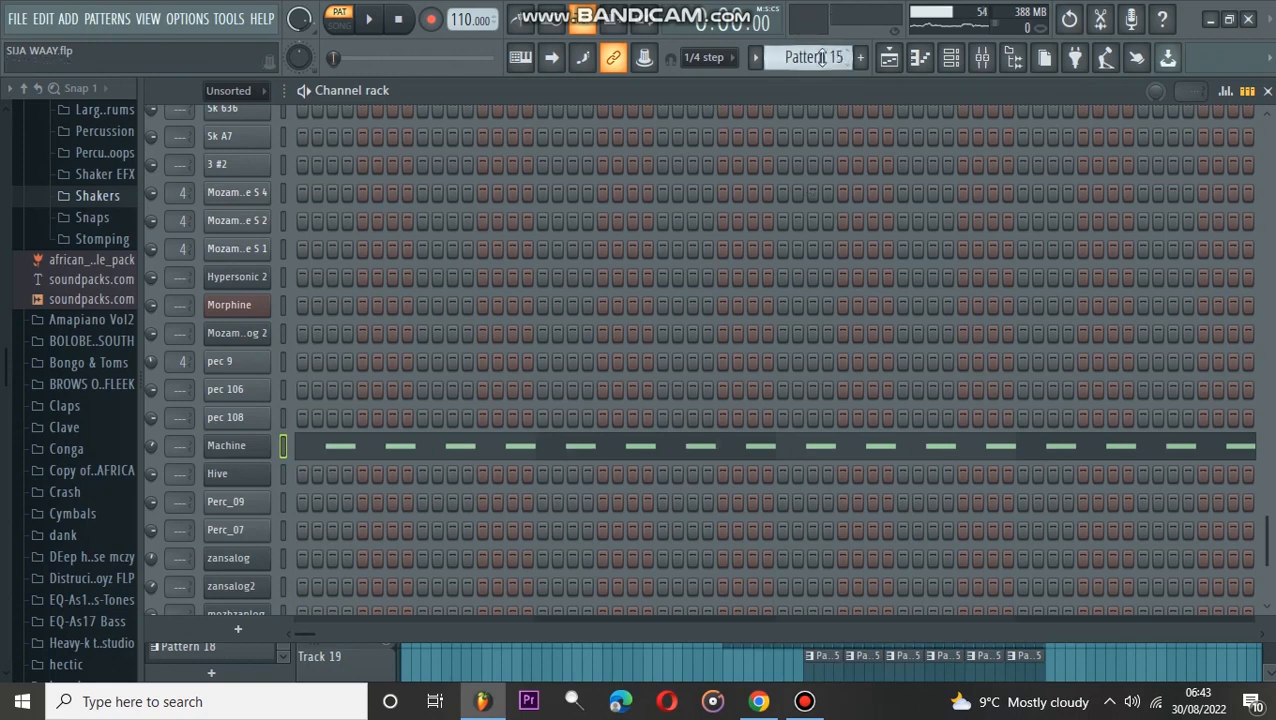
double_click(521, 446)
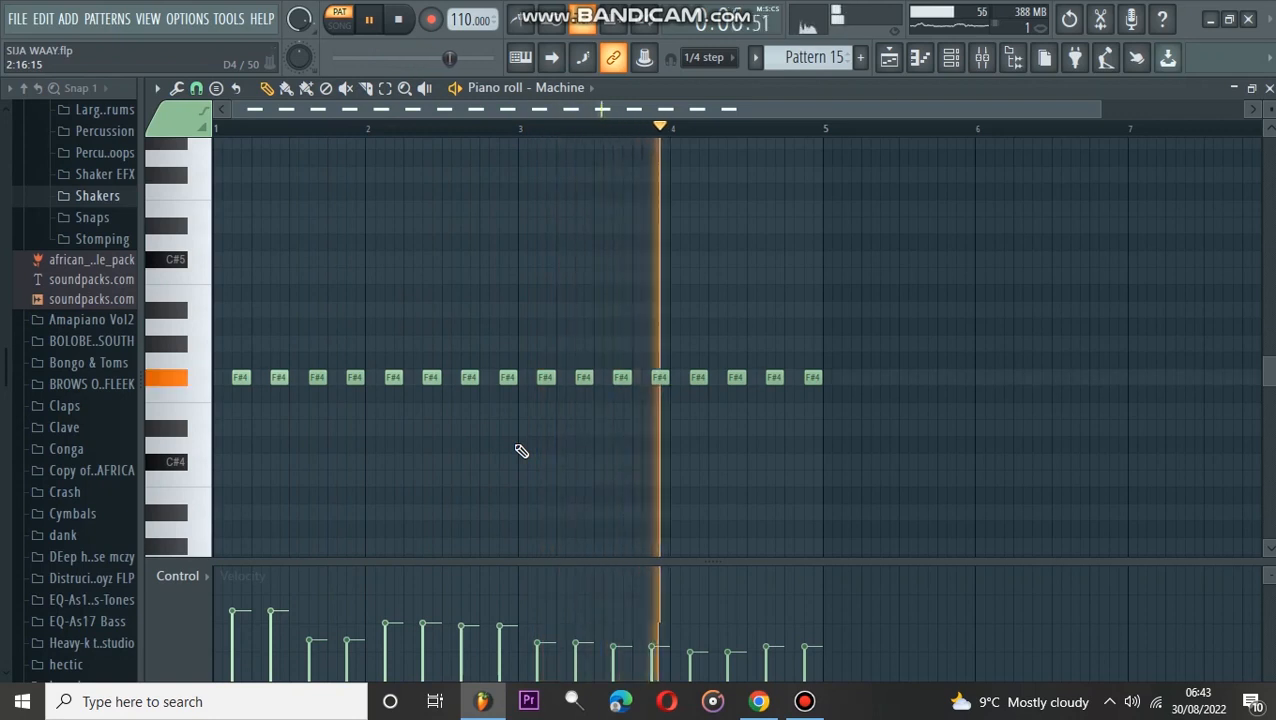
key("space")
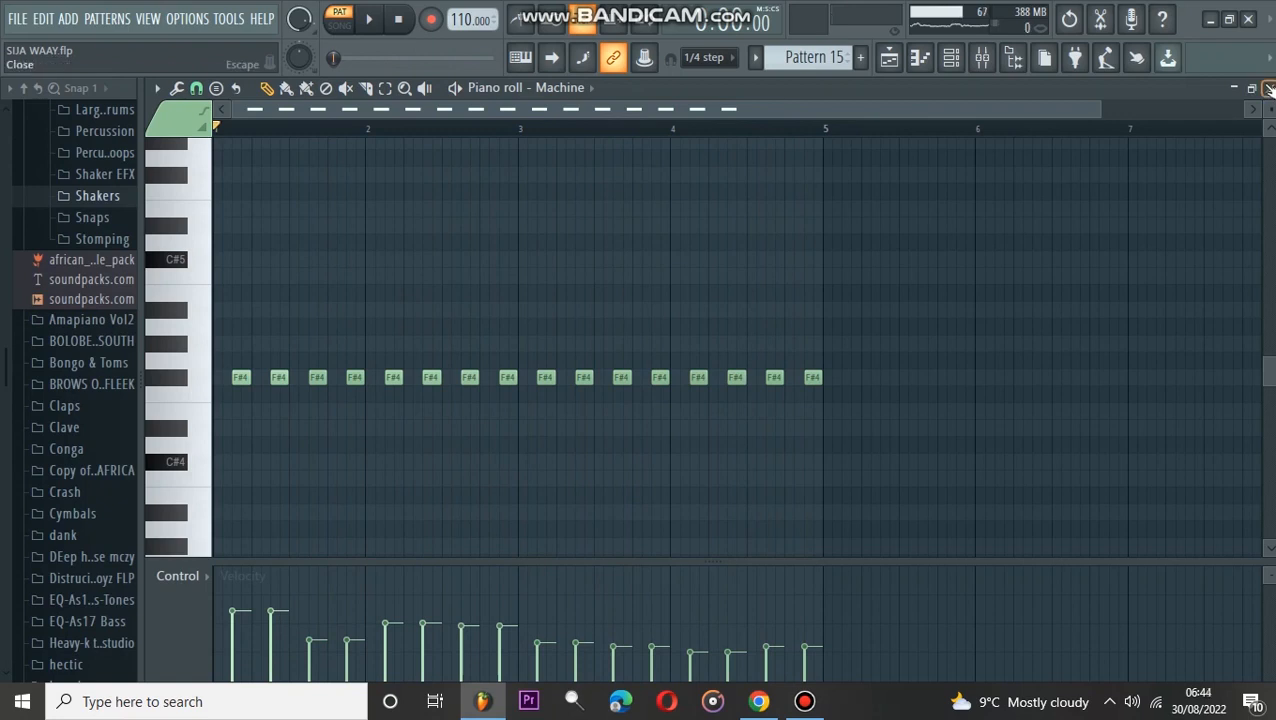
key("Escape")
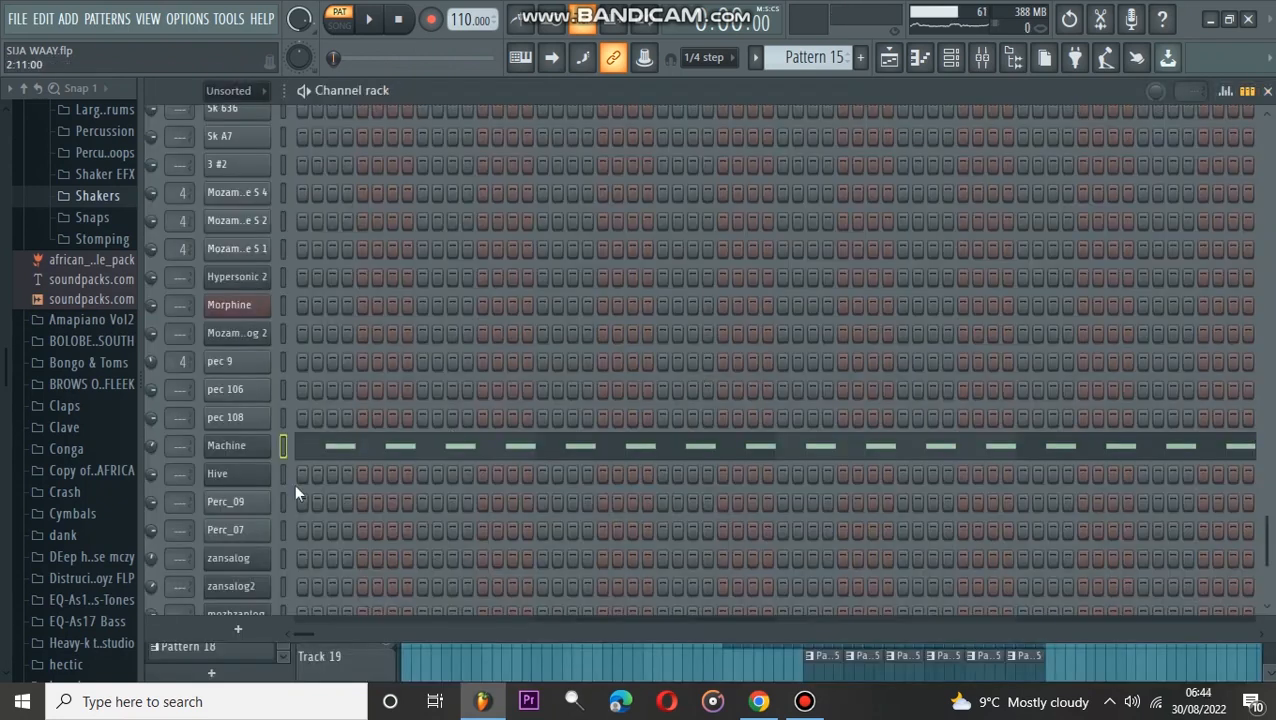
left_click(238, 452)
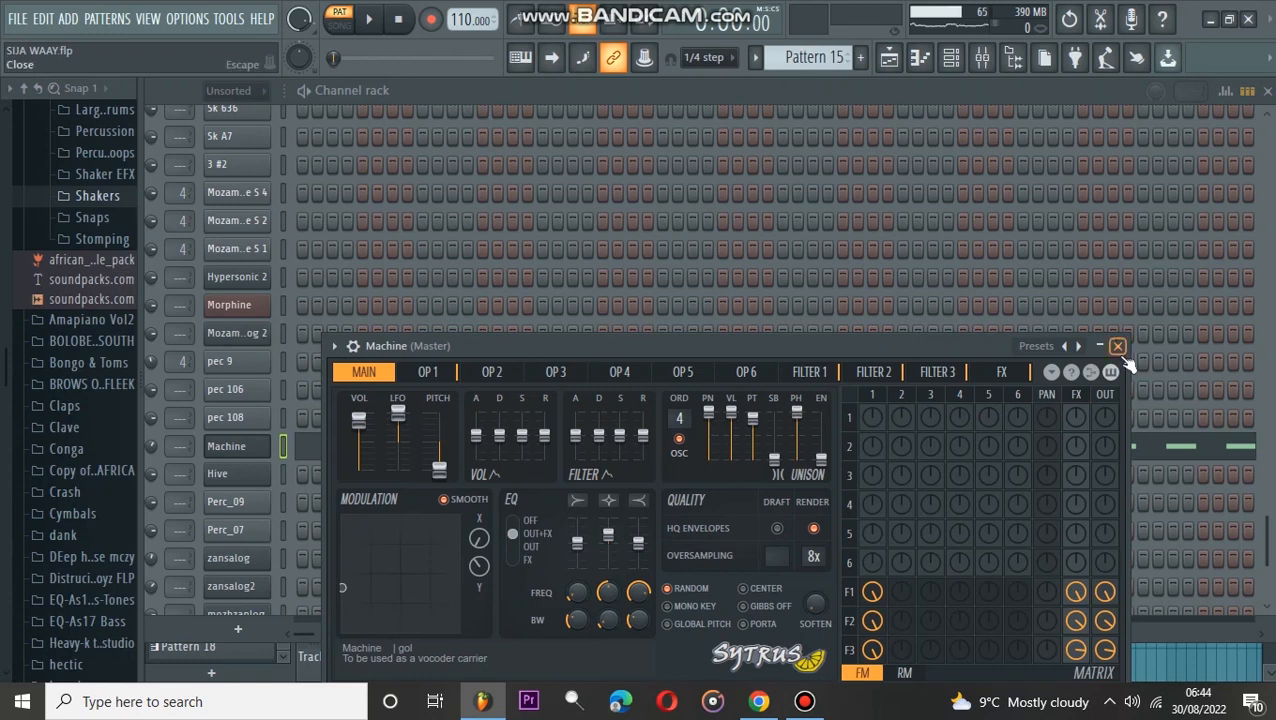
left_click(1117, 346)
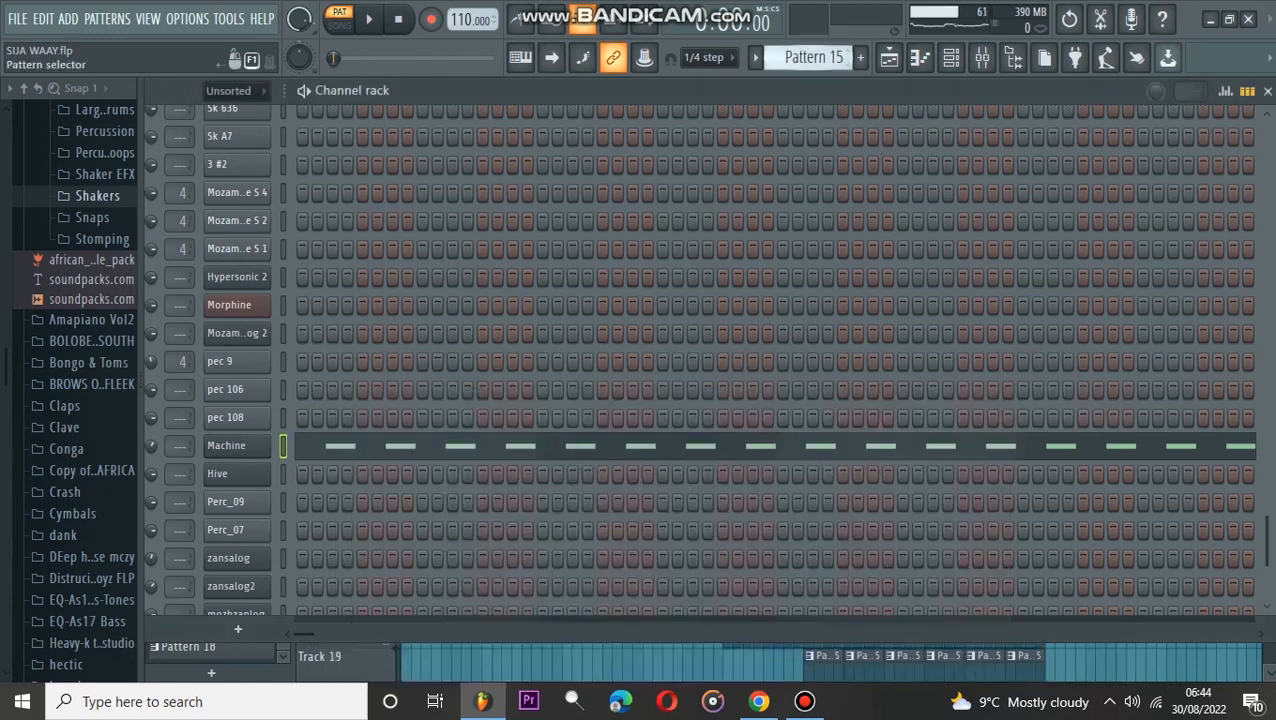
Step: View the Hive chord of Pattern 16 in the piano roll and close the roll
scroll(800, 57, "down", 1)
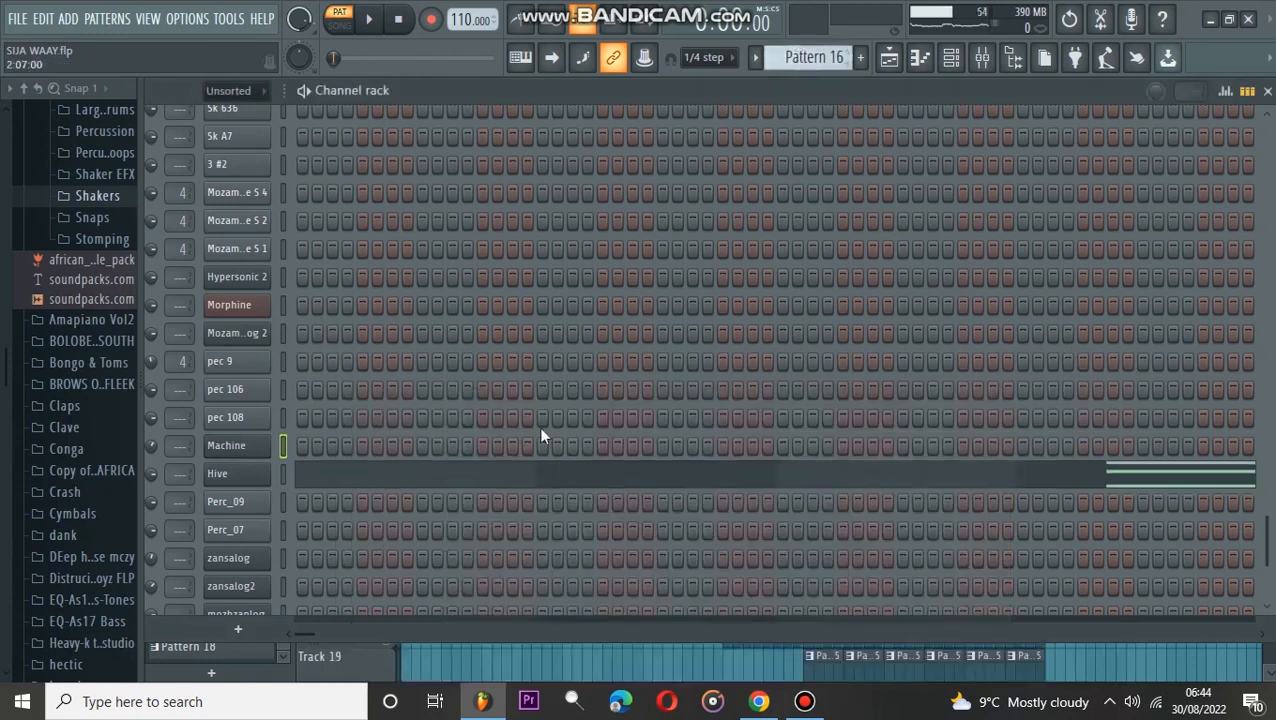
left_click(492, 484)
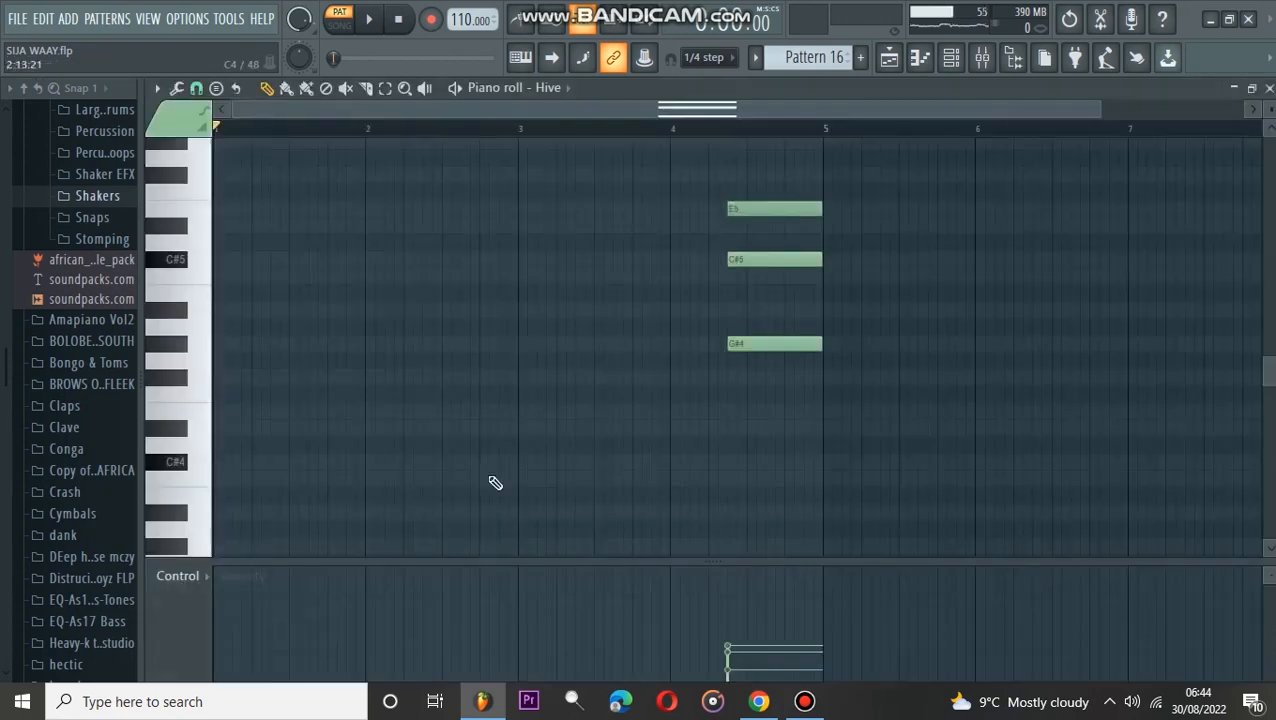
left_click(1268, 88)
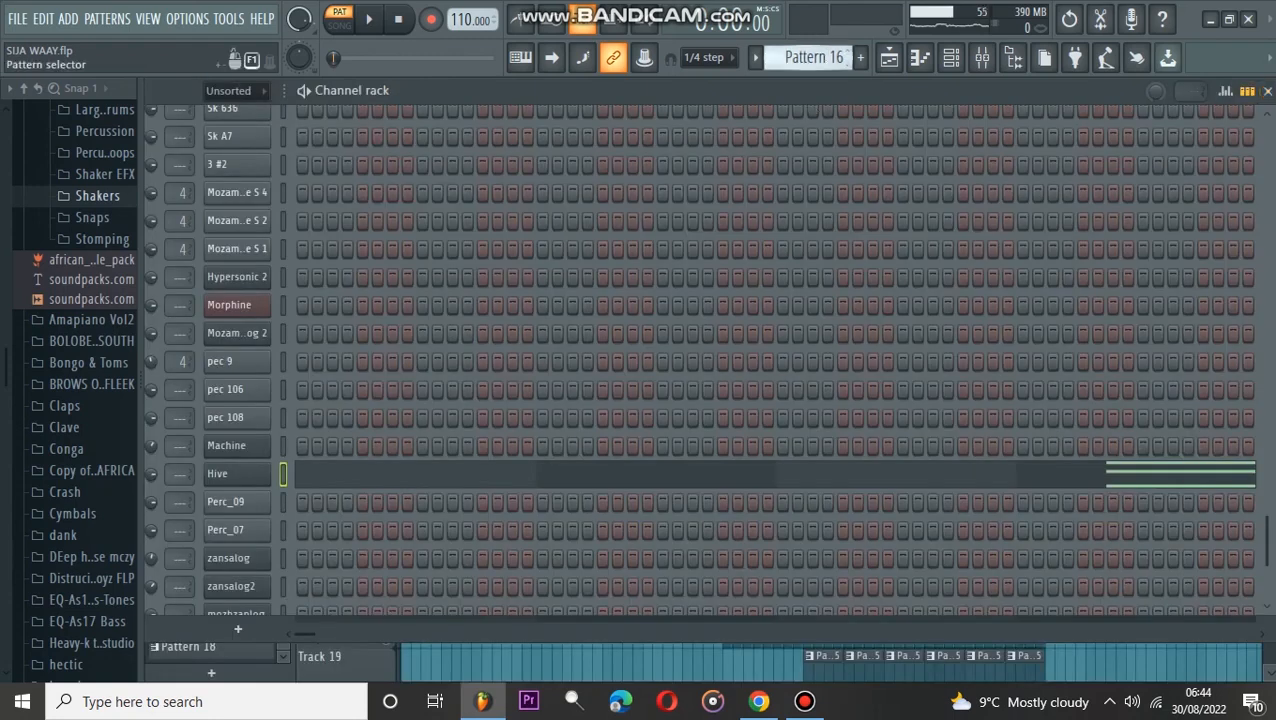
Step: Play the Hive notes of Pattern 17 in the piano roll, stop playback, and view the Hive instrument's preset before closing it
scroll(822, 57, "down", 1)
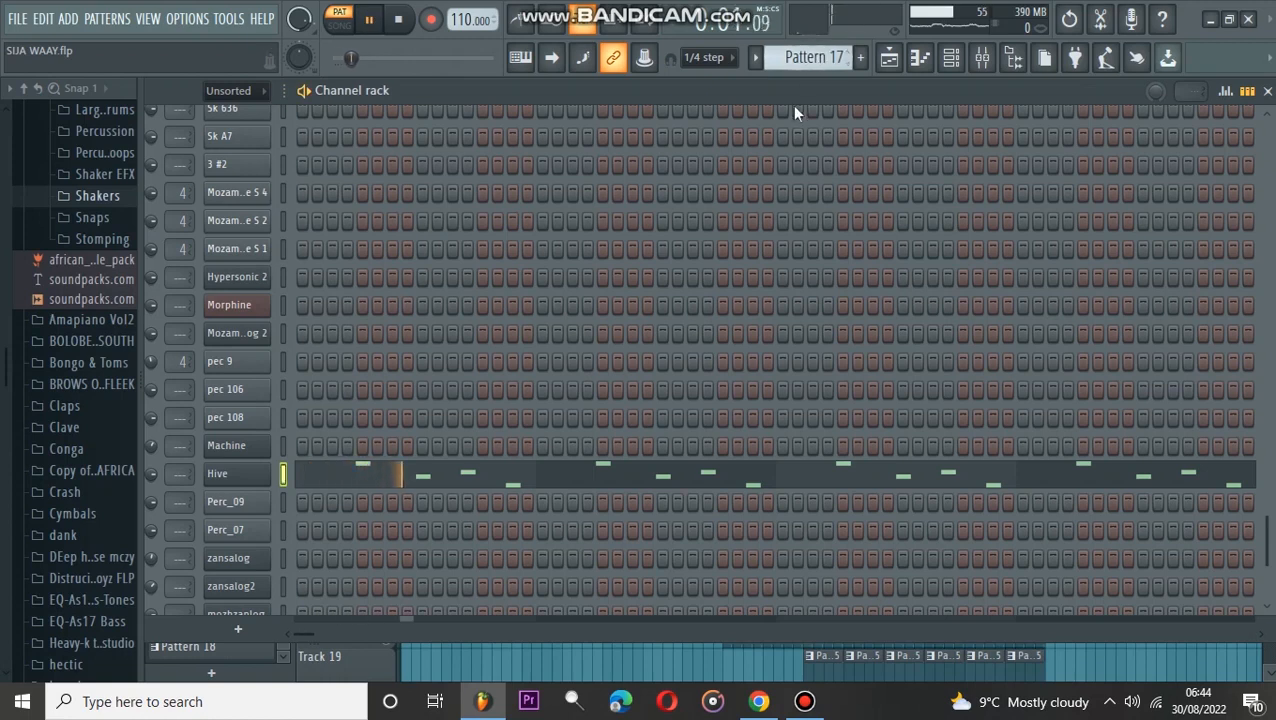
left_click(410, 487)
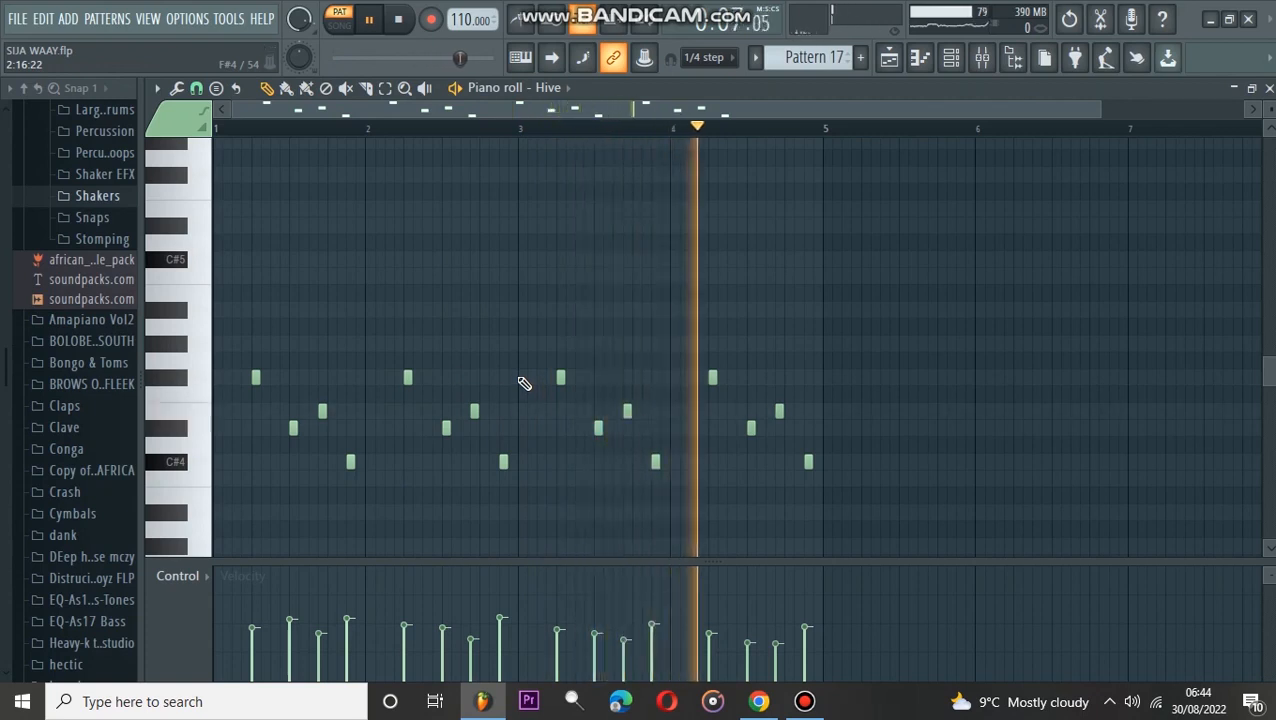
key("space")
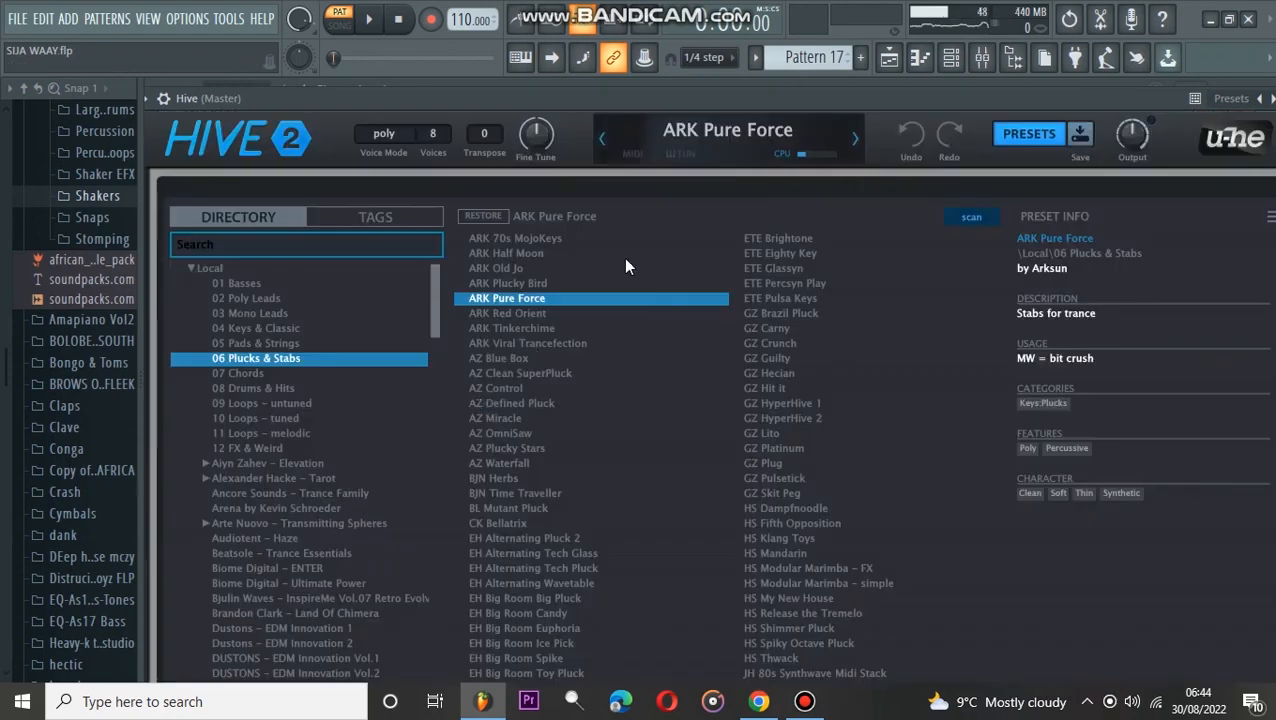
left_click_drag(1100, 97, 991, 101)
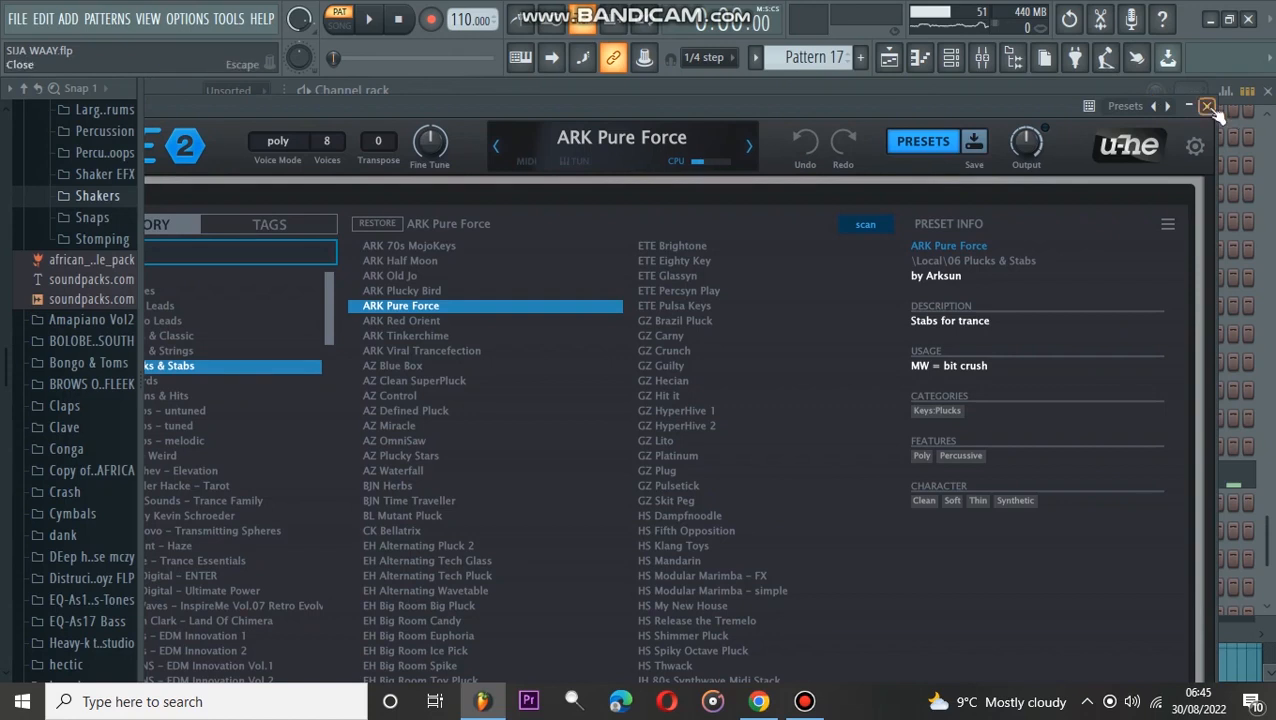
key("Escape")
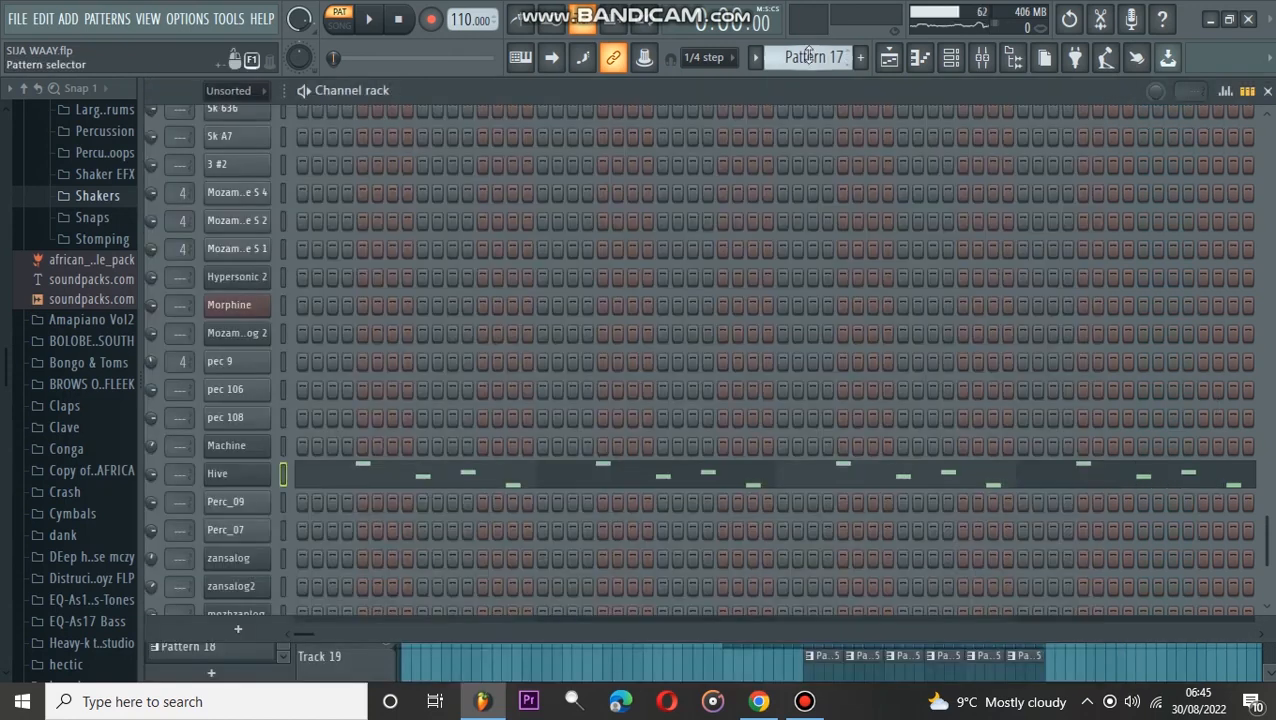
Step: Play Pattern 18 and route the Perc_09 and Perc_07 channels to mixer track 4, stopping playback when done
scroll(805, 58, "down", 1)
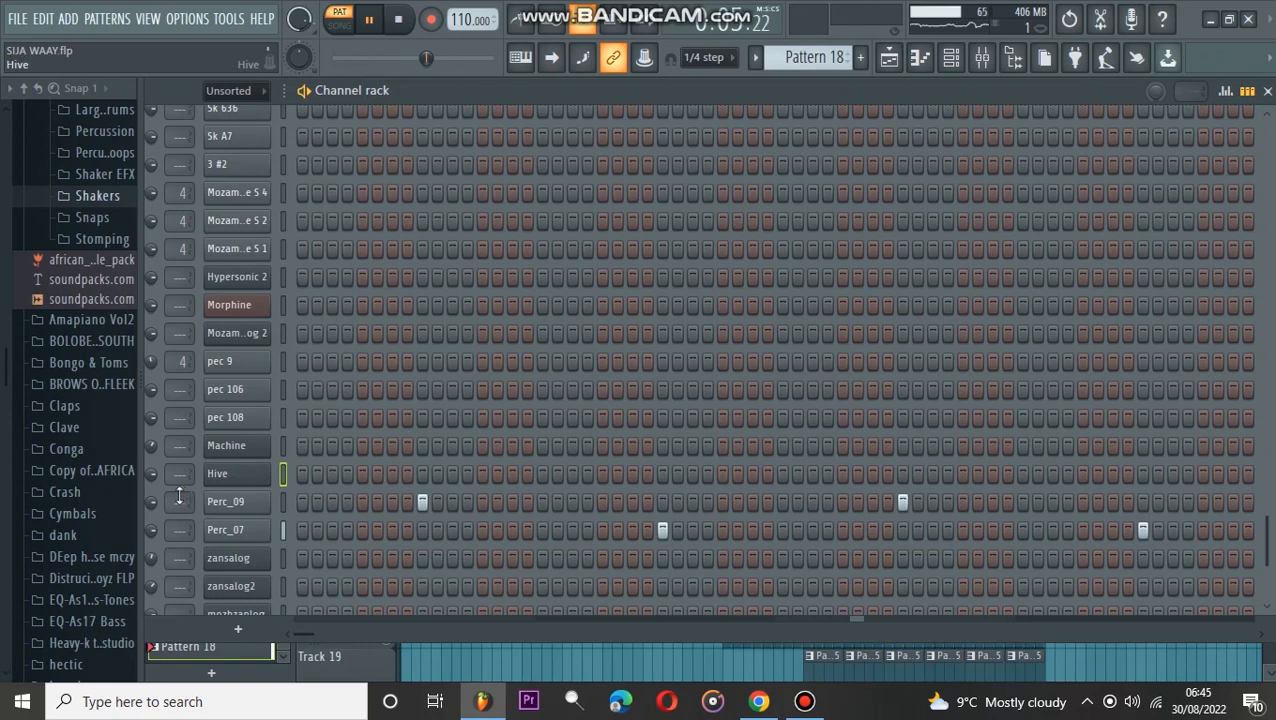
left_click_drag(175, 501, 175, 478)
left_click_drag(173, 530, 173, 527)
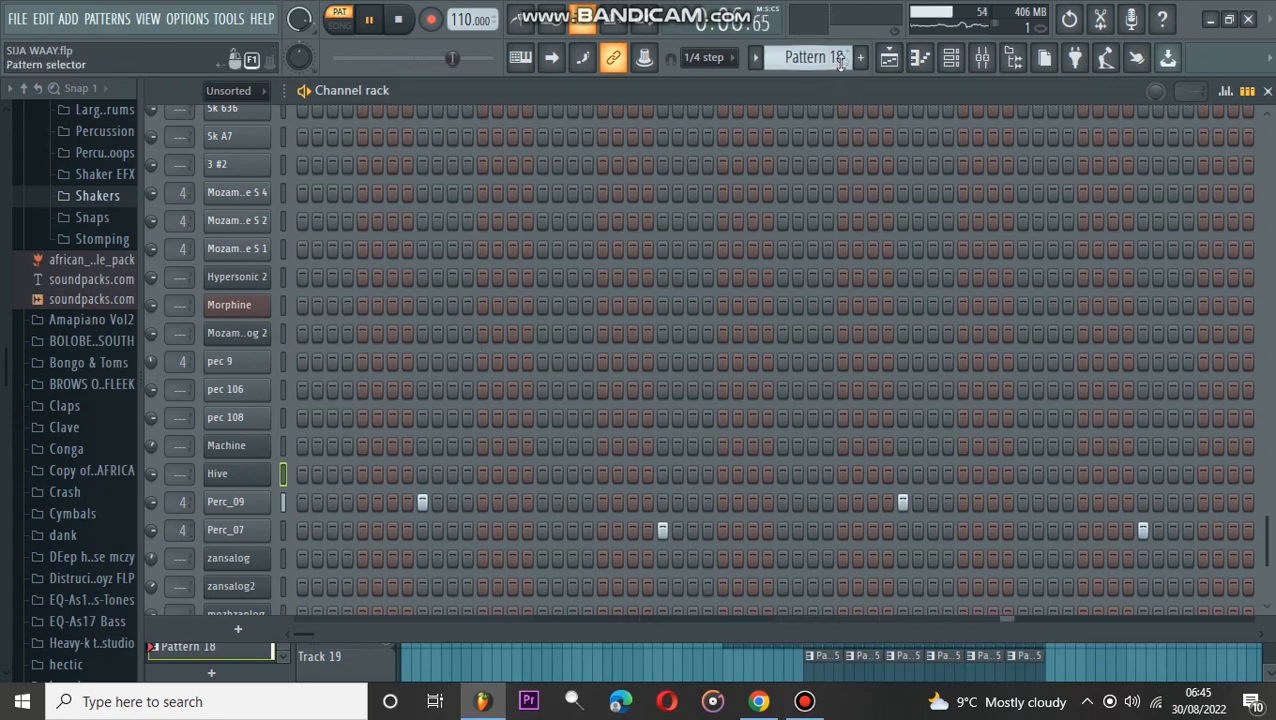
key("space")
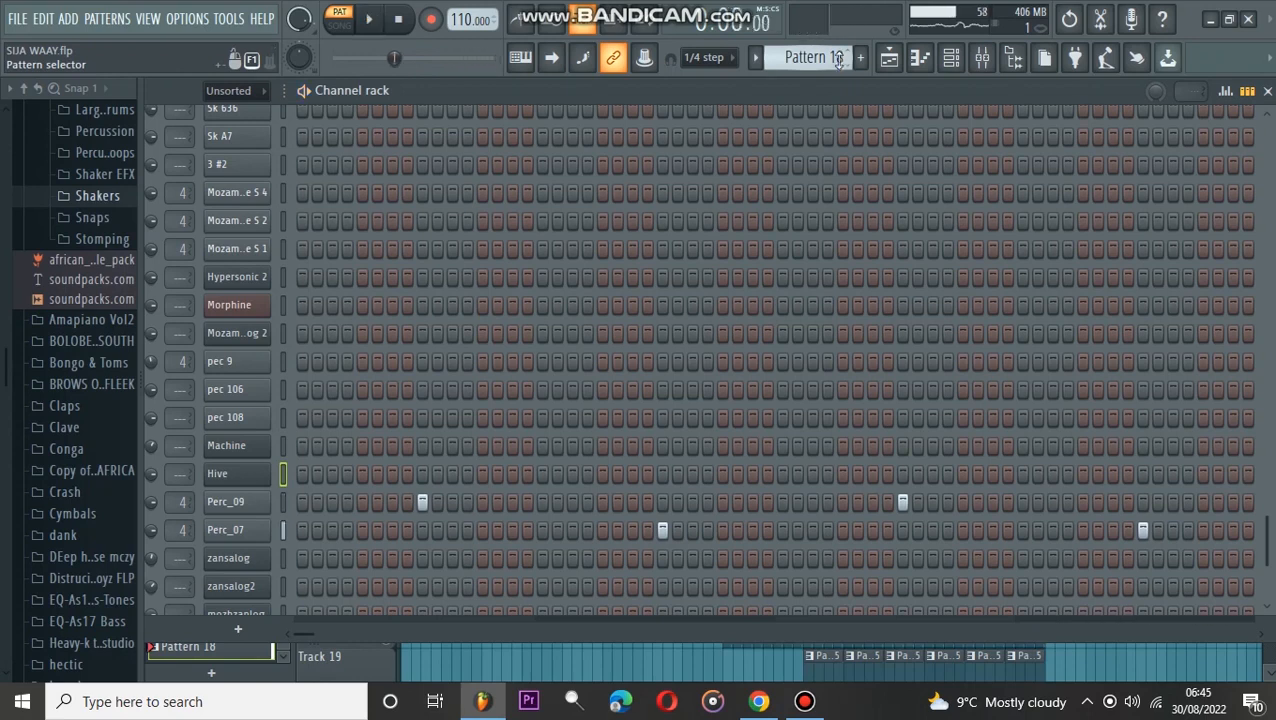
Step: Switch to Pattern 19 and delete the first Pattern 10 clip, around bar 16, from Track 9 in the playlist
scroll(811, 56, "down", 1)
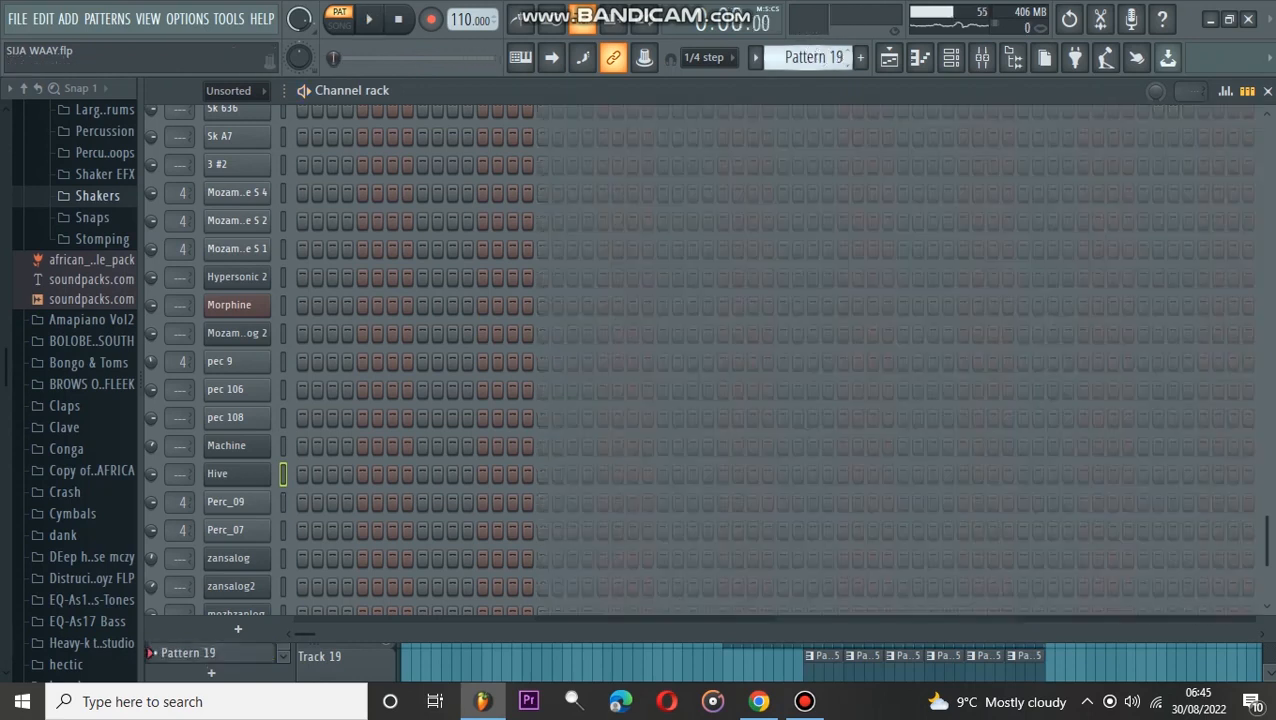
scroll(592, 279, "down", 1)
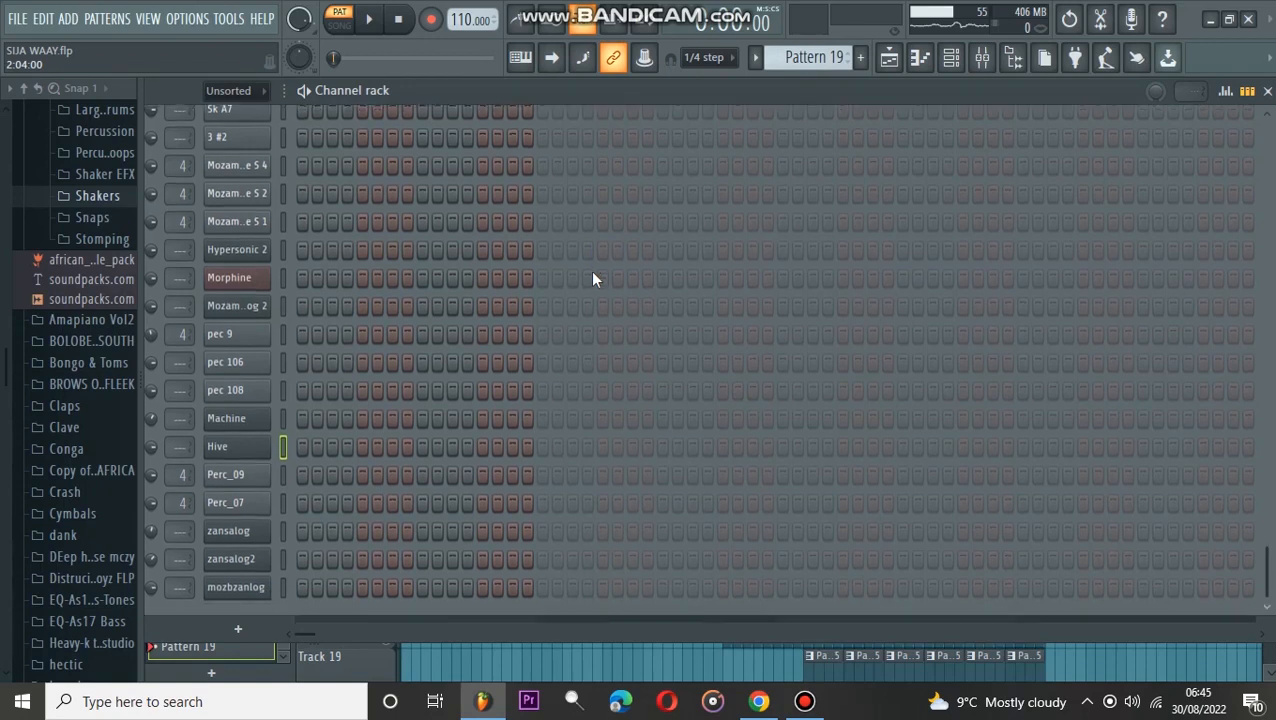
left_click(888, 57)
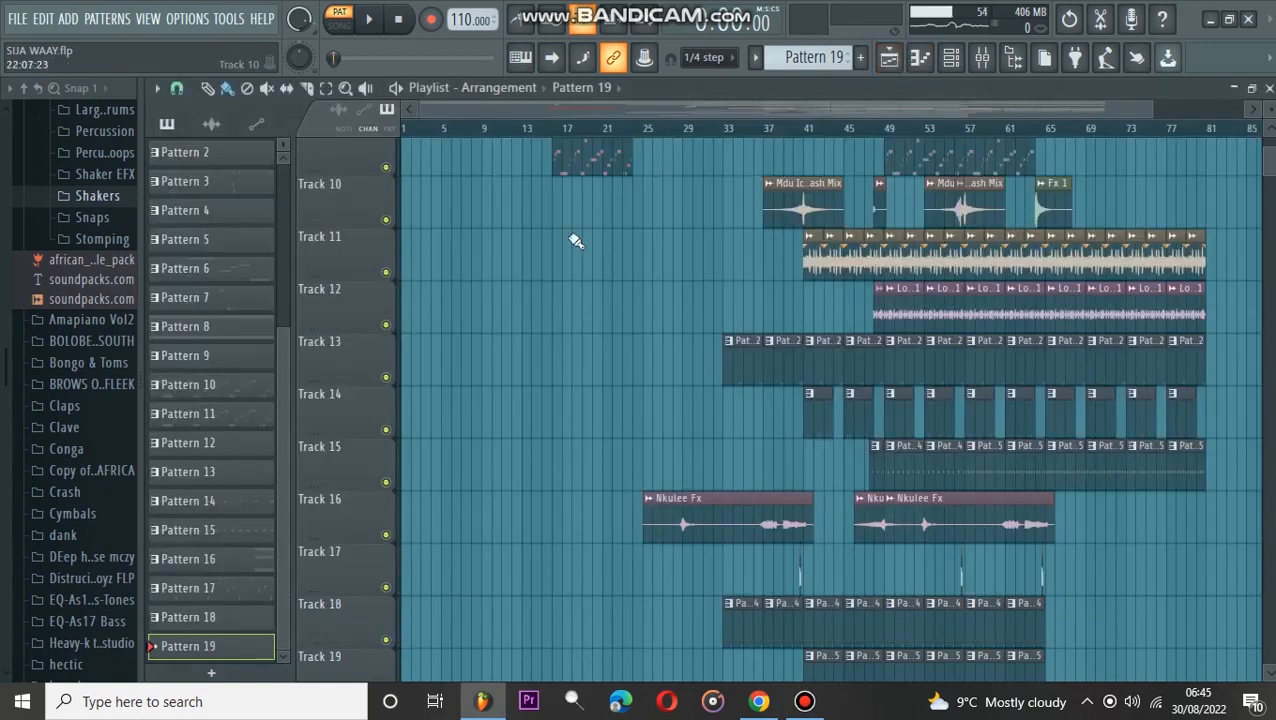
scroll(576, 243, "up", 7)
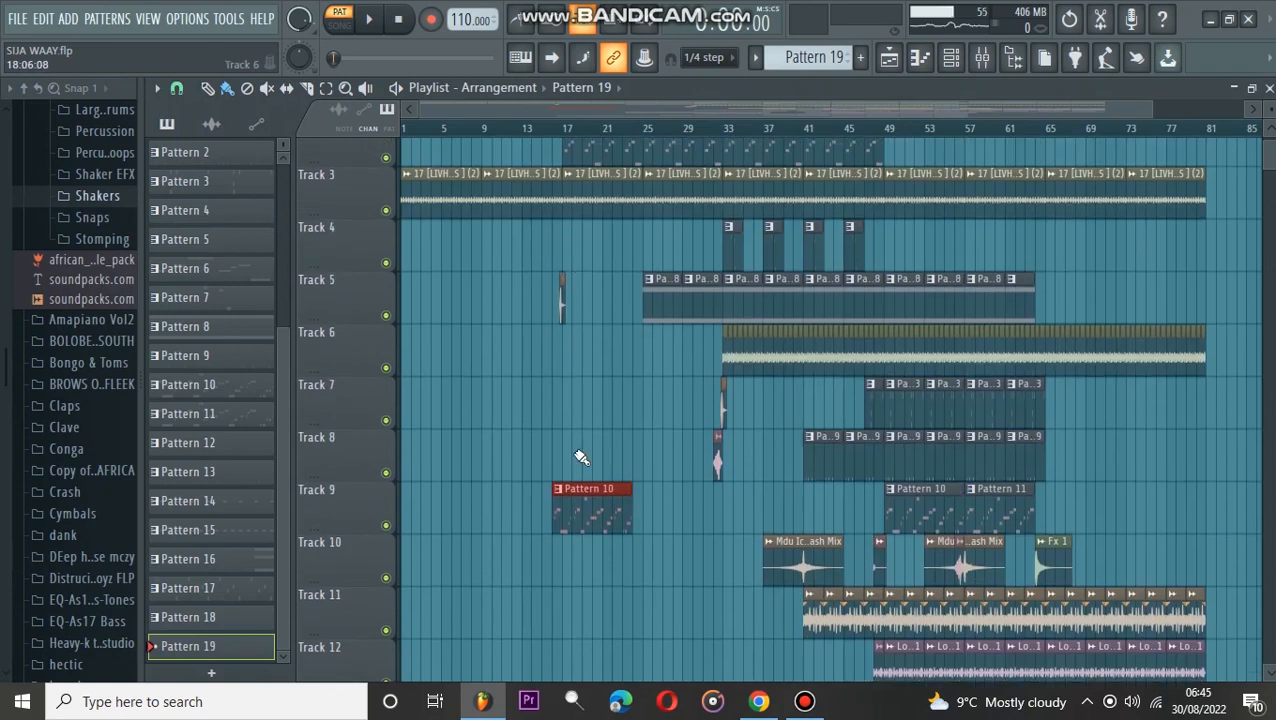
right_click(600, 520)
scroll(607, 527, "up", 2)
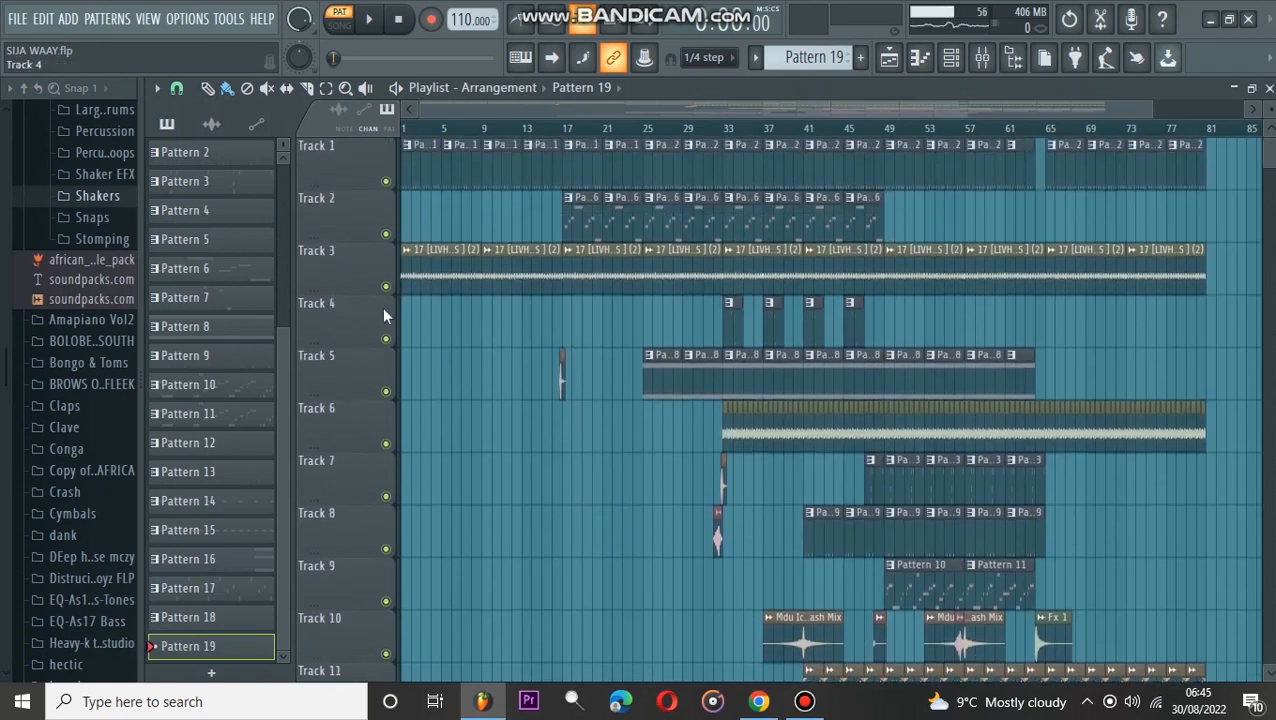
Step: Solo Track 3 and play its shaker loop in song mode, muting the track and stopping playback when done
right_click(387, 287)
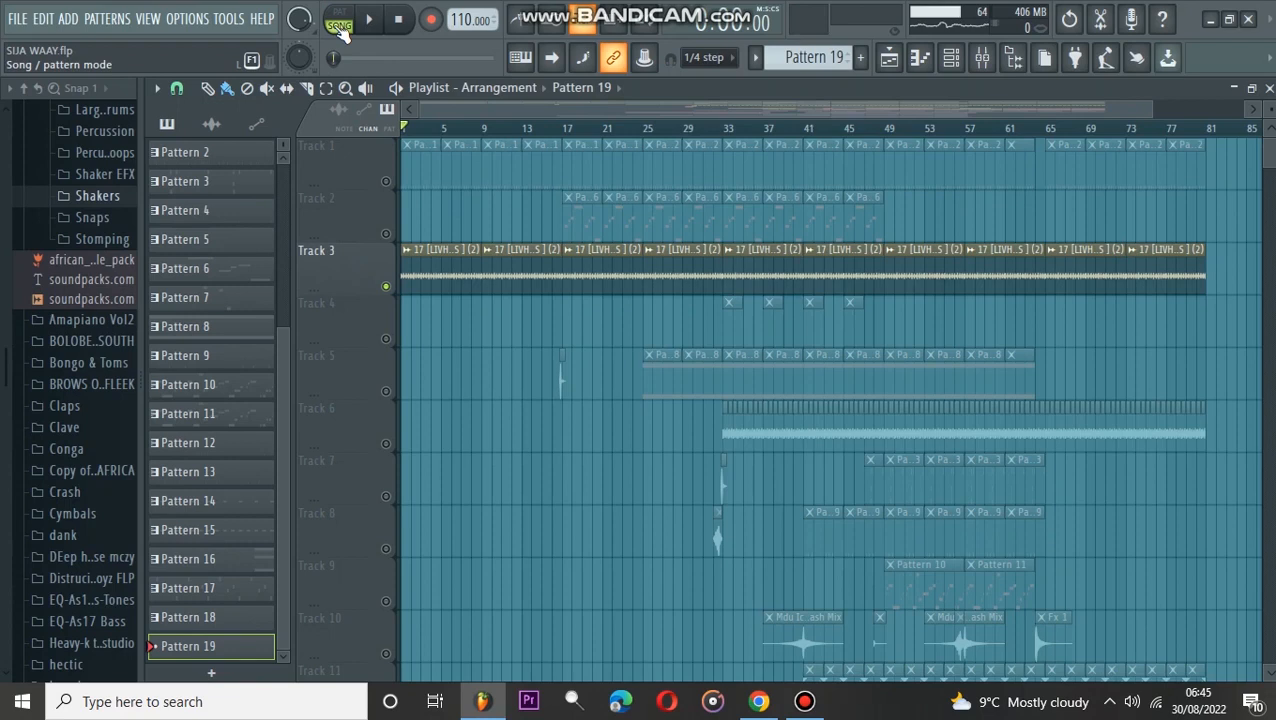
key("space")
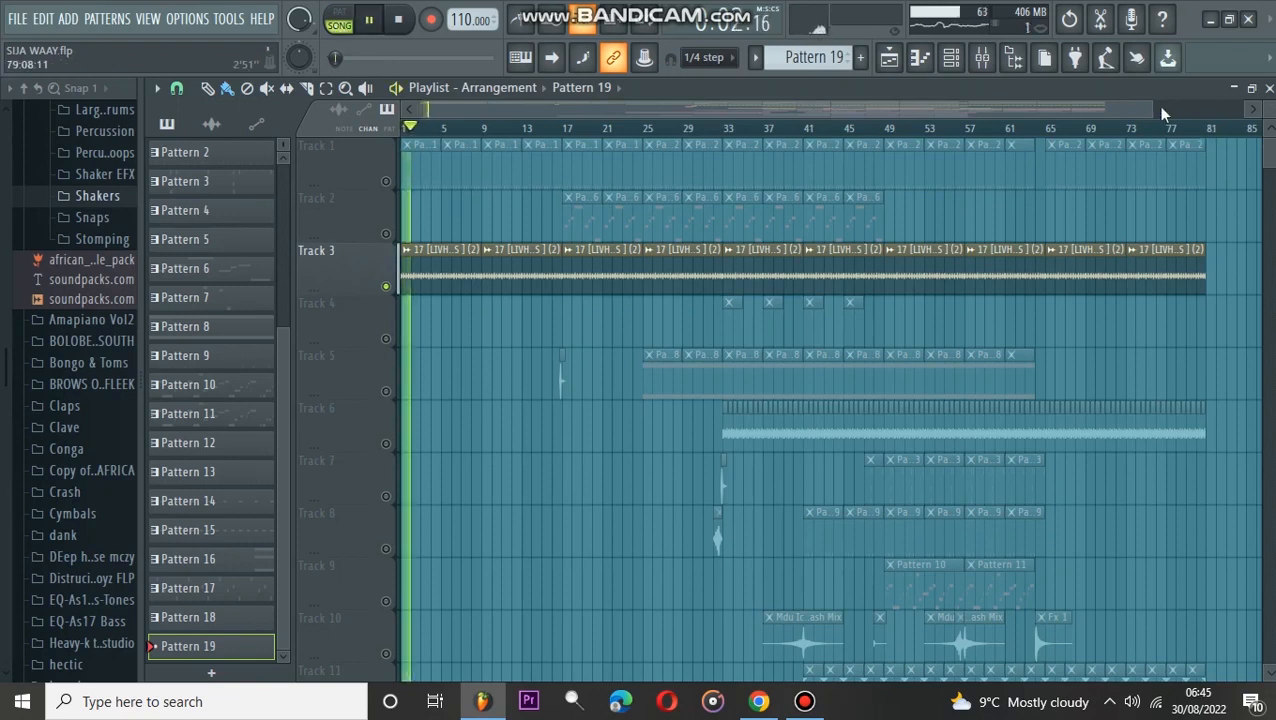
left_click_drag(1152, 110, 860, 139)
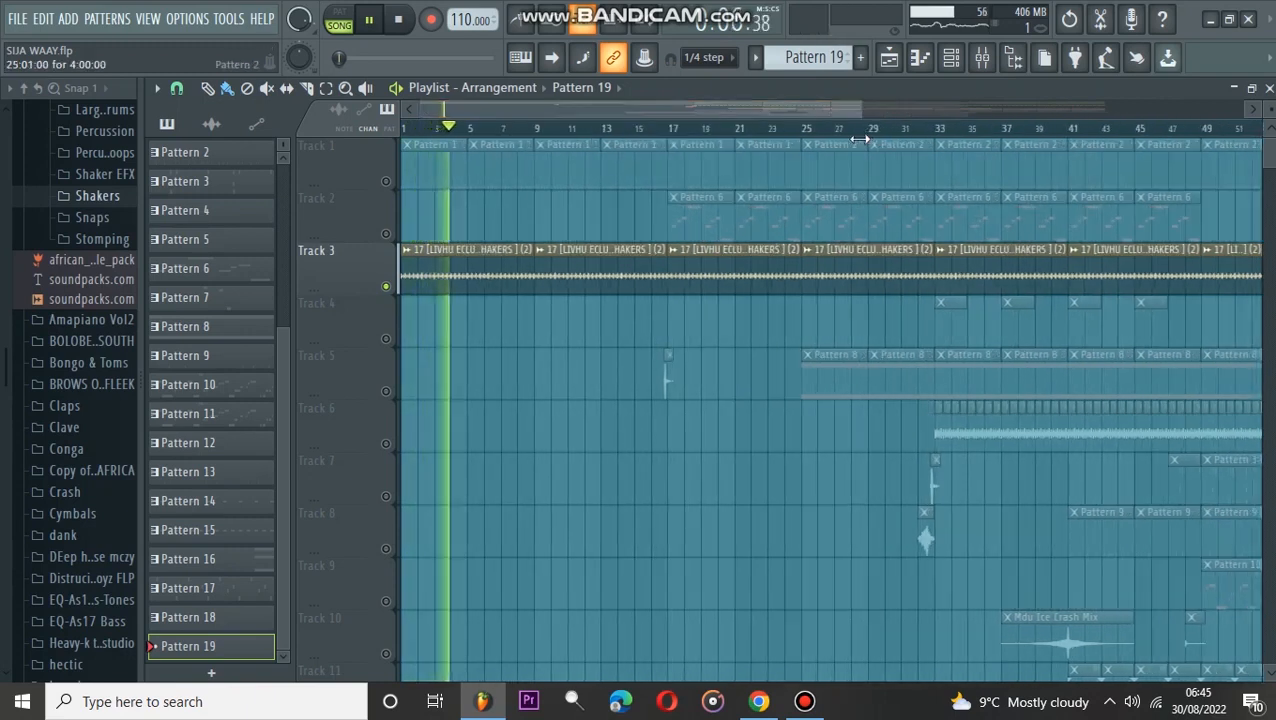
left_click(386, 287)
key("space")
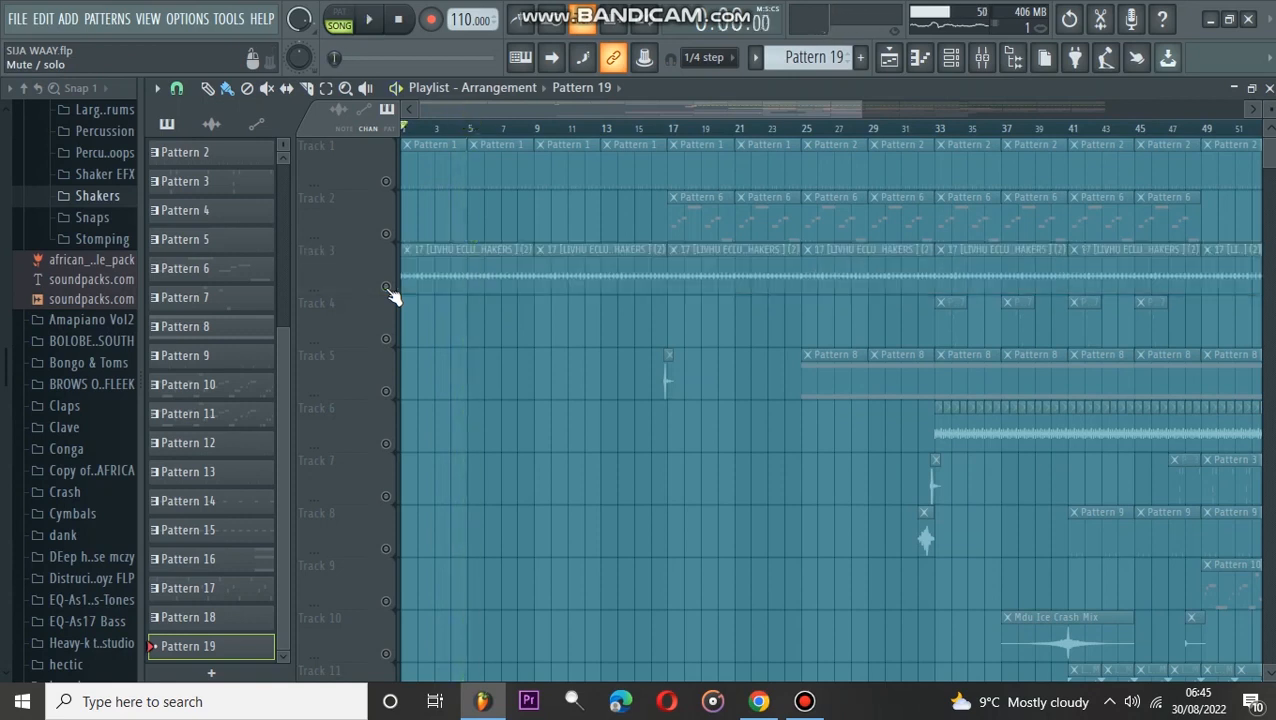
Step: List the project's audio clips, unmute Track 5 and preview its Royal FX clip near bar 17
left_click(213, 126)
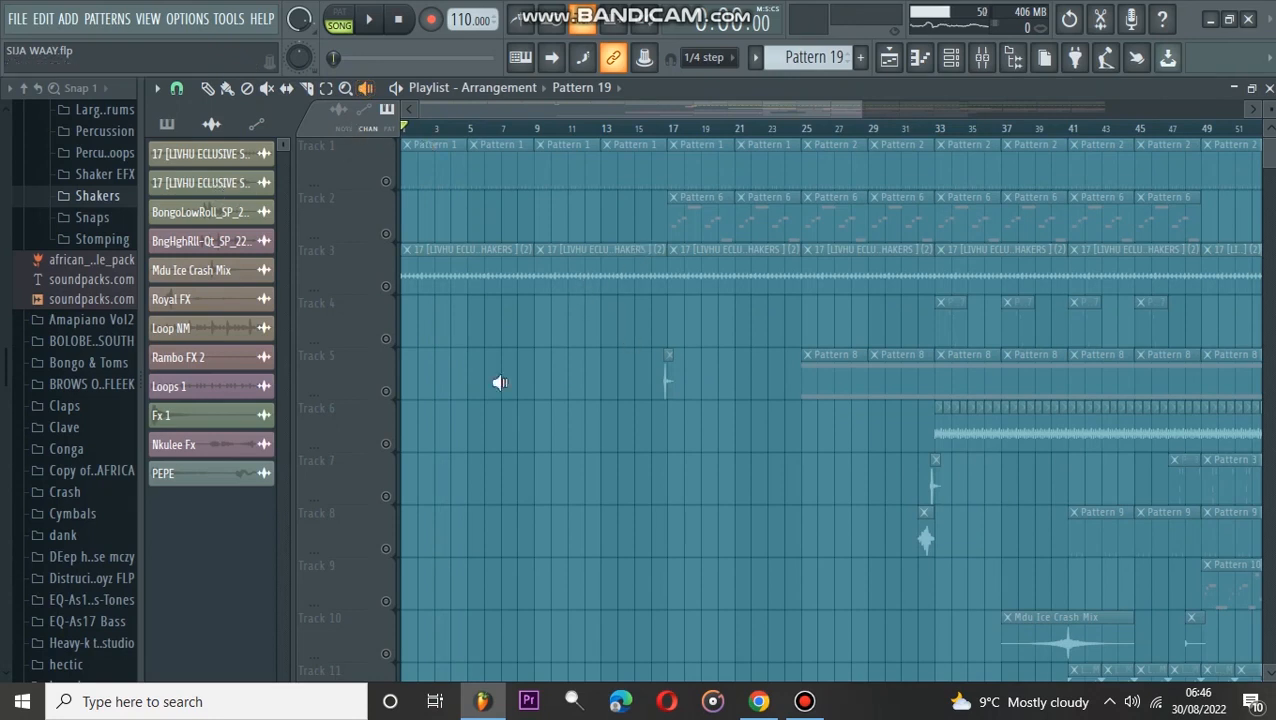
left_click(386, 391)
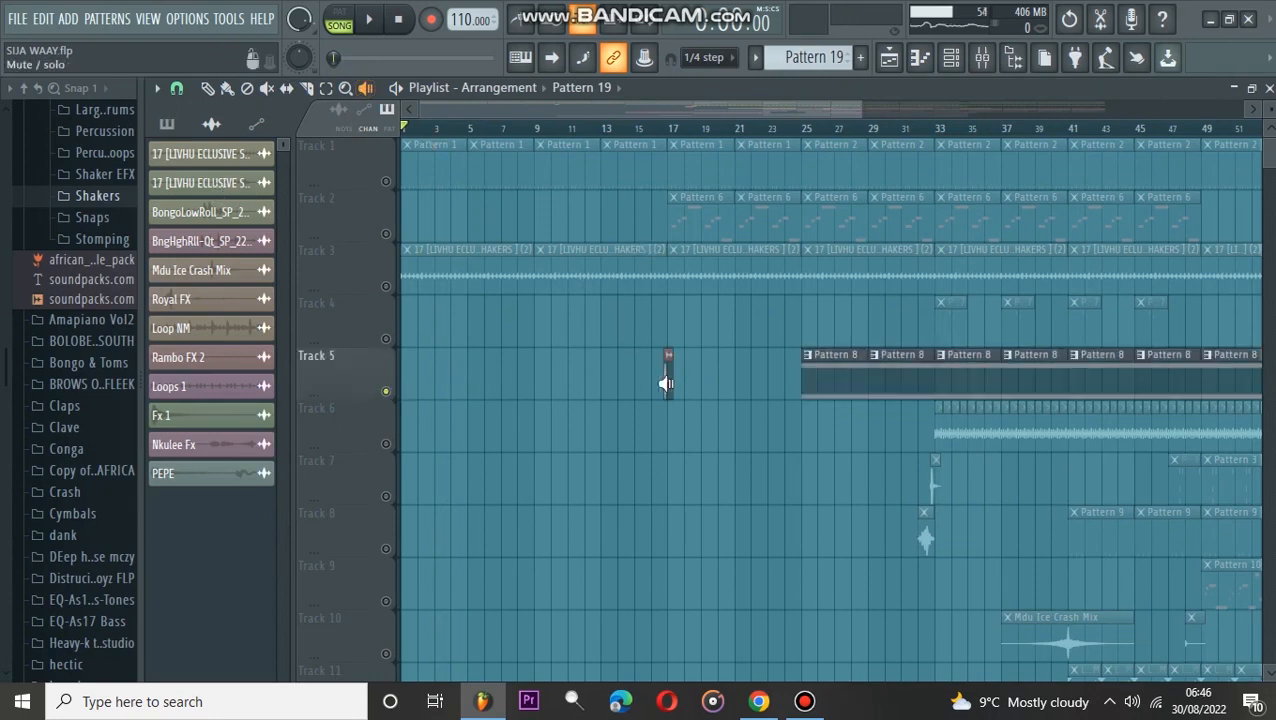
left_click_drag(666, 383, 669, 383)
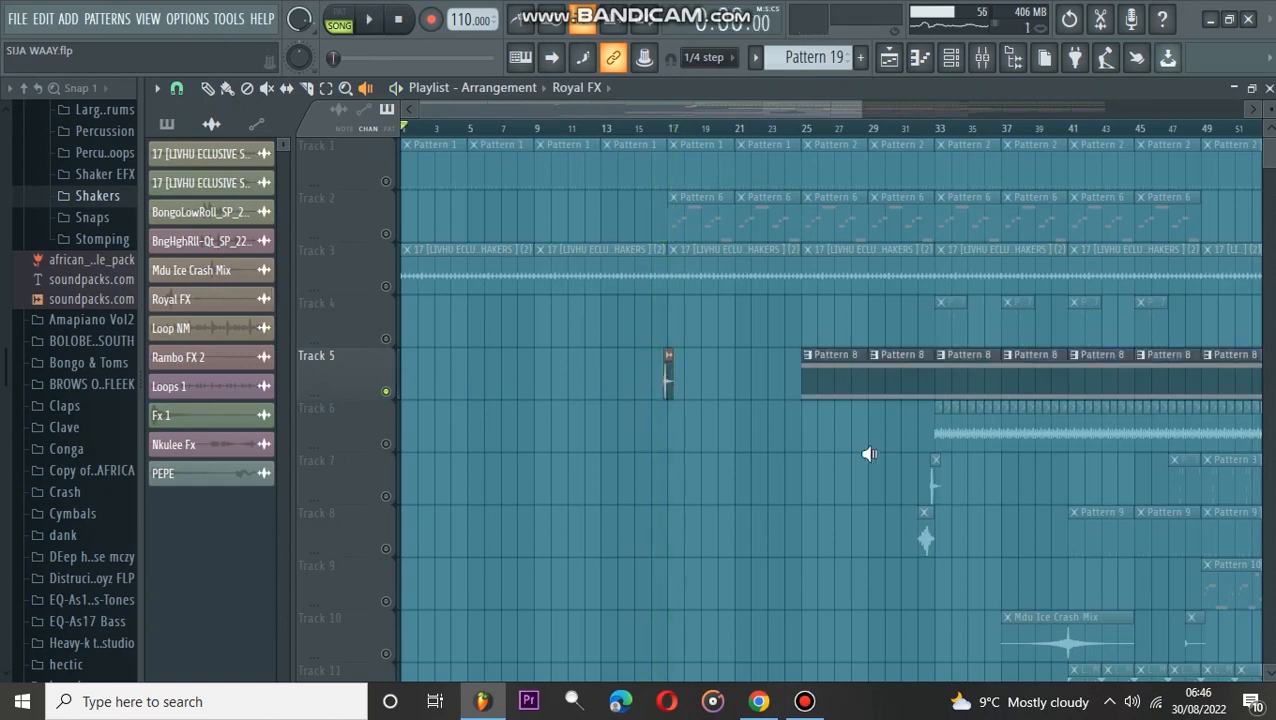
Step: Unmute all playlist tracks and preview the BngHghRll-Qt_SP_223_01 clip on Track 8 near bar 32
left_click(927, 545)
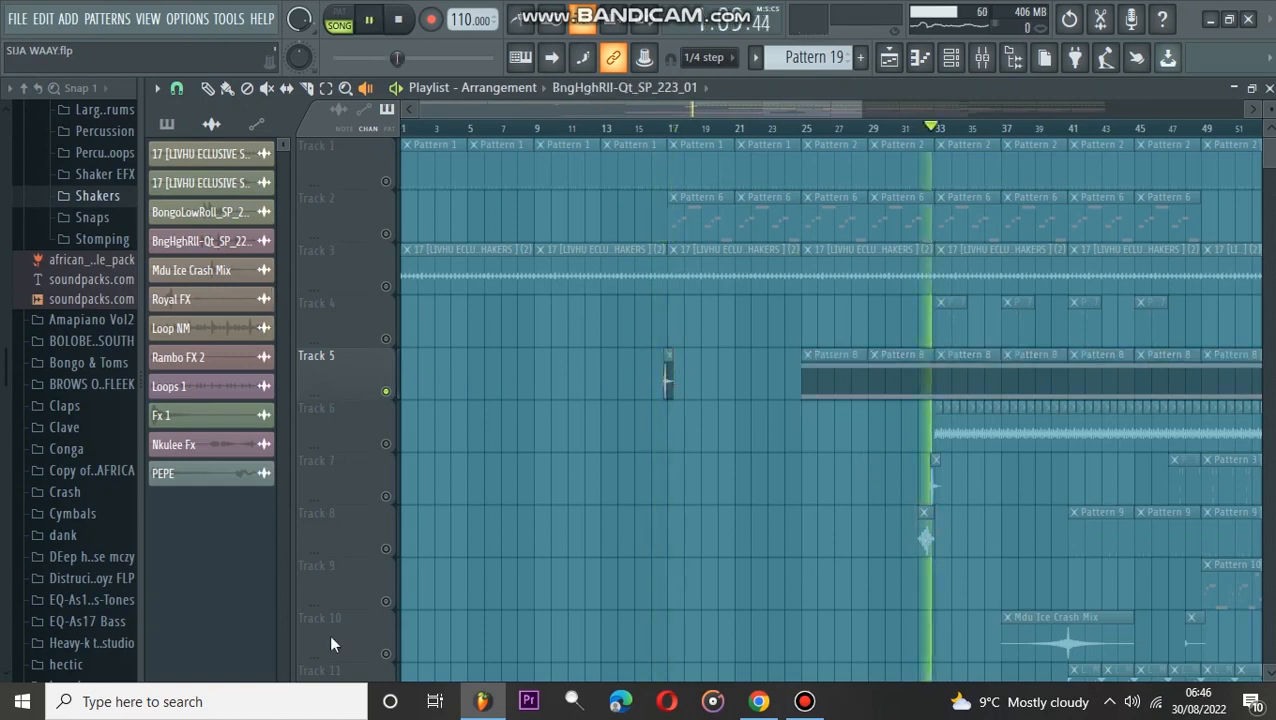
left_click(387, 550)
left_click(388, 550)
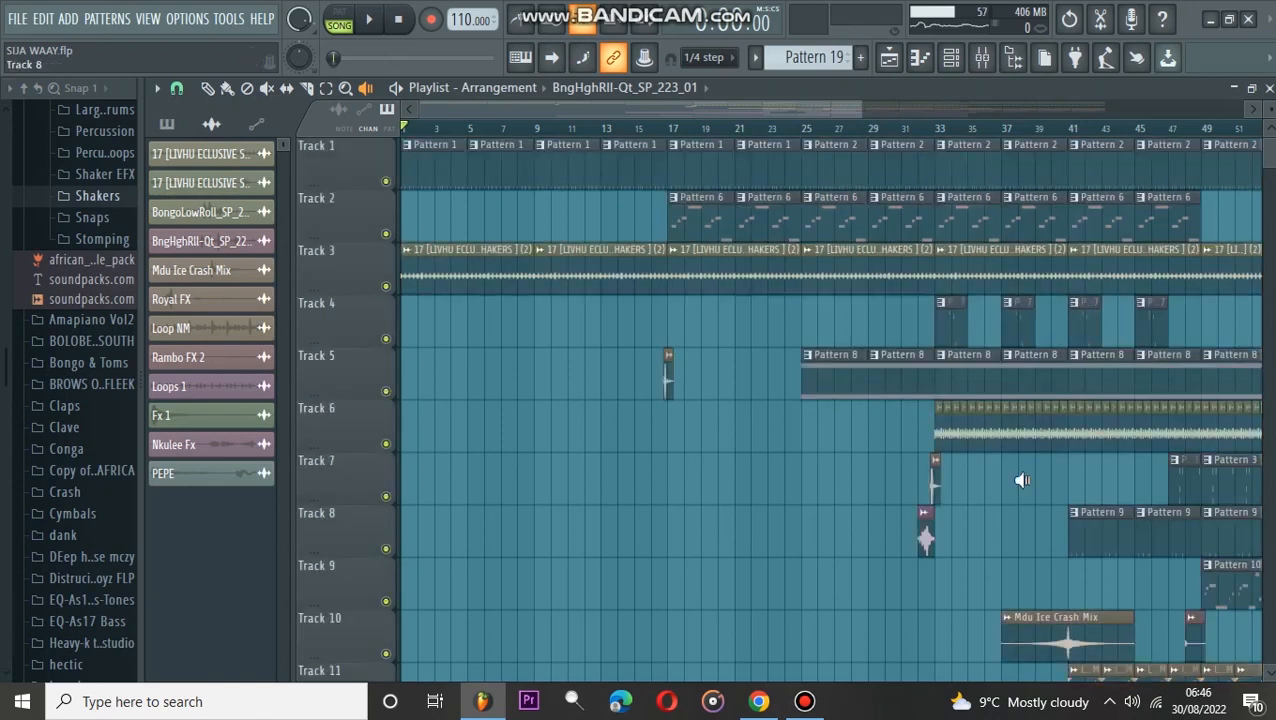
left_click(927, 535)
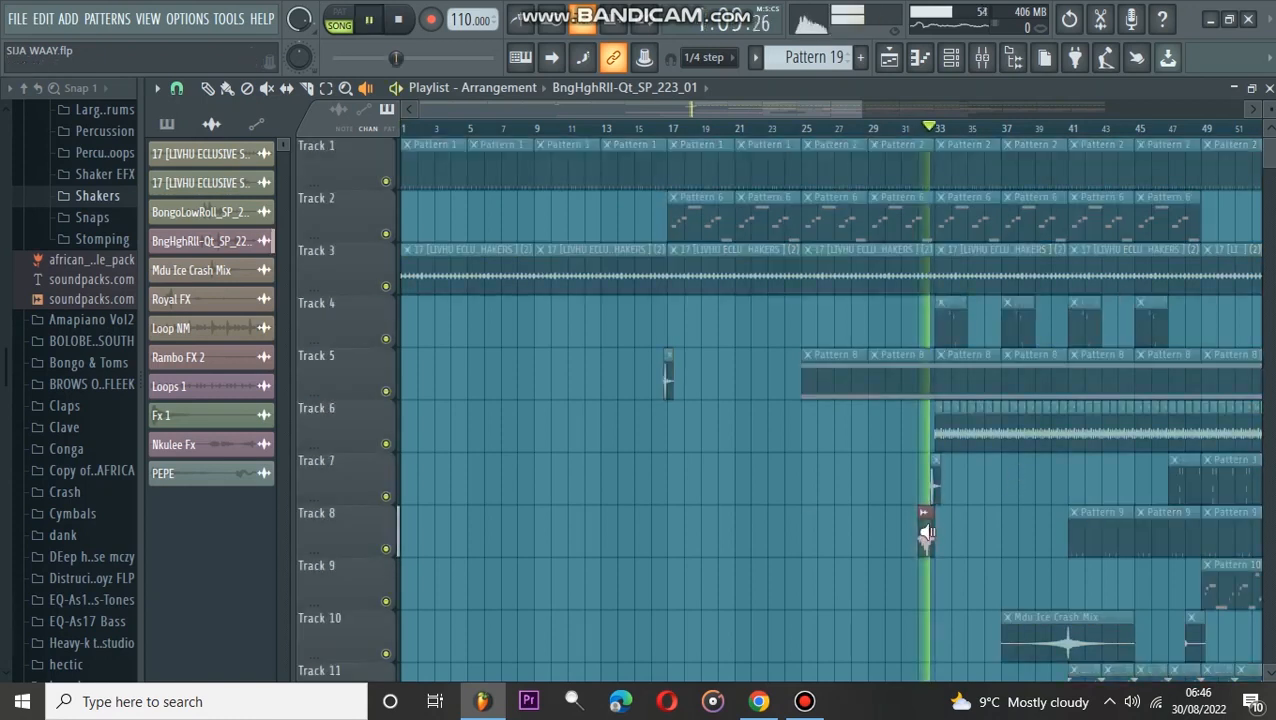
left_click(921, 537)
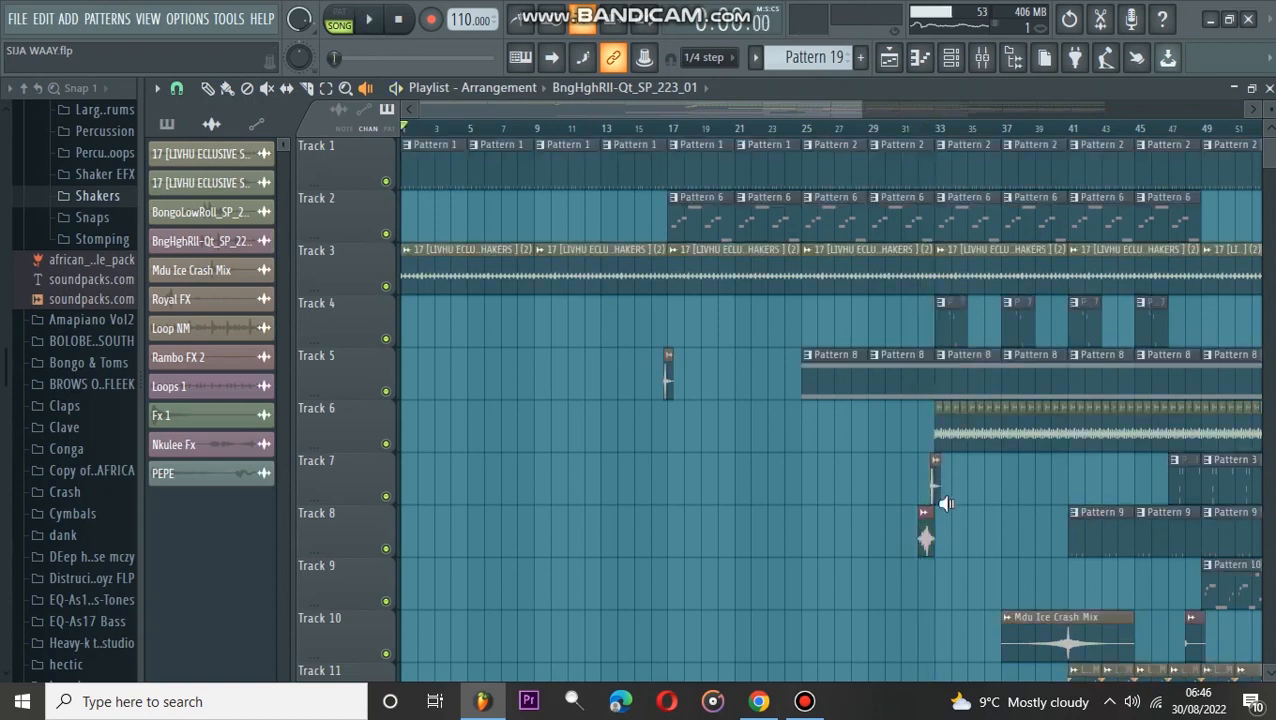
Step: Preview the Mdu Ice Crash Mix clip and the Rambo FX 2 clip on Track 10, stopping playback after each
left_click(1001, 648)
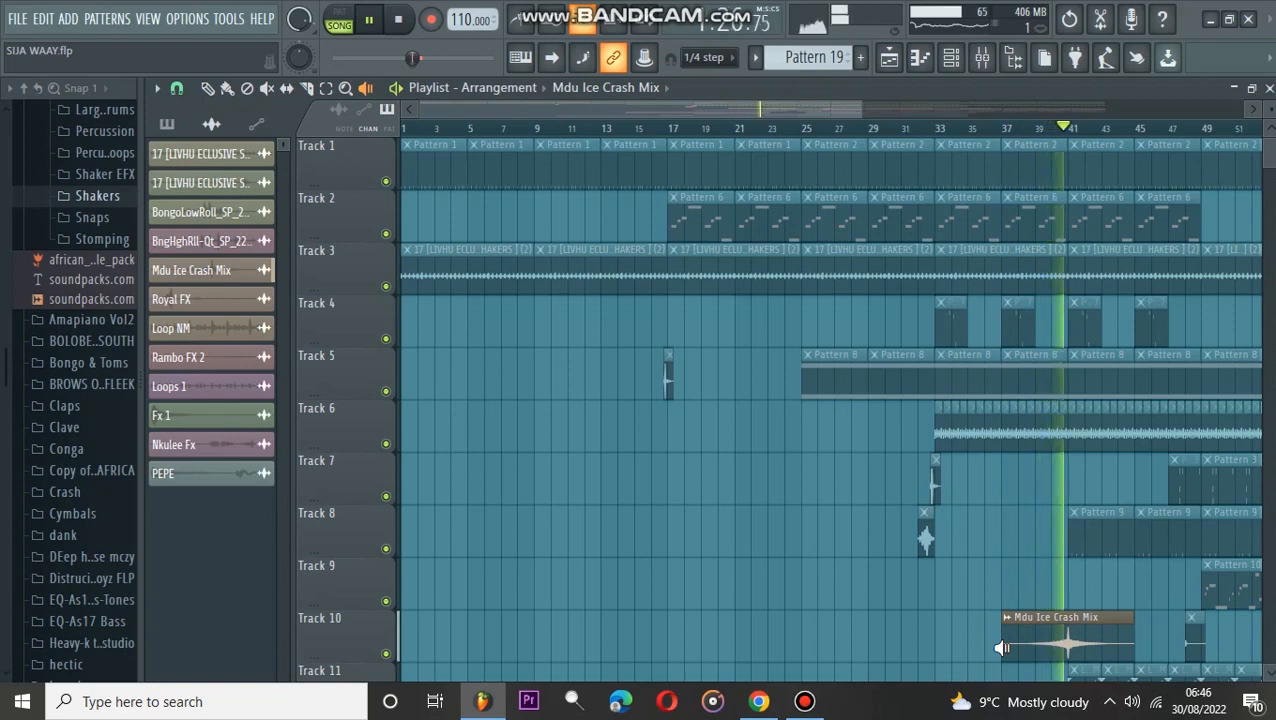
key("space")
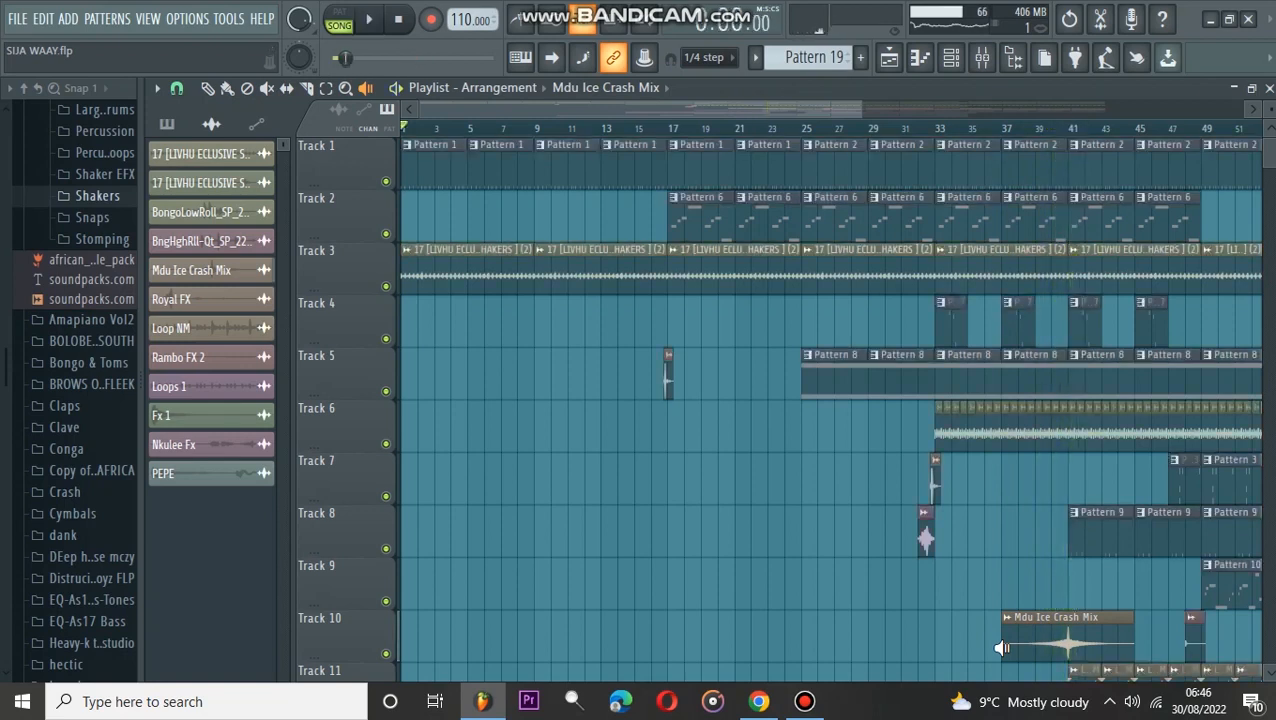
scroll(1240, 560, "down", 5)
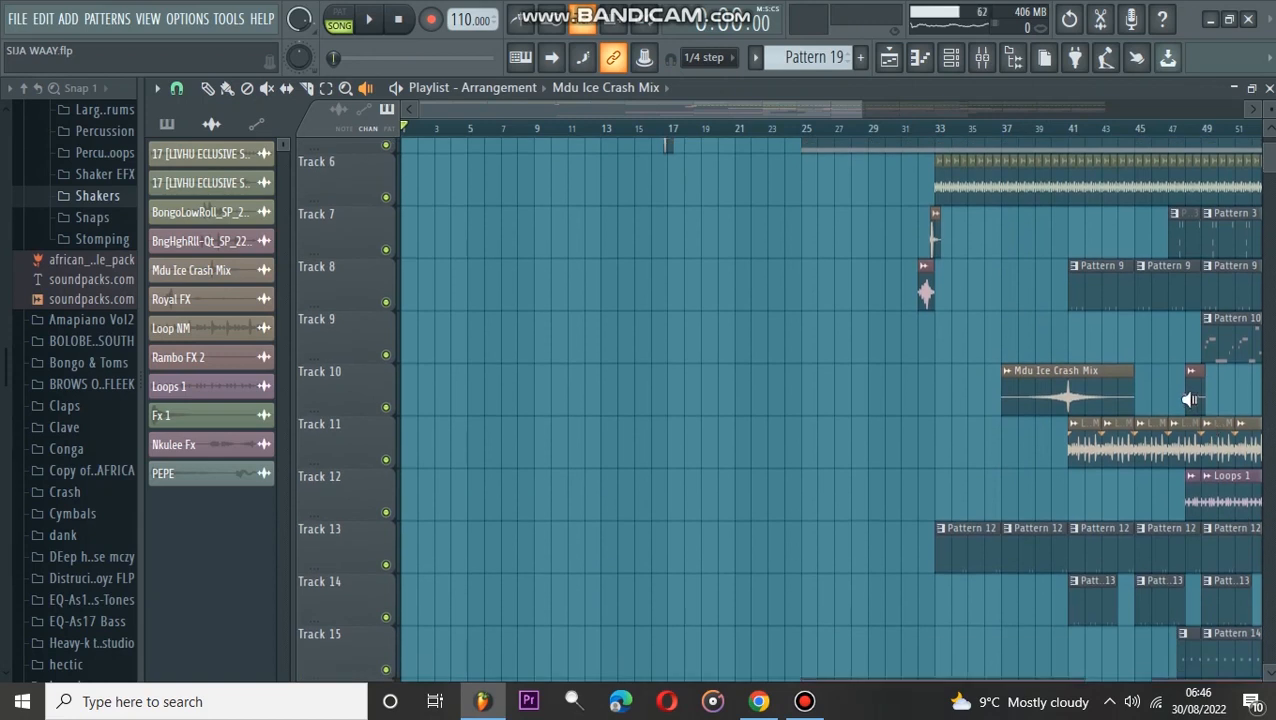
left_click(1189, 399)
left_click(1184, 397)
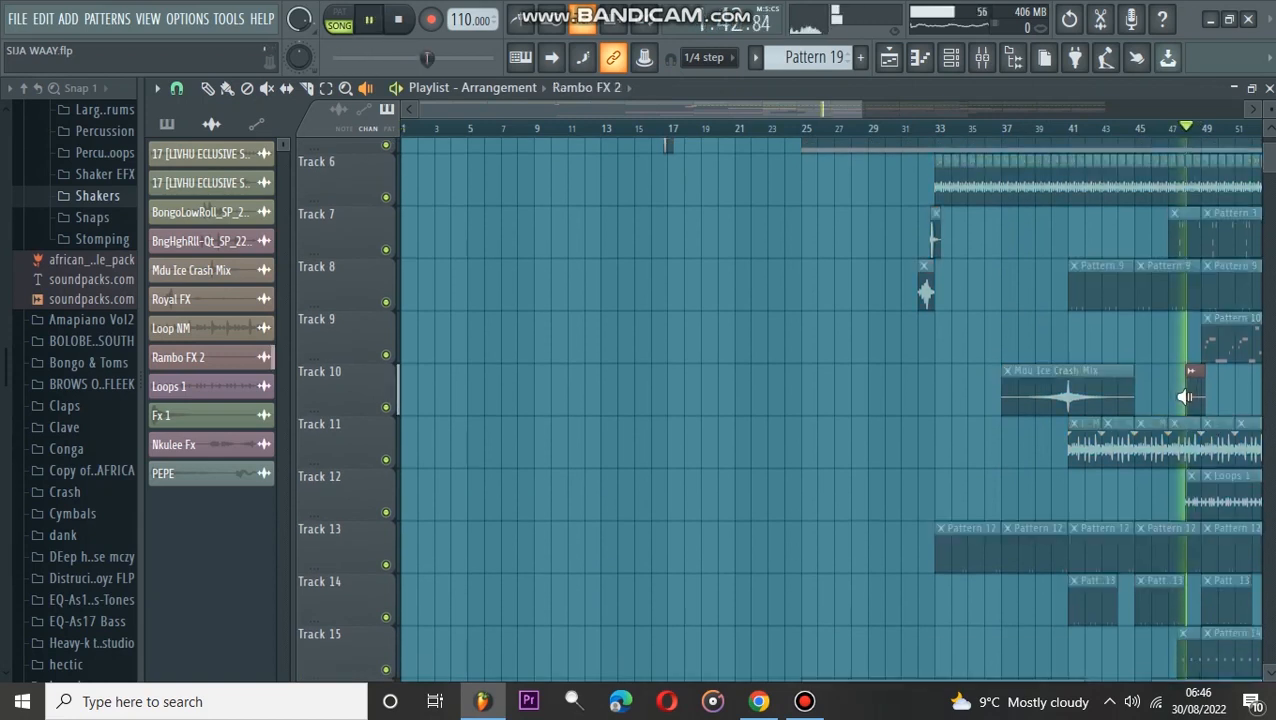
Step: Preview the shaker loop on Track 6, Loop NM on Track 11 and Loops 1 on Track 12 from their starts
left_click(936, 182)
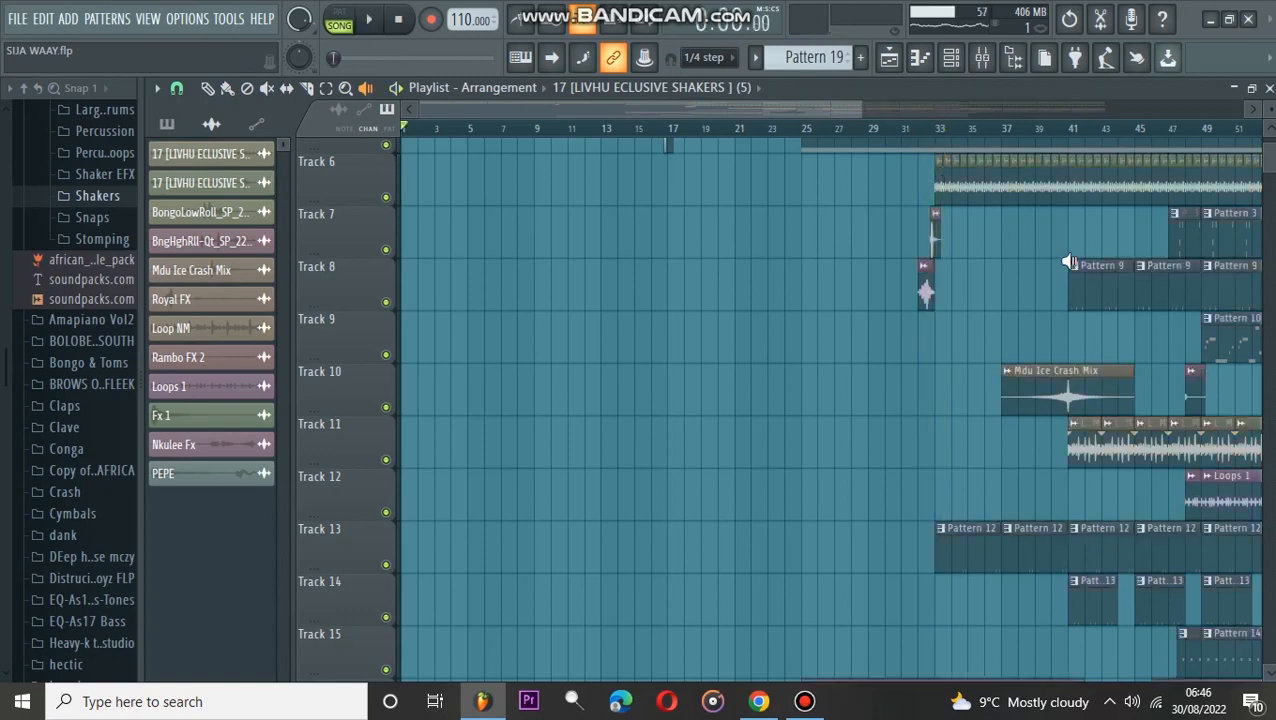
scroll(1068, 262, "down", 2)
left_click(1068, 340)
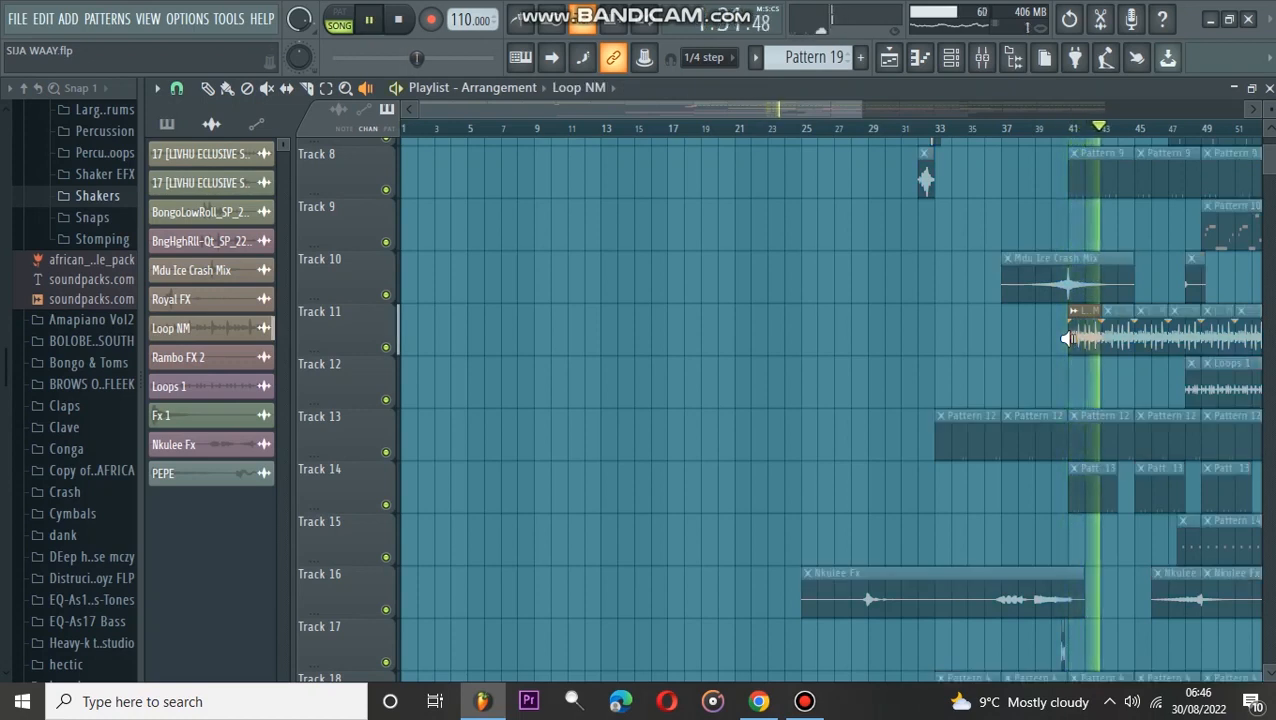
left_click(1191, 395)
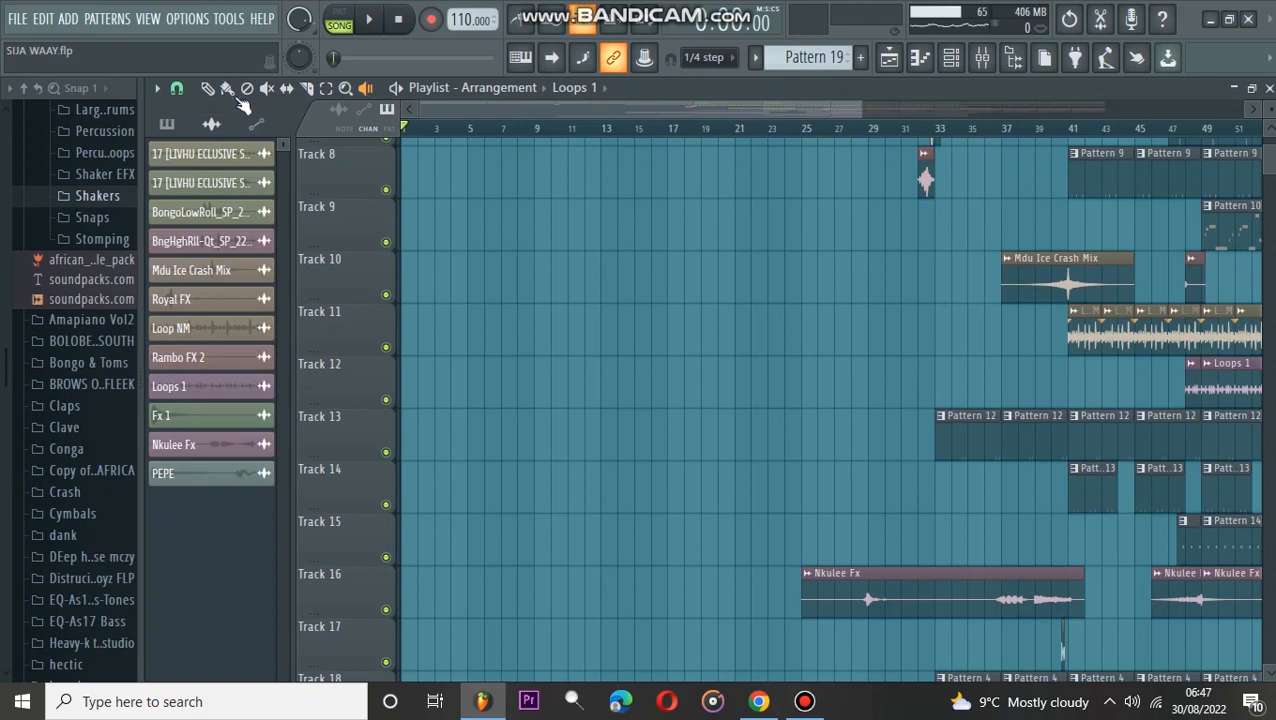
Step: Route the Loops 1 audio clip to mixer track 5 and load Fruity Parametric EQ 2 in its first effect slot
double_click(1205, 388)
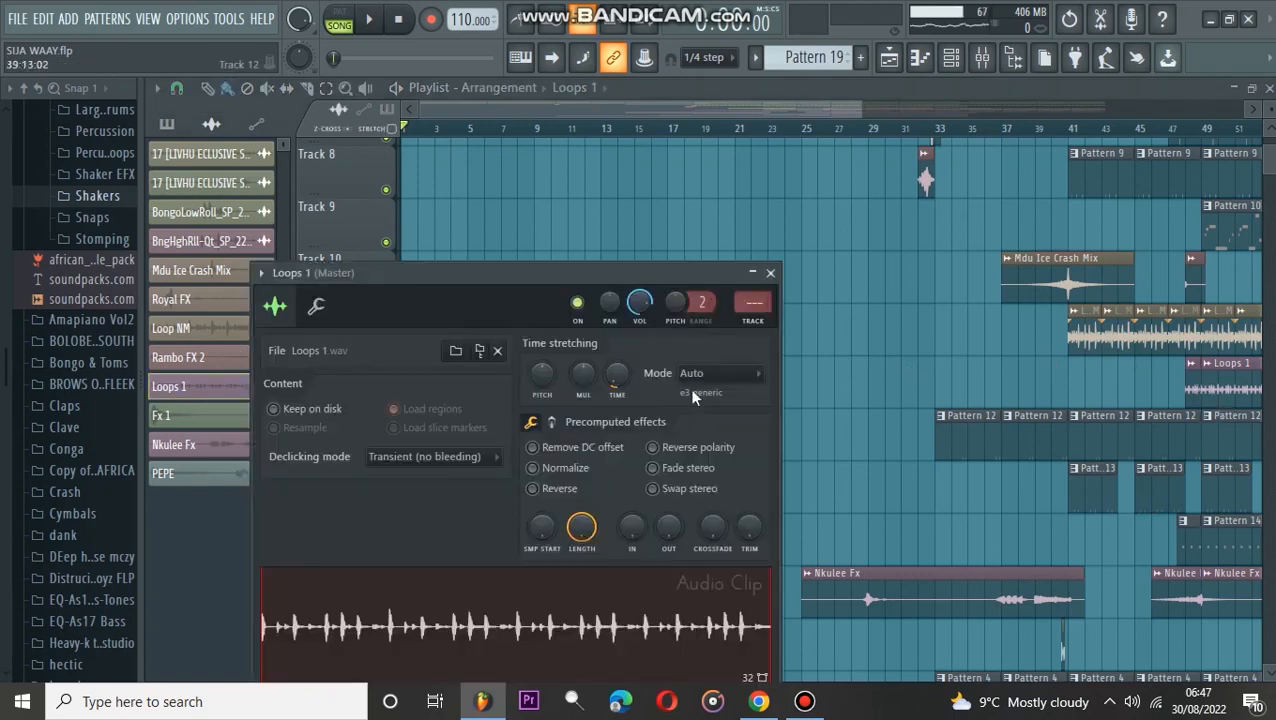
left_click(722, 322)
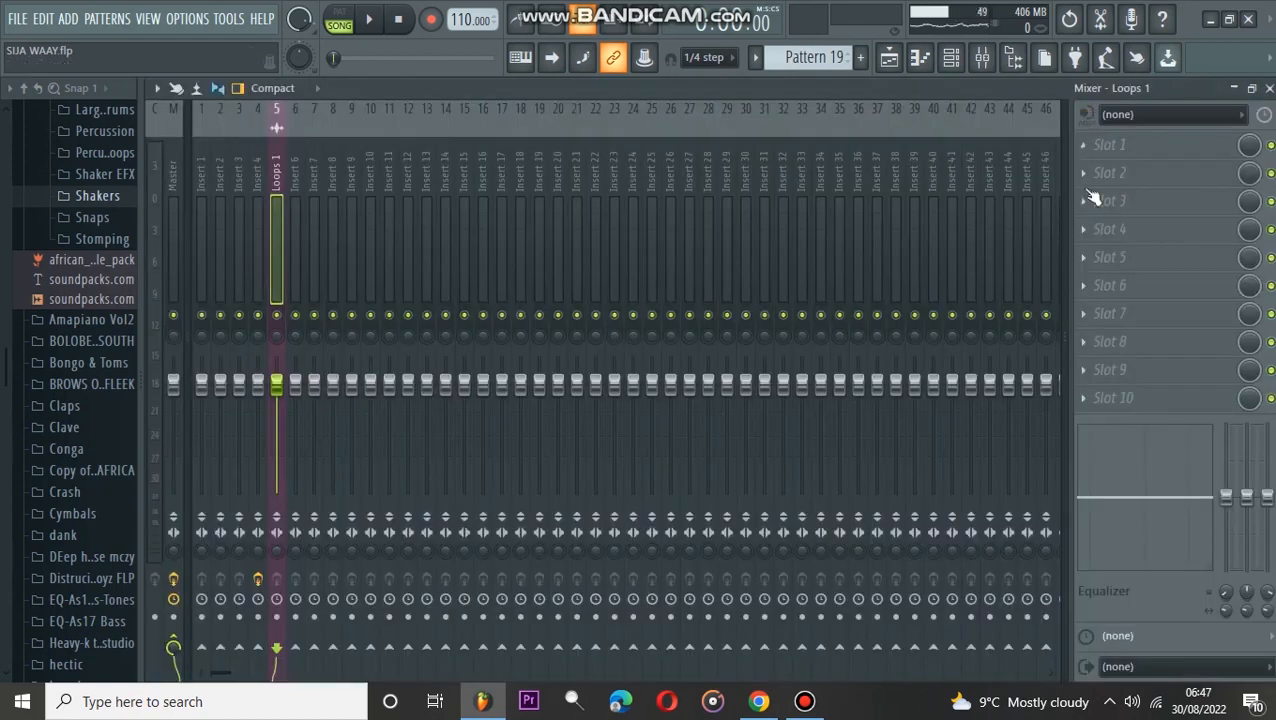
left_click(1092, 152)
mouse_move(1093, 169)
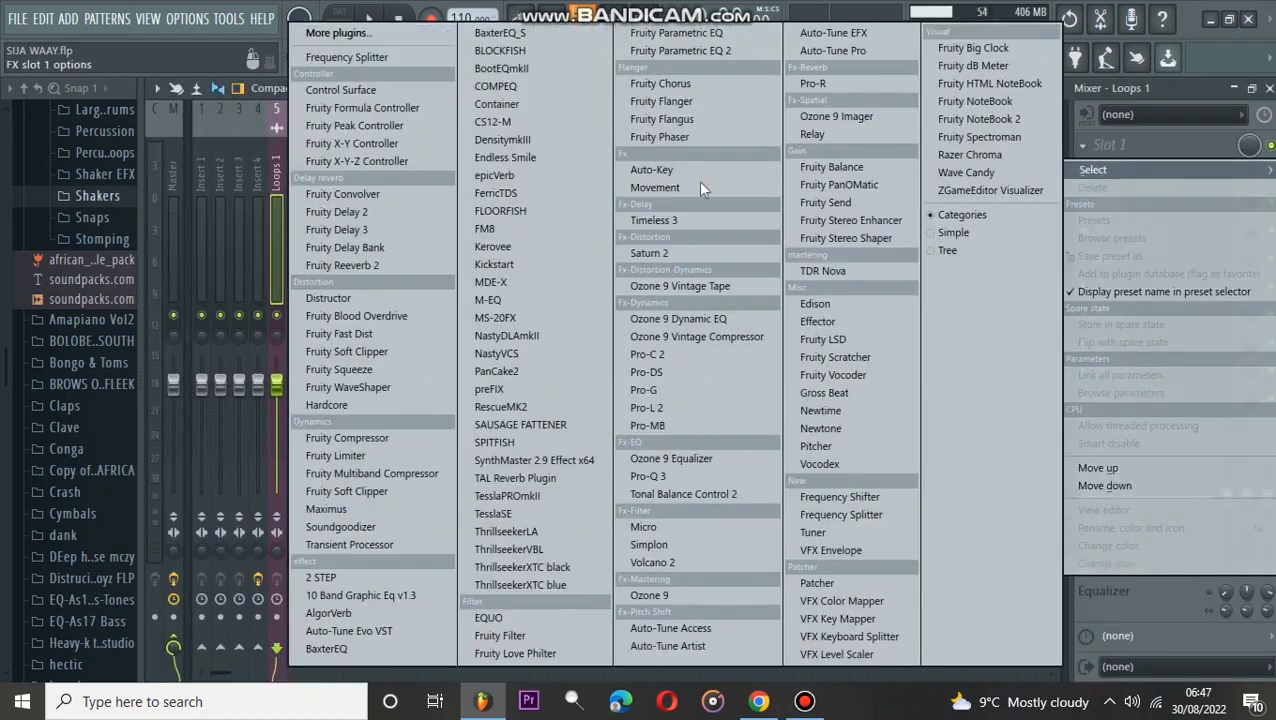
left_click(715, 52)
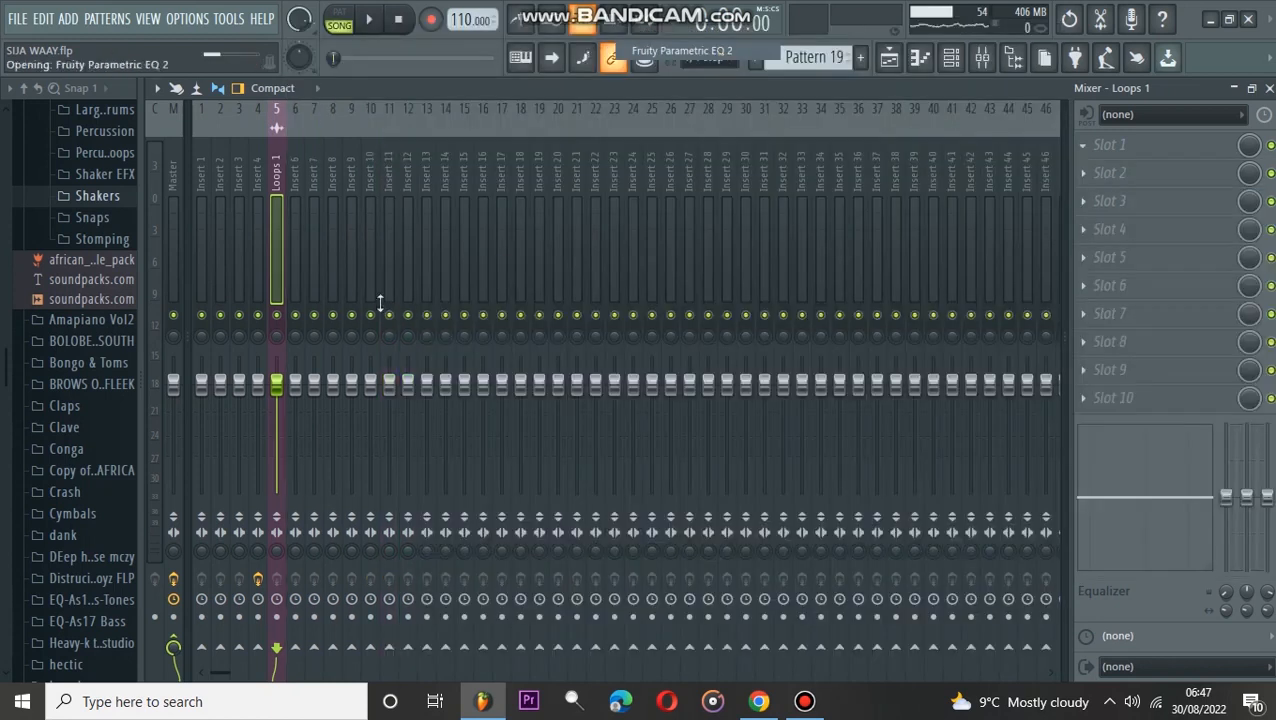
Step: Make band 1 of the Loops 1 equalizer a high-pass filter and move its cutoff to about 200 Hz
key("ctrl+s")
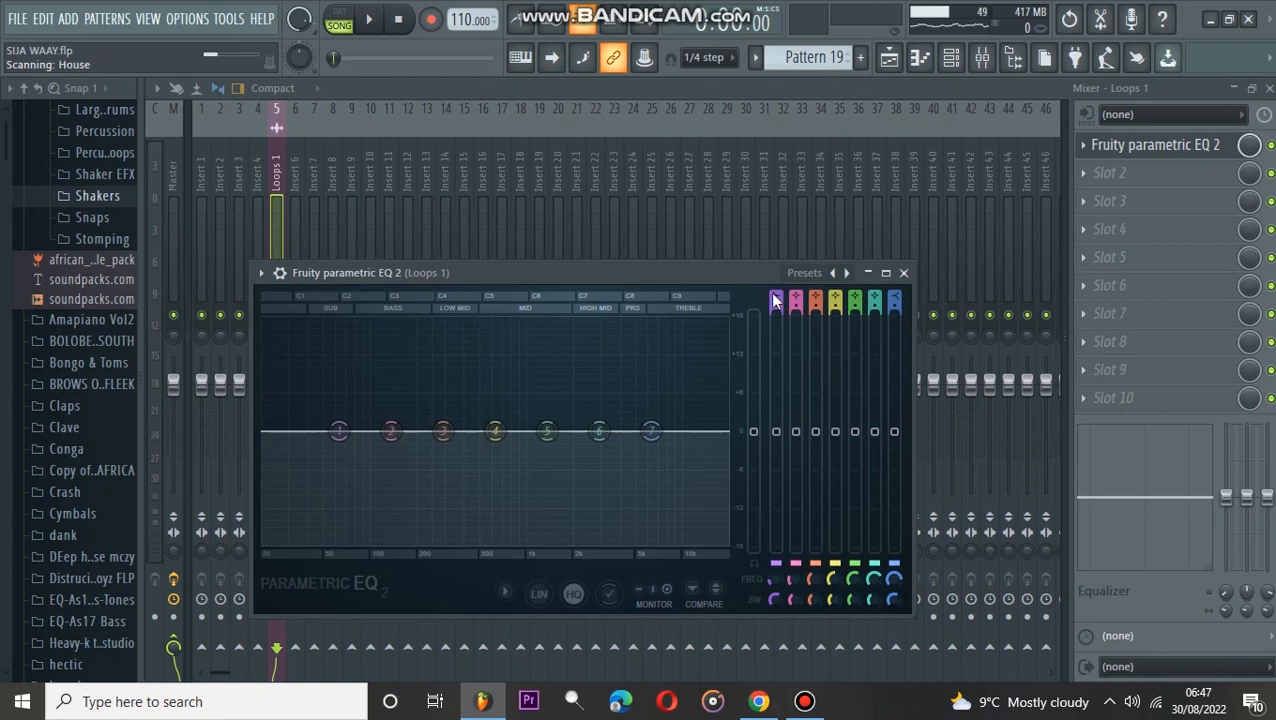
mouse_move(772, 294)
left_mouse_down()
mouse_move(772, 313)
mouse_move(776, 290)
left_mouse_up()
left_click_drag(338, 431, 420, 431)
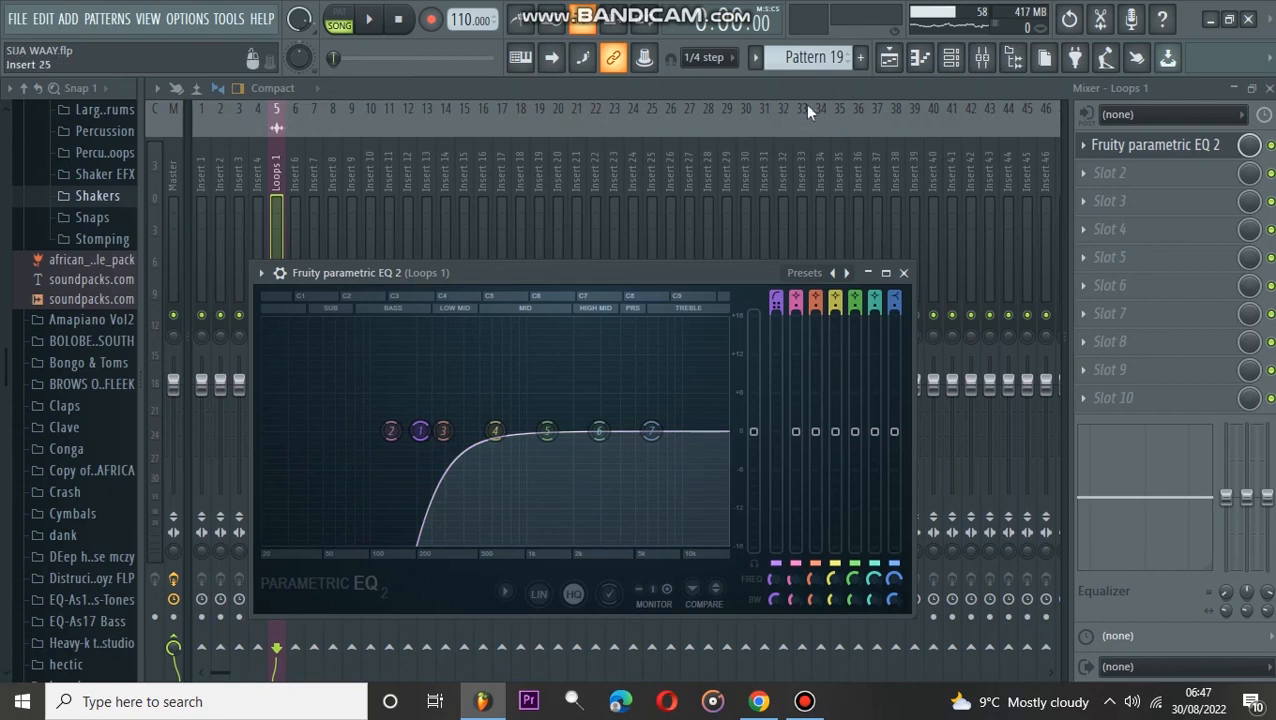
Step: Return to the playlist and play the equalized Loops 1 clip on Track 12 from about bar 48
left_click(888, 57)
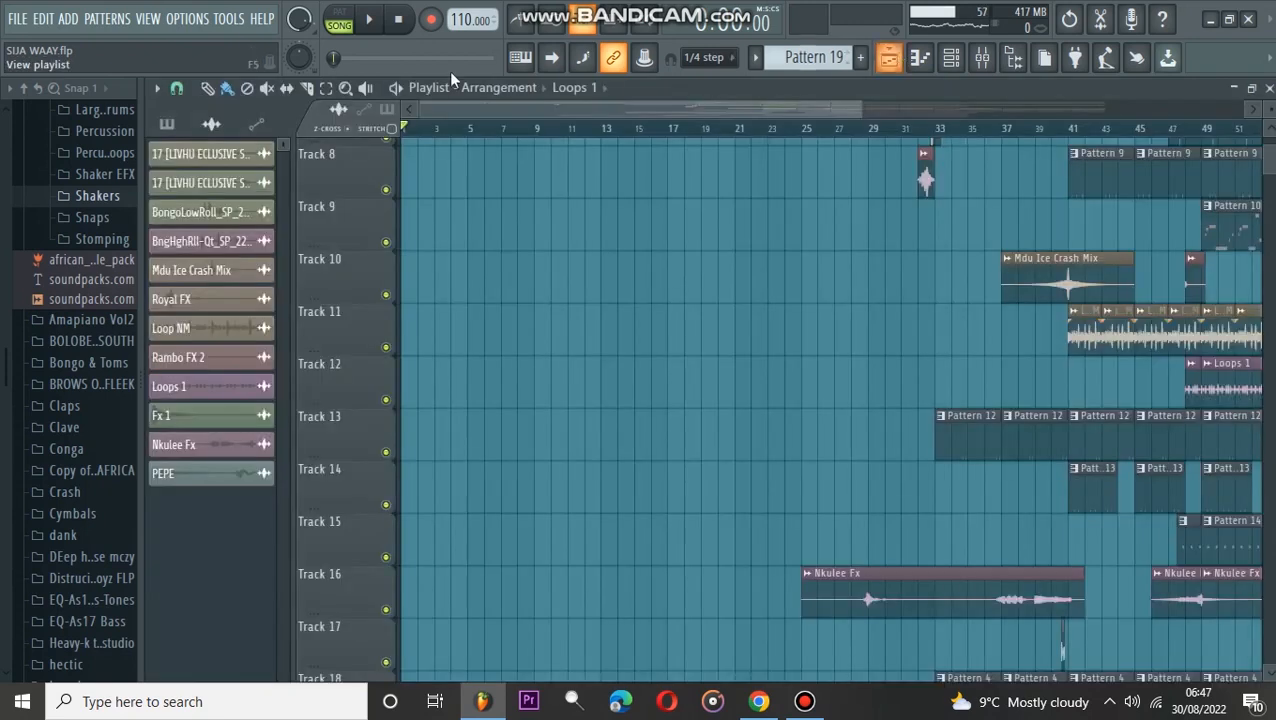
left_click(286, 89)
left_click(365, 89)
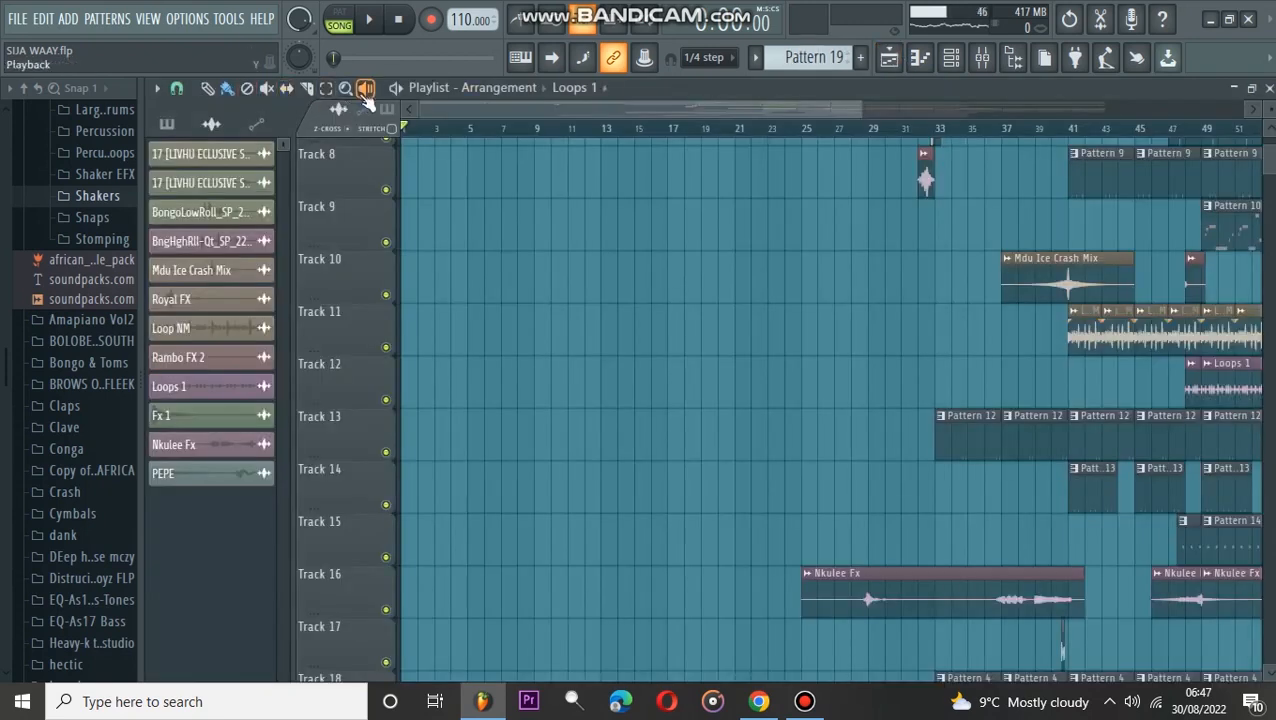
left_click(1190, 385)
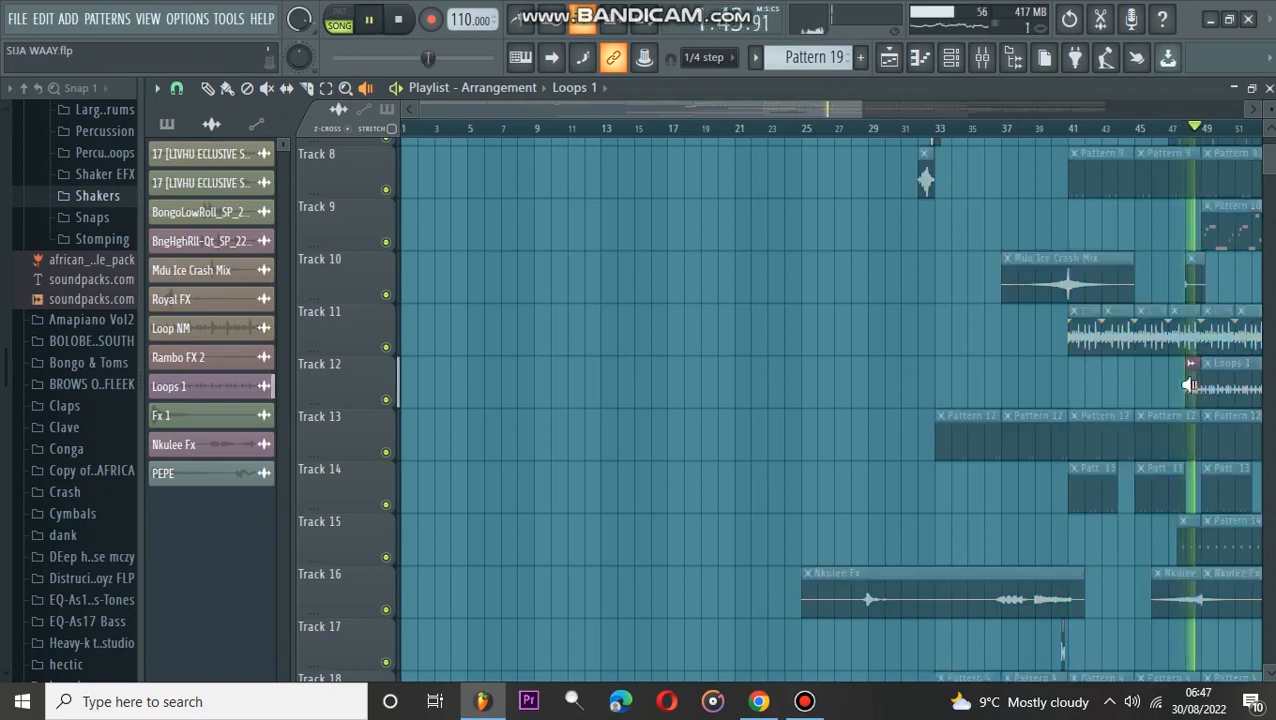
Step: Preview the Nkulee Fx clips on Track 16 from about bars 46 and 37, stopping playback after each
left_click(1155, 605)
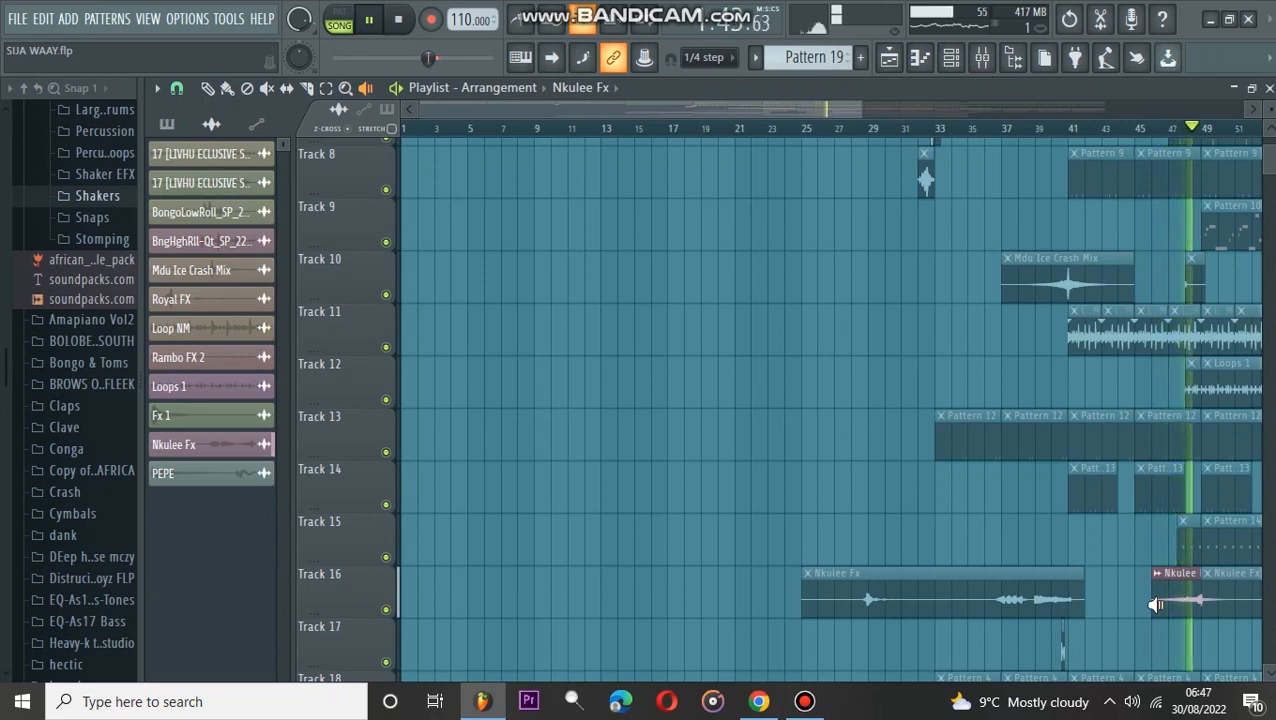
key("space")
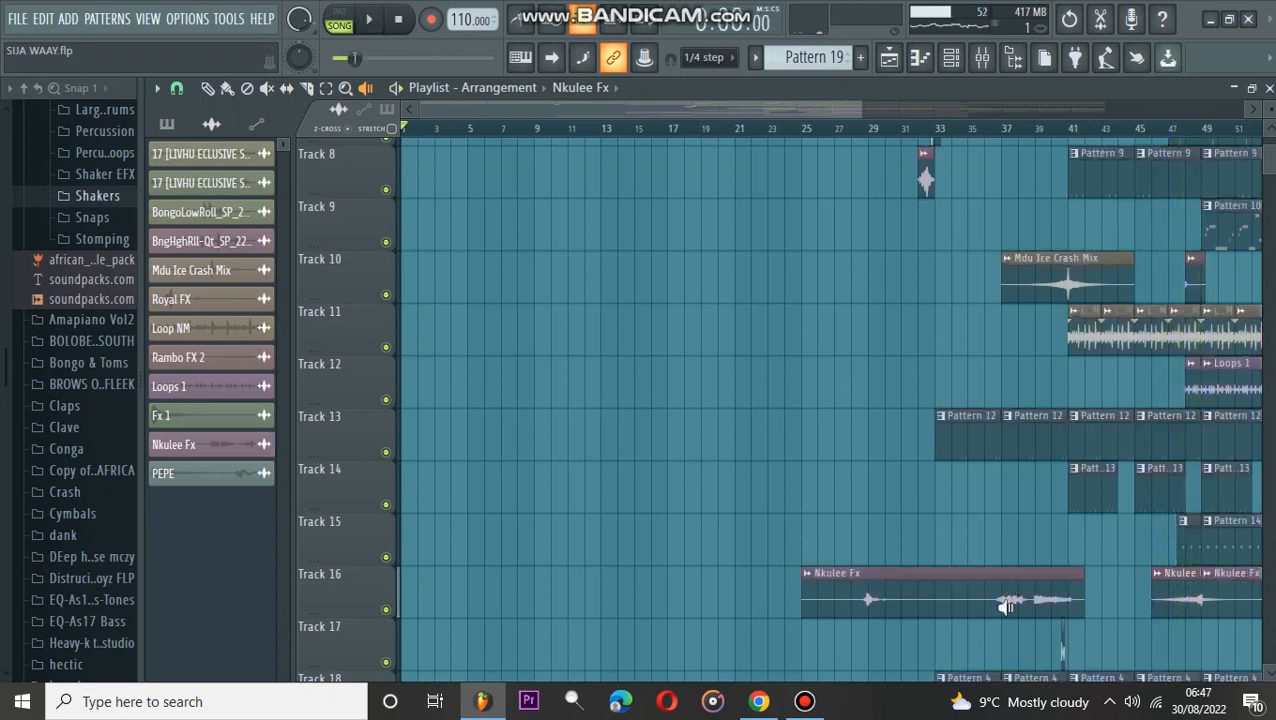
left_click(1001, 606)
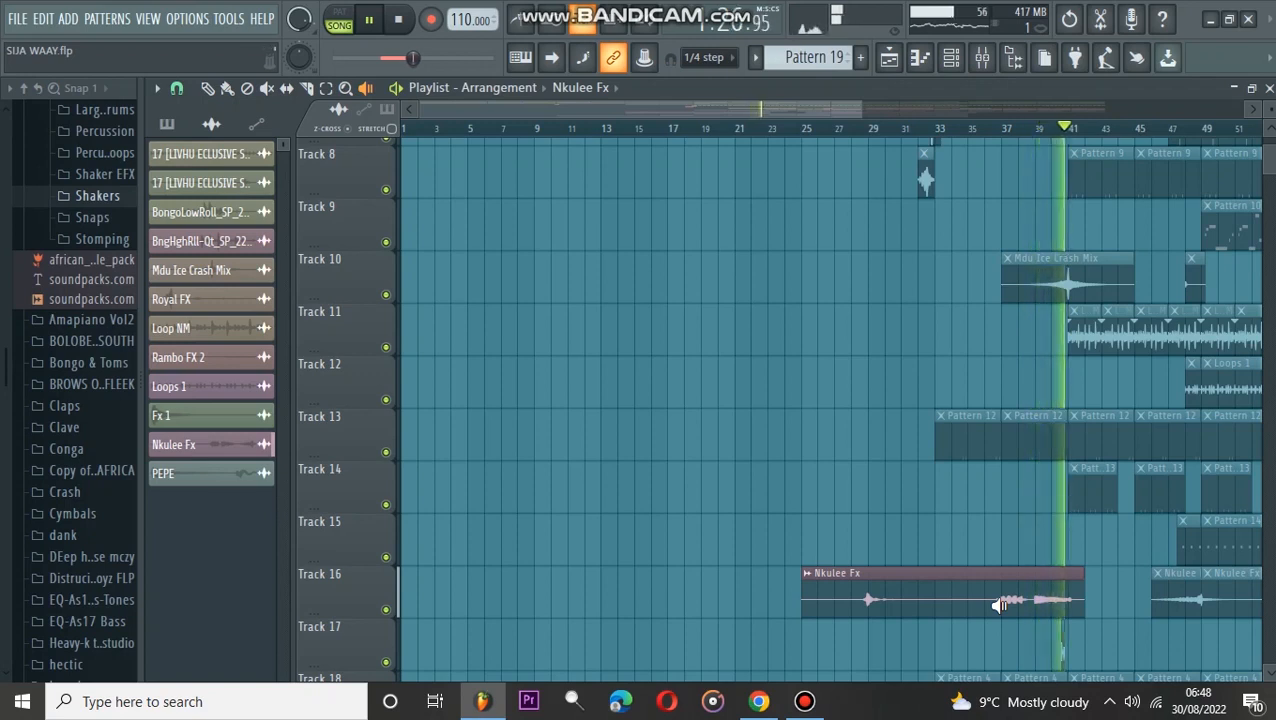
key("space")
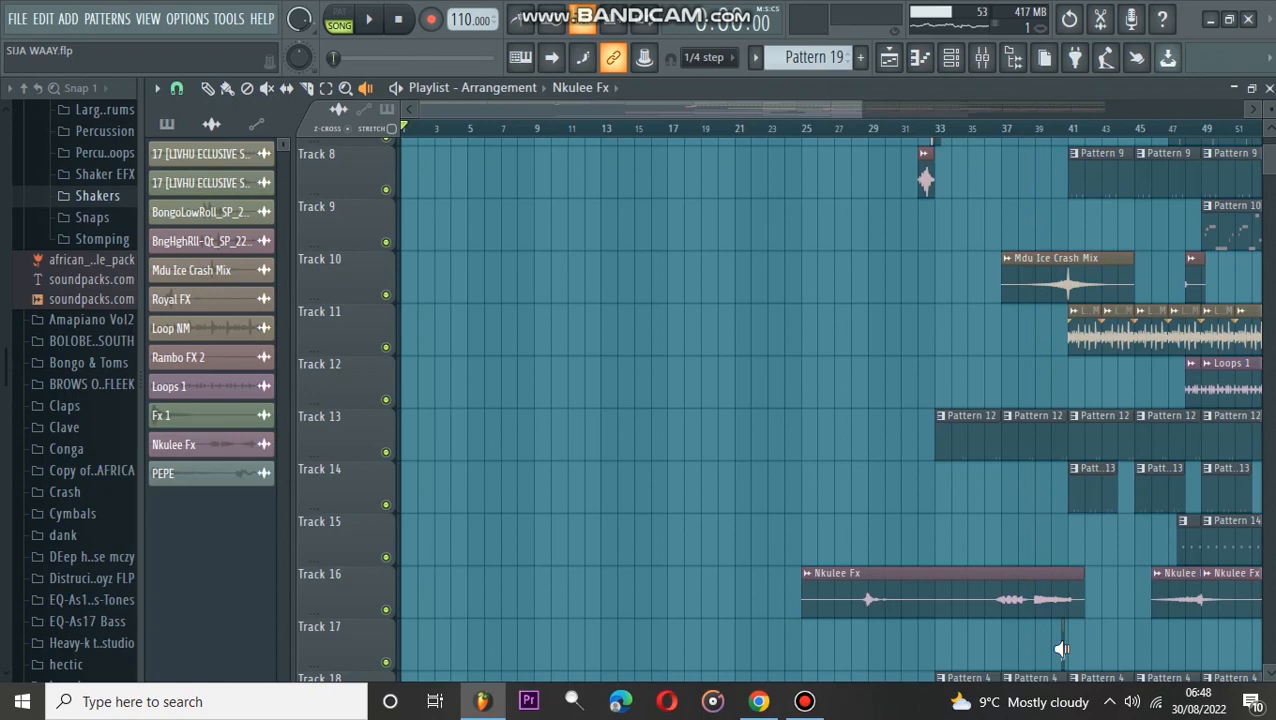
Step: Preview the short PEPE clip on Track 17 near bar 40 several times
right_click(1061, 648)
right_click(1057, 648)
right_click(1058, 648)
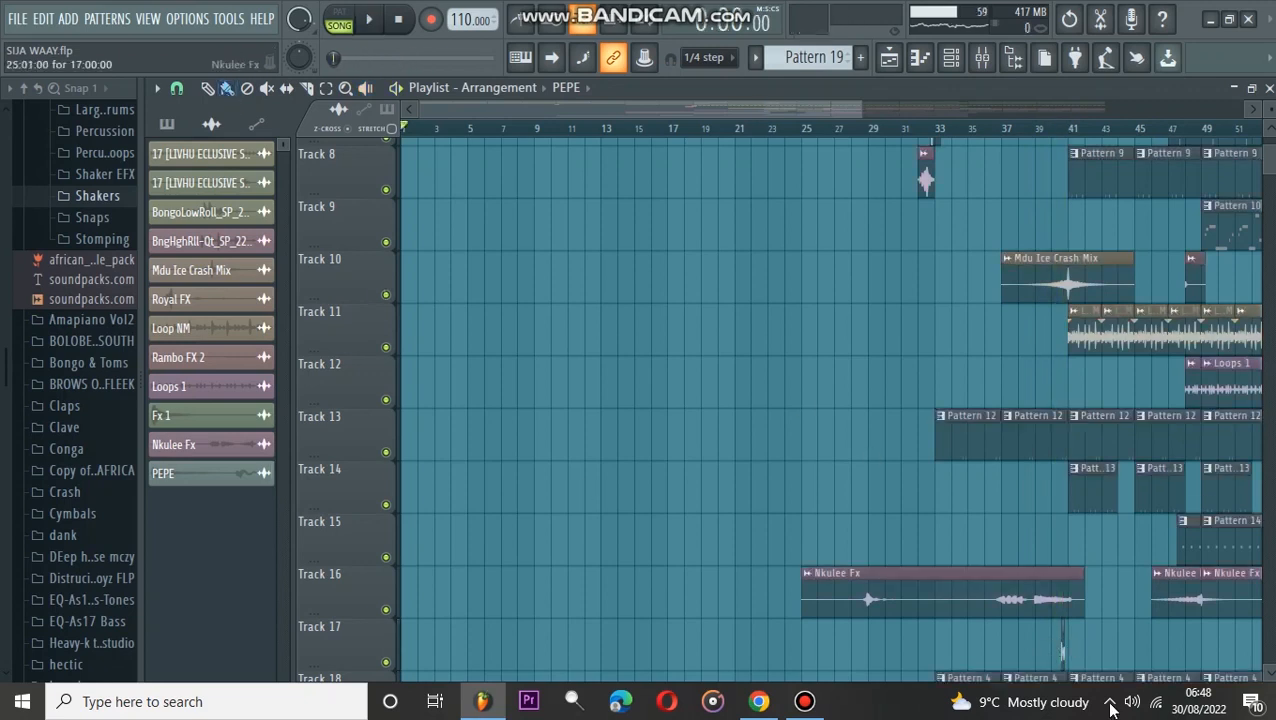
Step: Route the PEPE audio clip to mixer track 6 and load Fruity Delay 2 in its first effect slot
double_click(1058, 662)
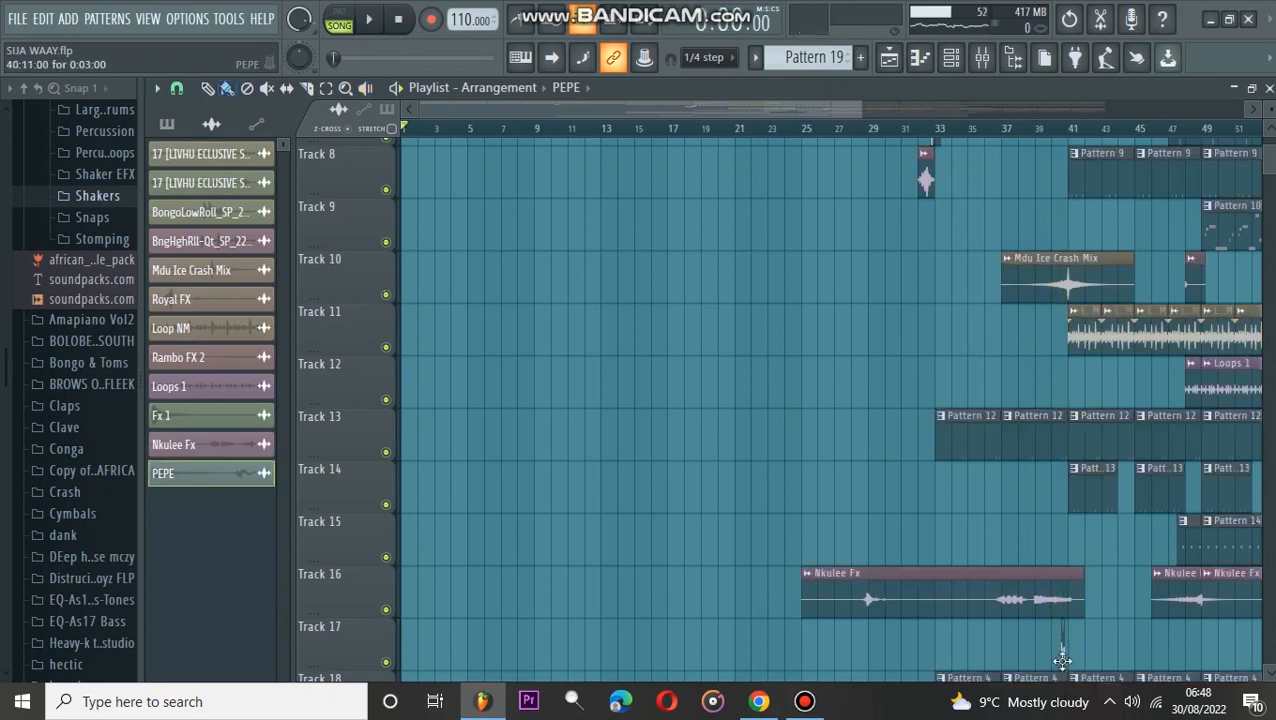
left_click(704, 273)
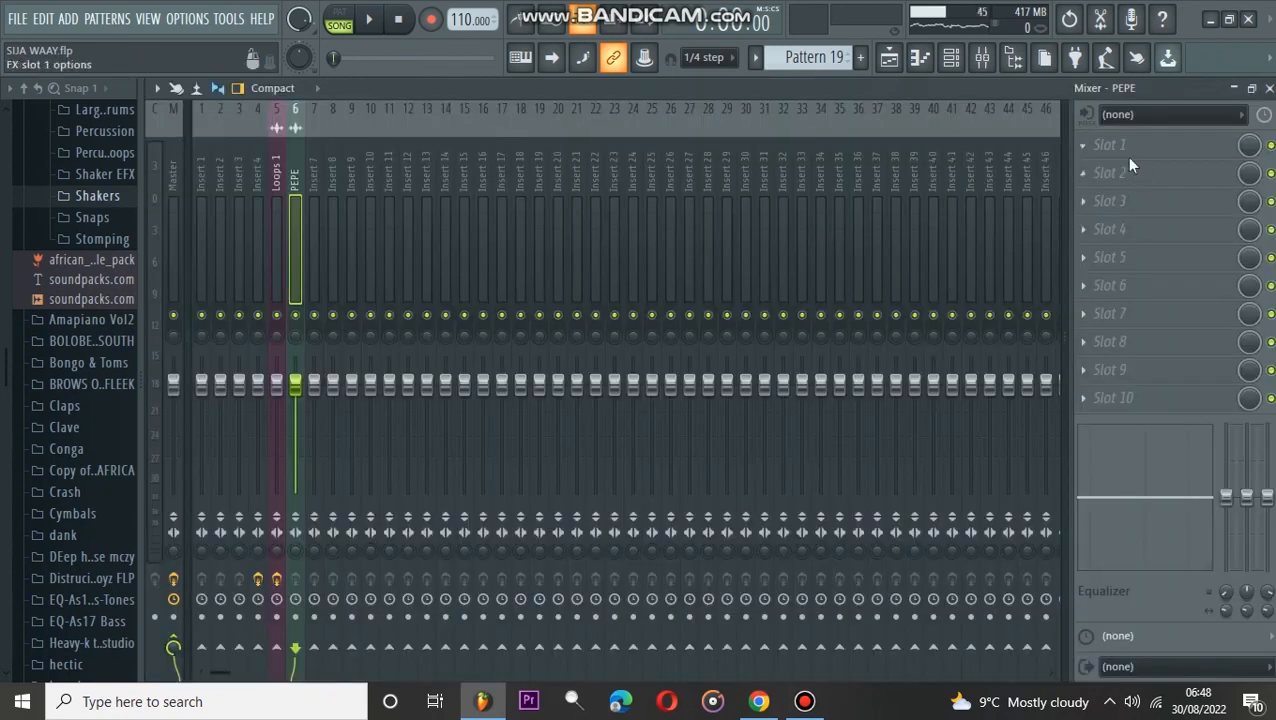
left_click(1125, 157)
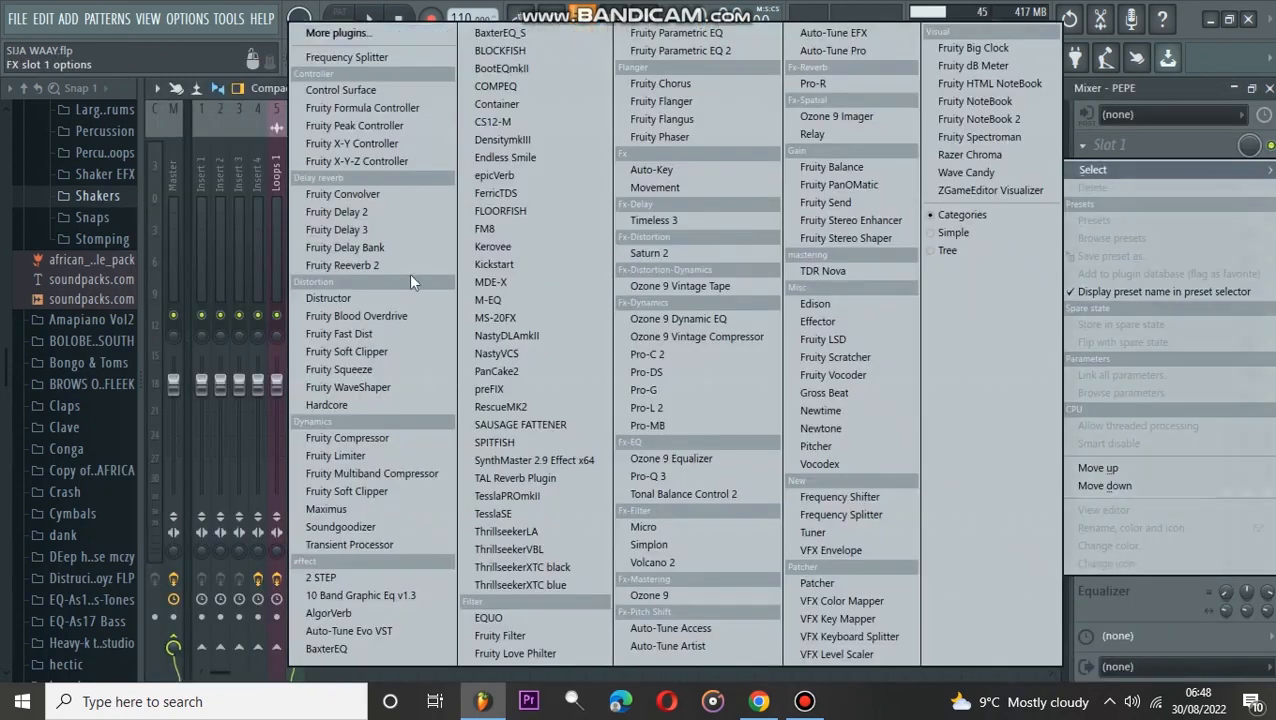
left_click(353, 218)
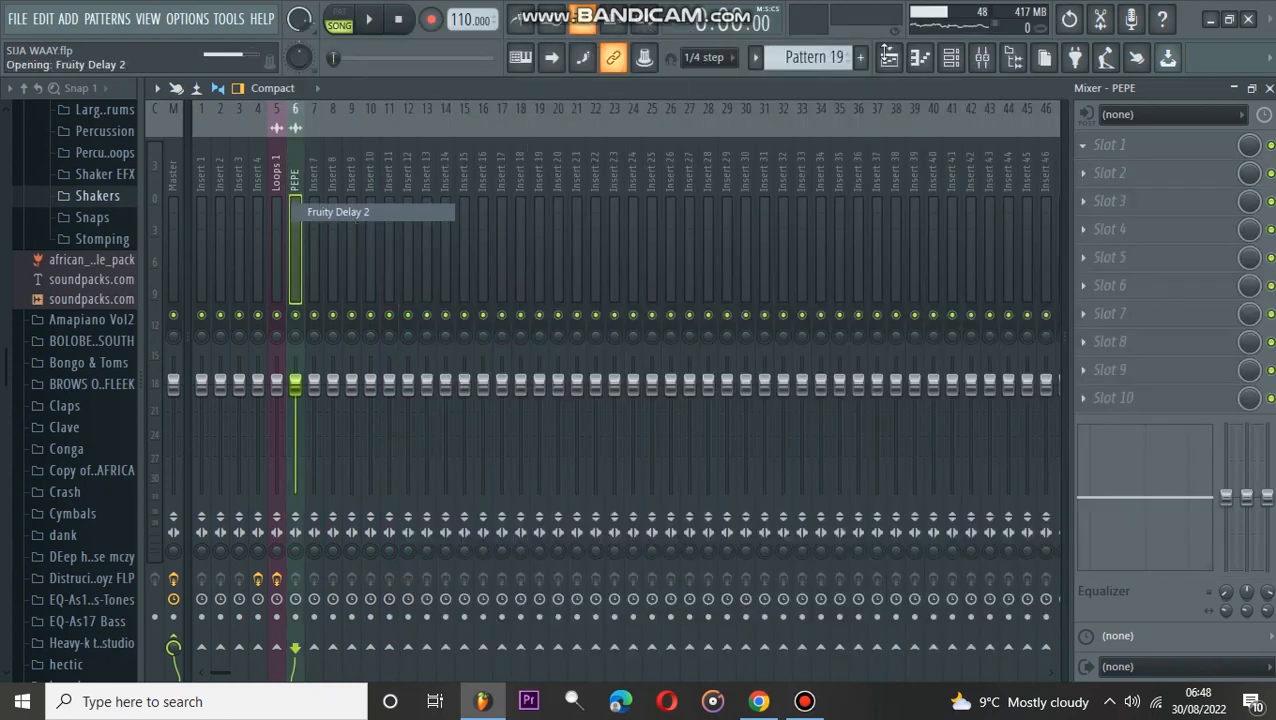
Step: Return to the playlist and preview the PEPE clip on Track 17 with its delay effect
left_click(889, 58)
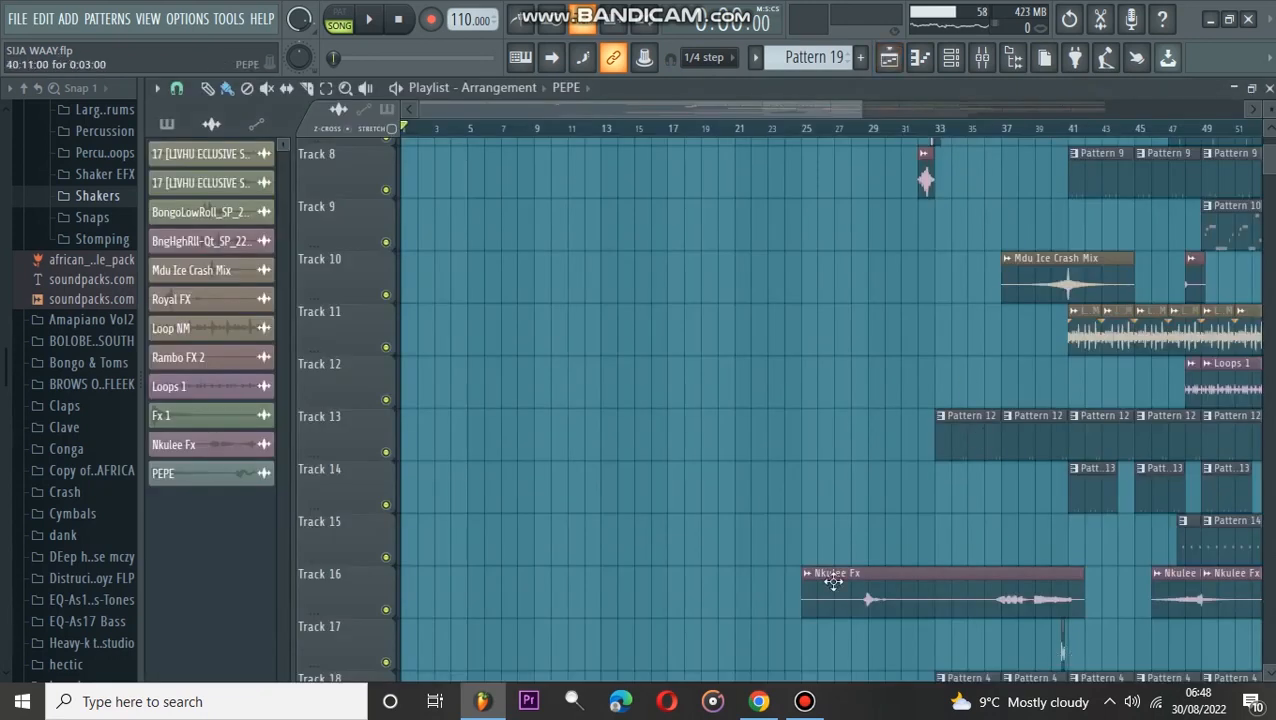
left_click(367, 88)
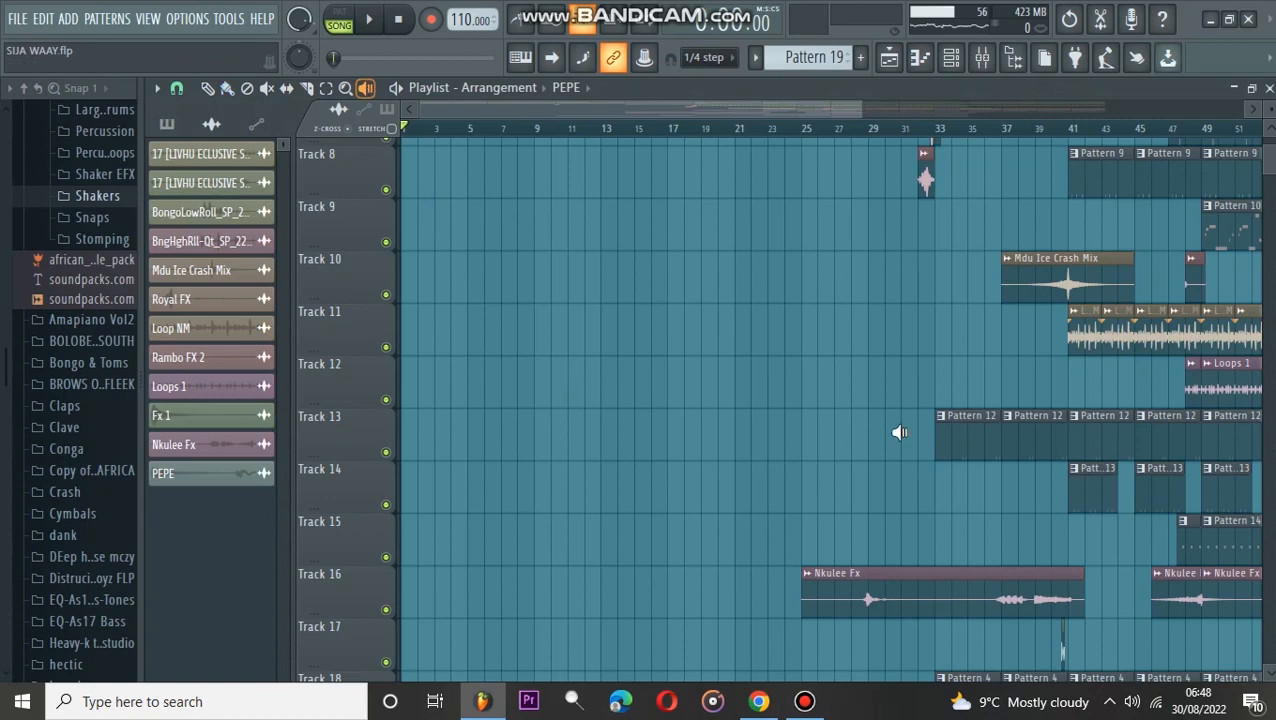
left_click(1063, 640)
Step: Review the PEPE mixer track's Fruity Delay 2 settings and its 100% mix level, closing the plugin and mixer when done
left_click(982, 57)
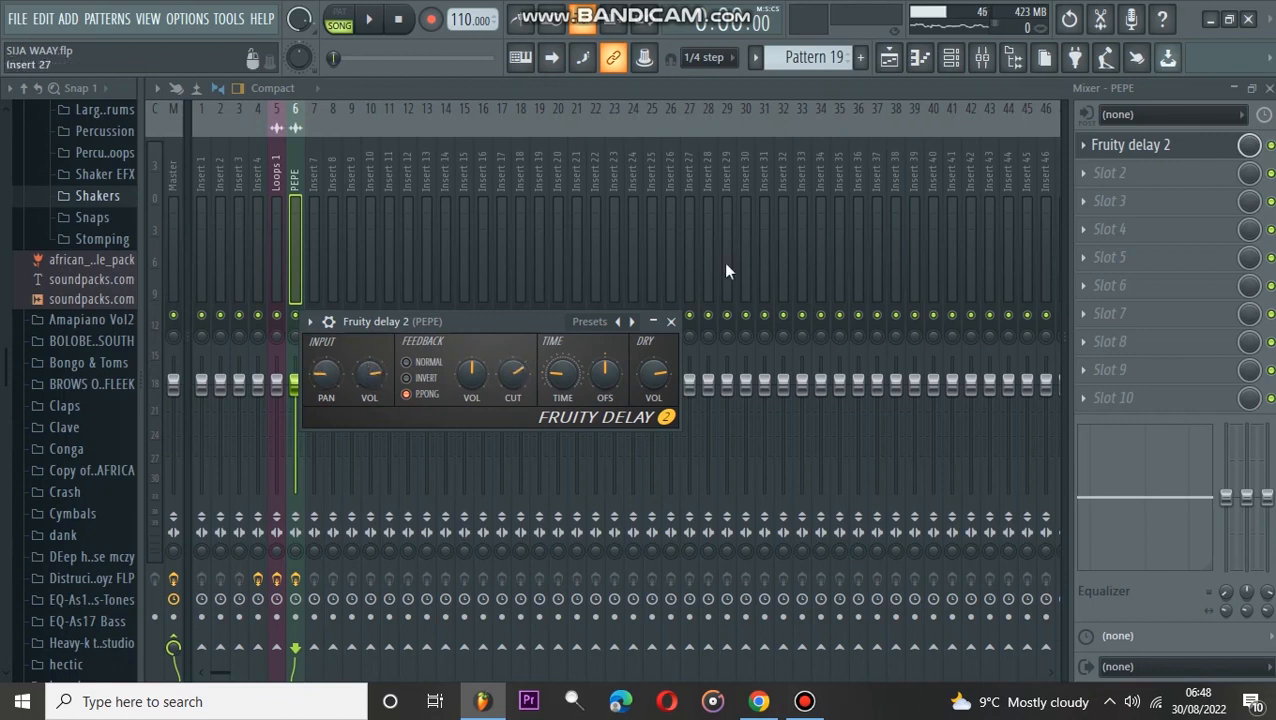
left_click_drag(1253, 146, 1253, 149)
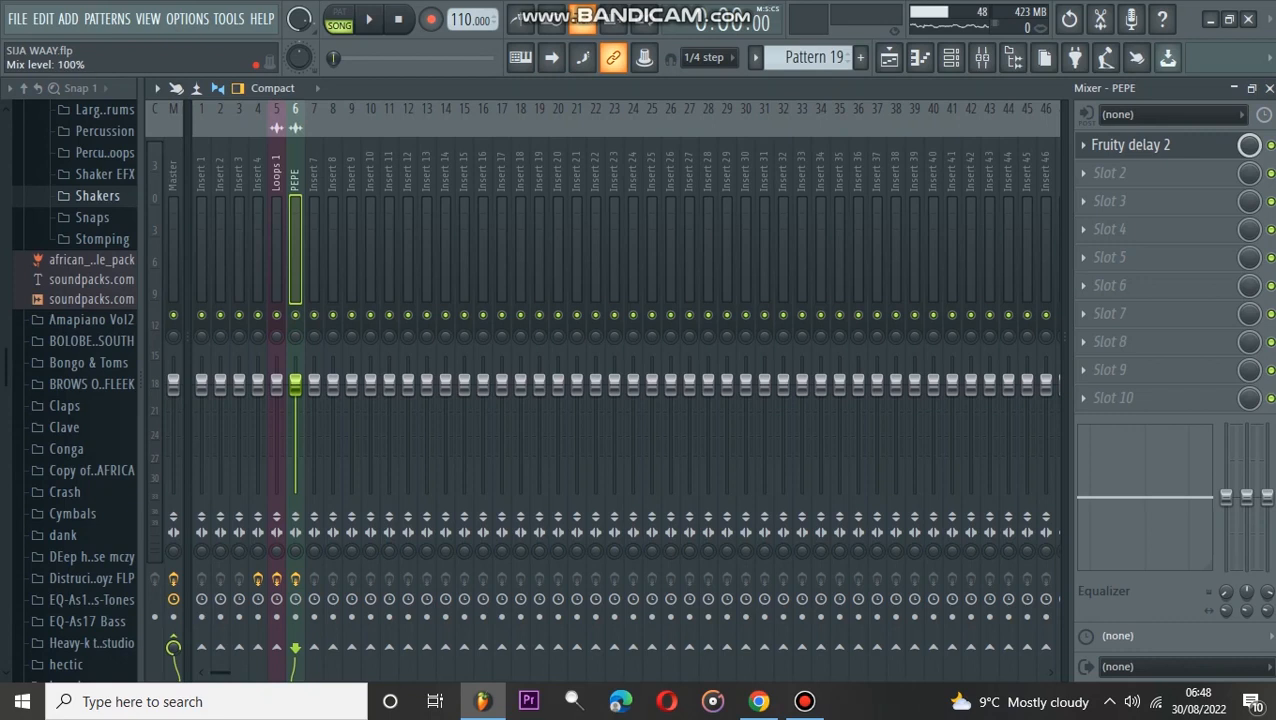
left_click(1170, 145)
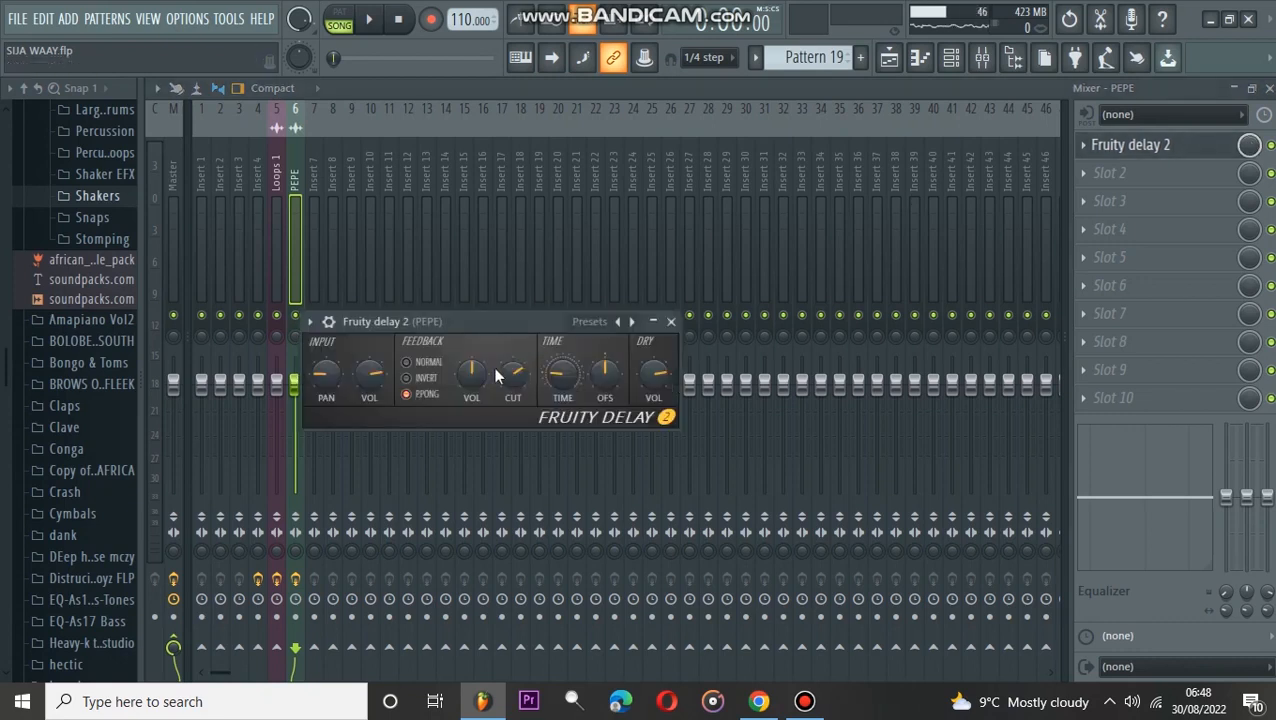
left_click(671, 321)
left_click(1268, 89)
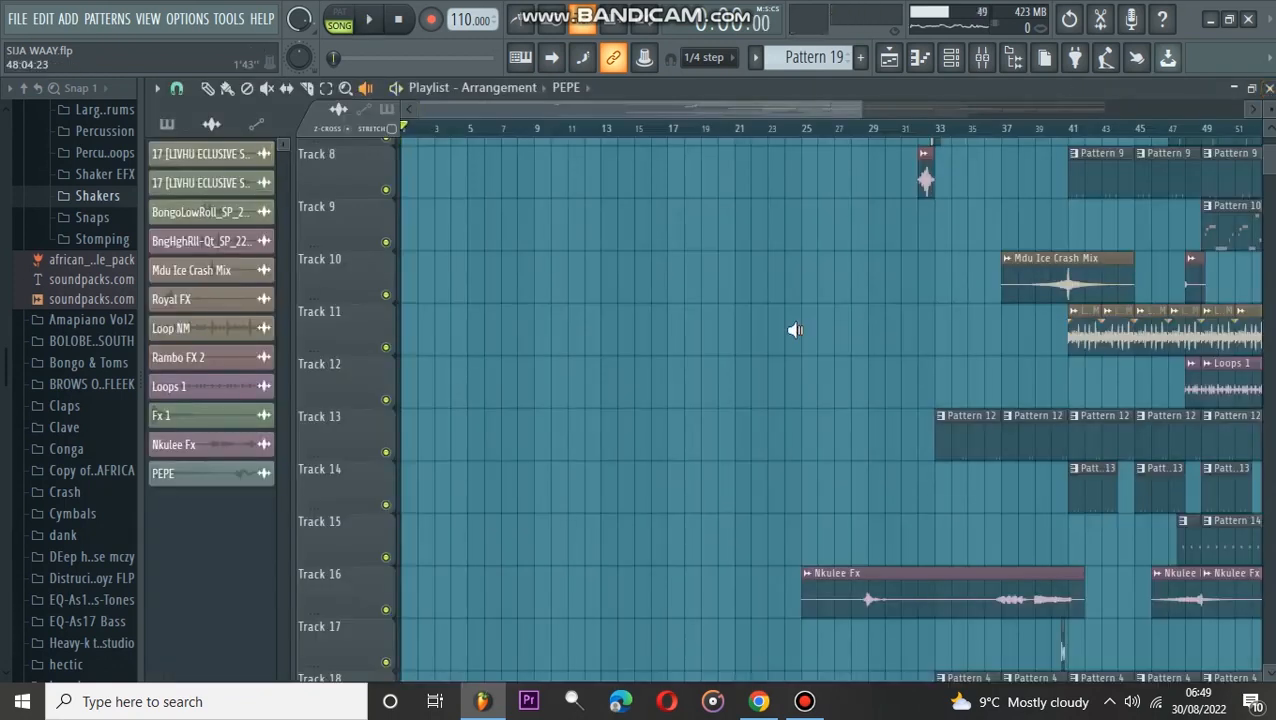
Step: Play the arrangement from the start with the whole song in view, and look over all playlist tracks down to Track 22
scroll(795, 330, "up", 7)
left_click_drag(856, 108, 1166, 104)
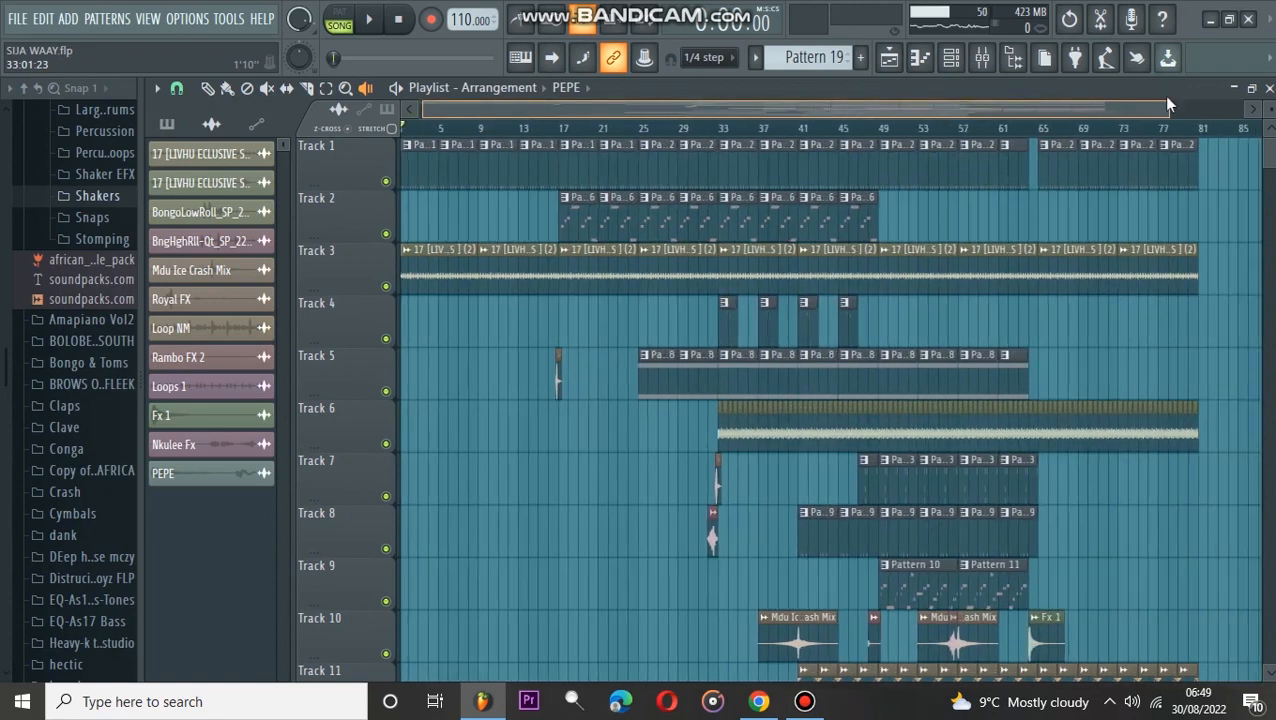
key("space")
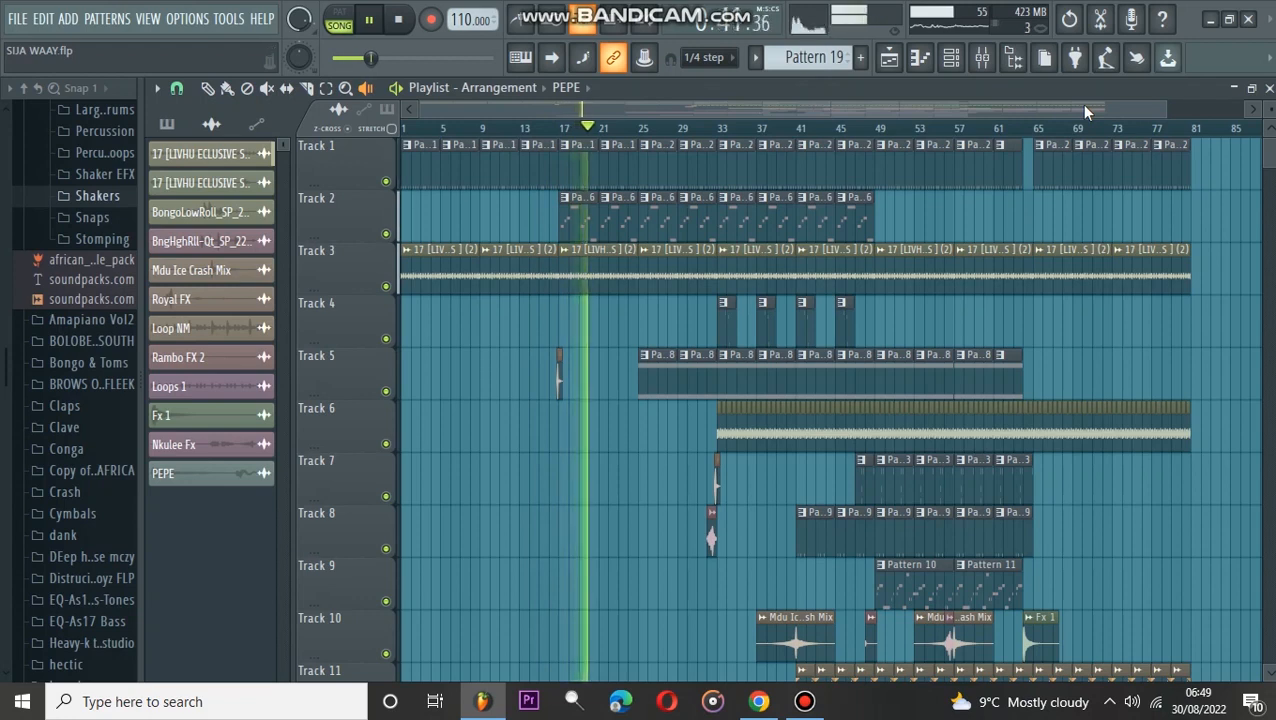
scroll(932, 246, "down", 5)
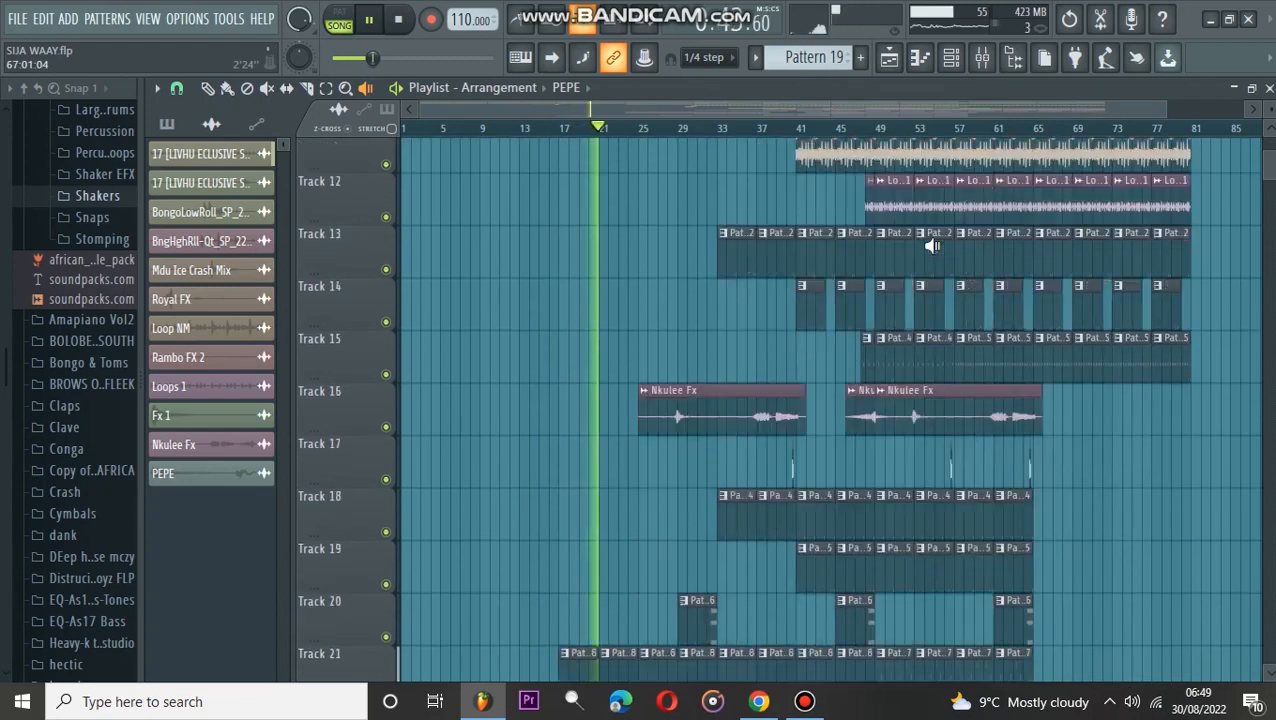
scroll(932, 246, "down", 4)
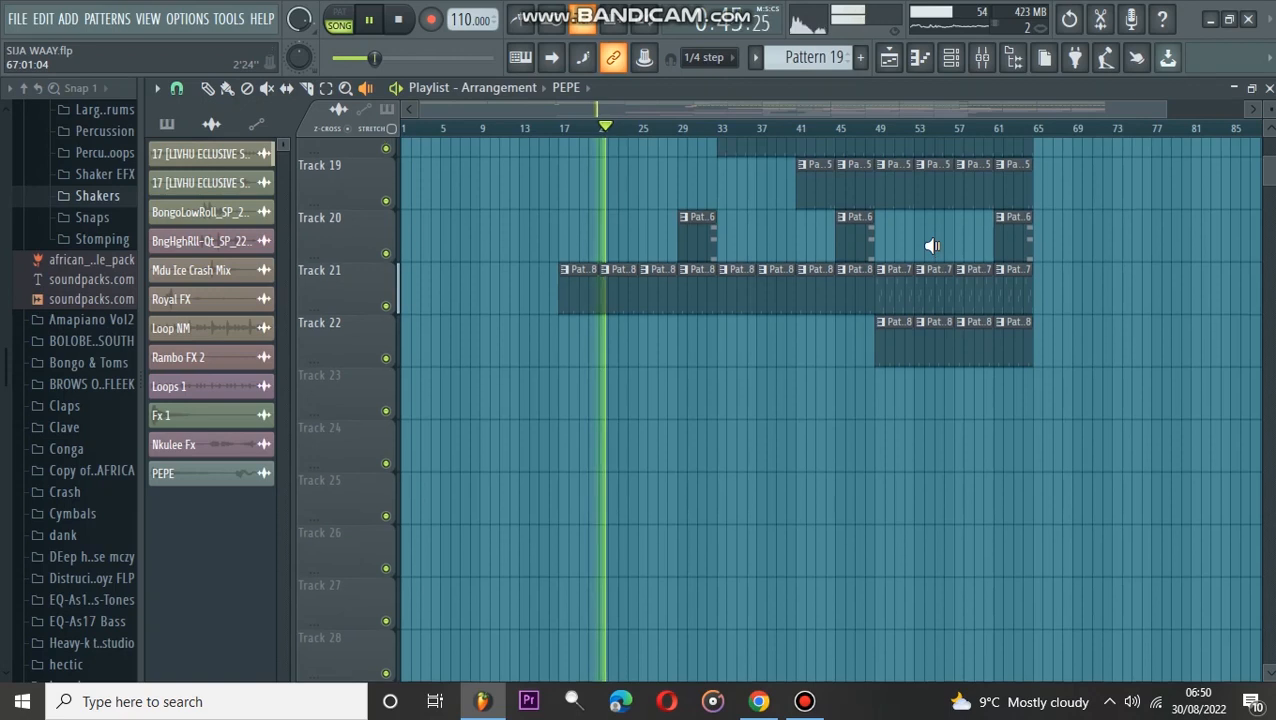
scroll(932, 246, "up", 1)
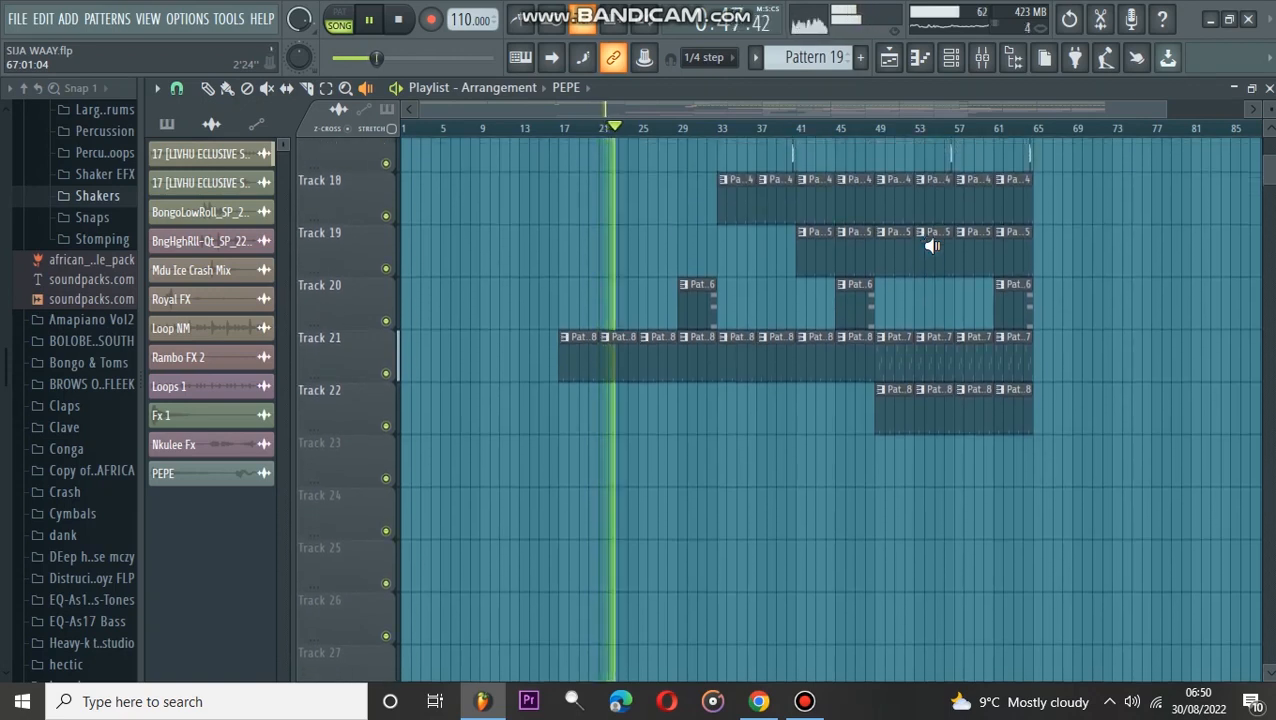
scroll(932, 246, "up", 3)
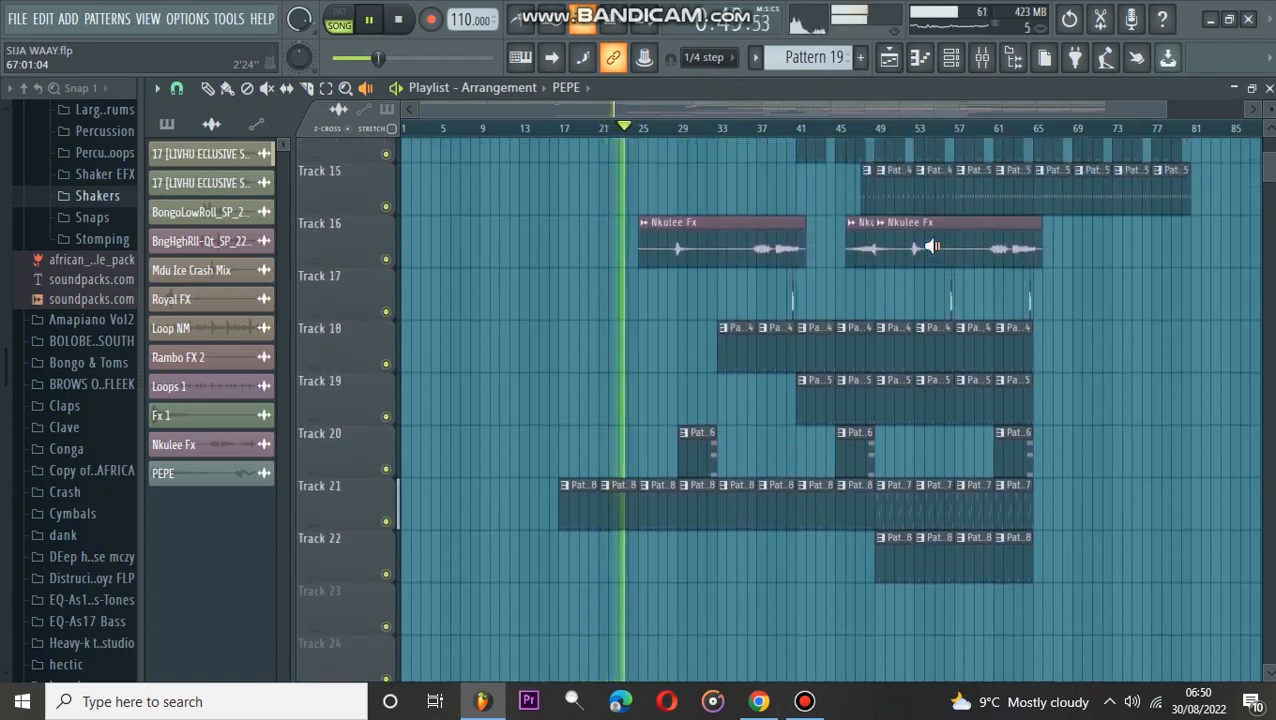
scroll(932, 246, "up", 6)
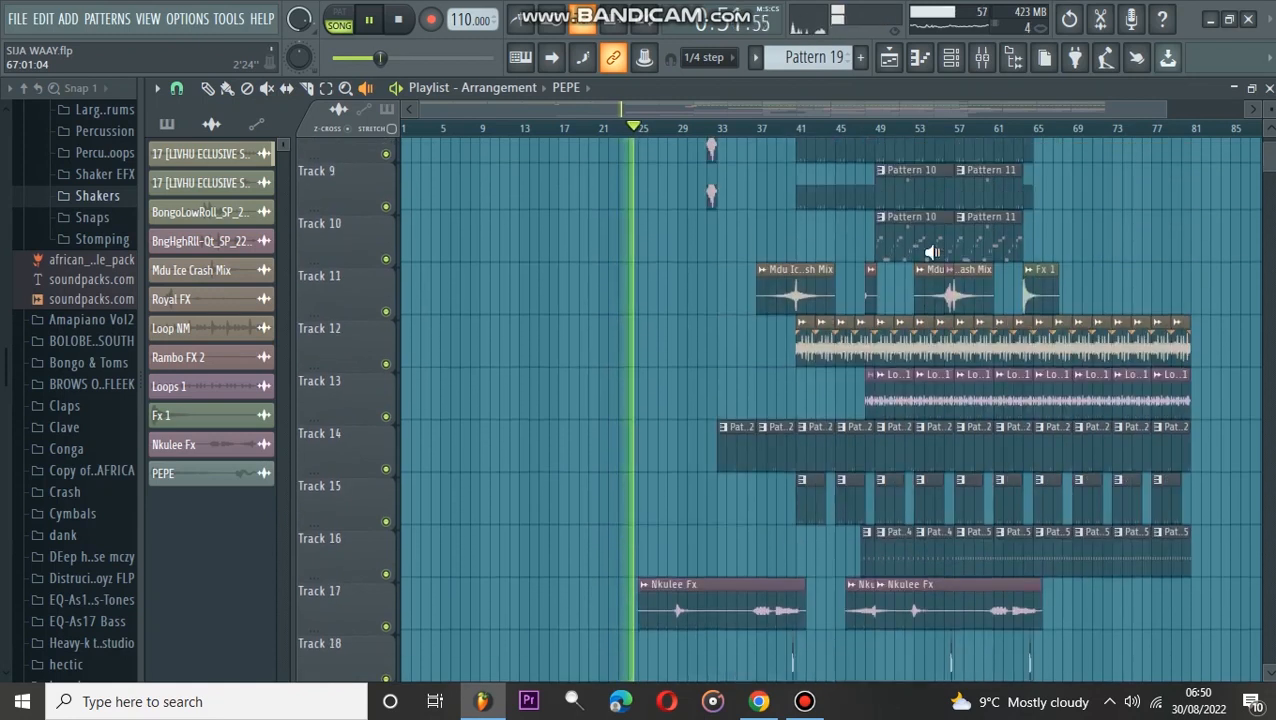
scroll(932, 252, "up", 8)
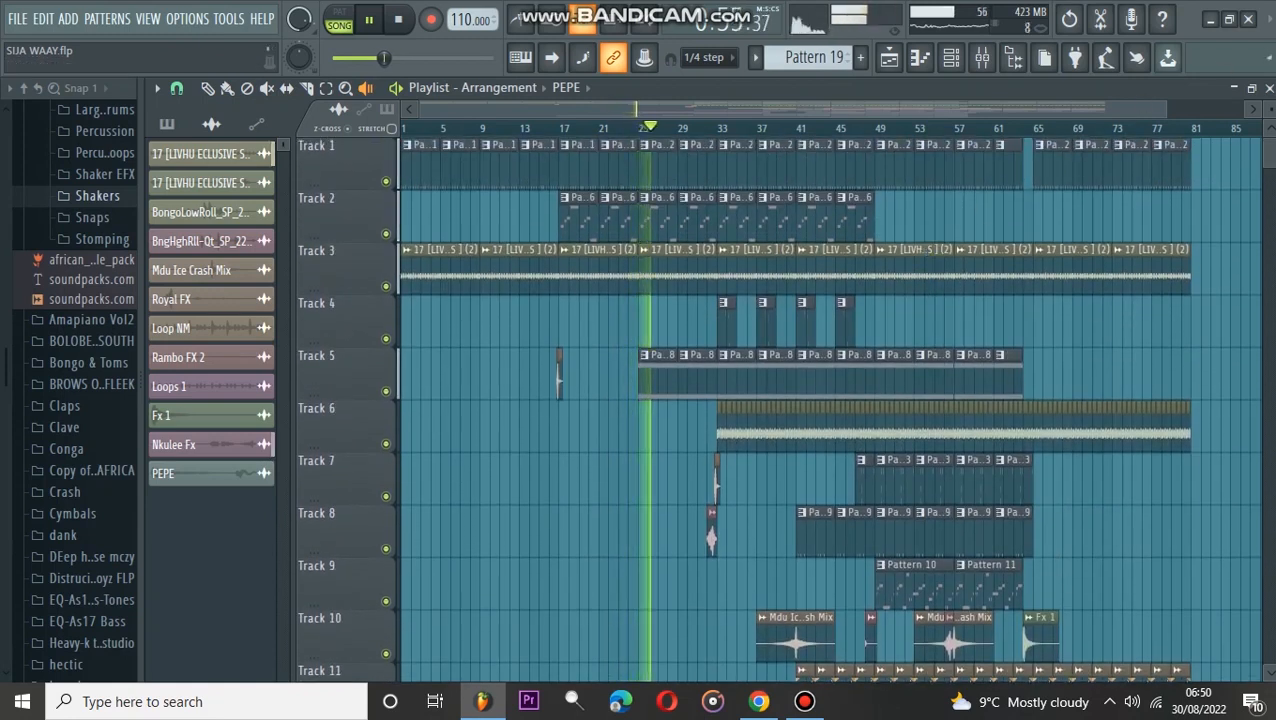
Step: Reduce the playlist track heights, turn on auto-scrolling, and follow the playing arrangement at close zoom up to its end before stopping playback
left_click_drag(1268, 107, 1268, 160)
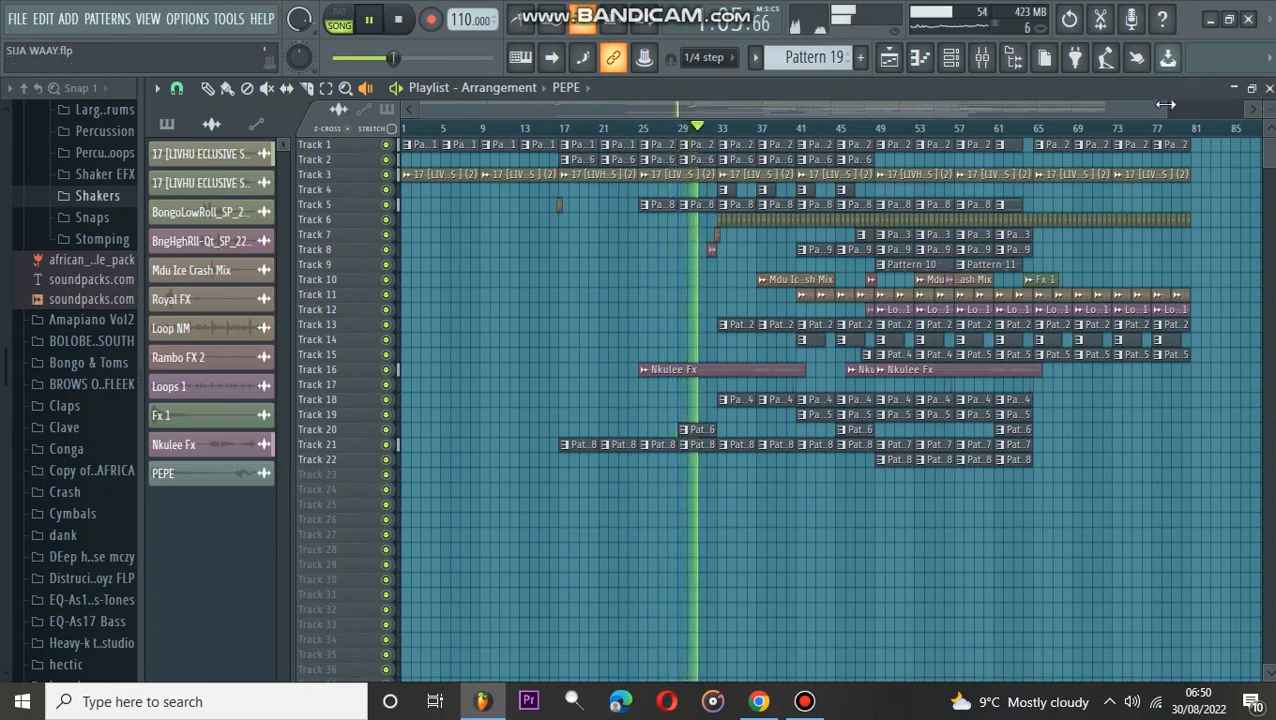
left_click_drag(1166, 104, 712, 86)
left_click(553, 57)
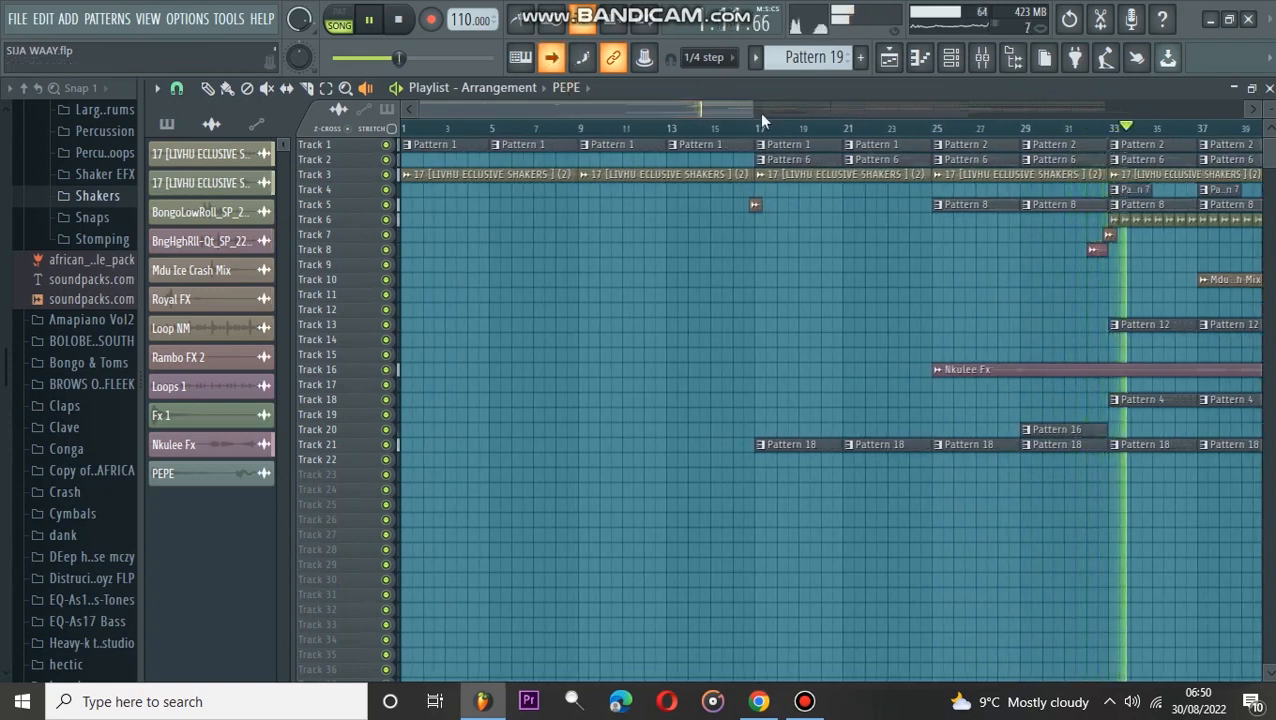
left_click_drag(750, 109, 478, 100)
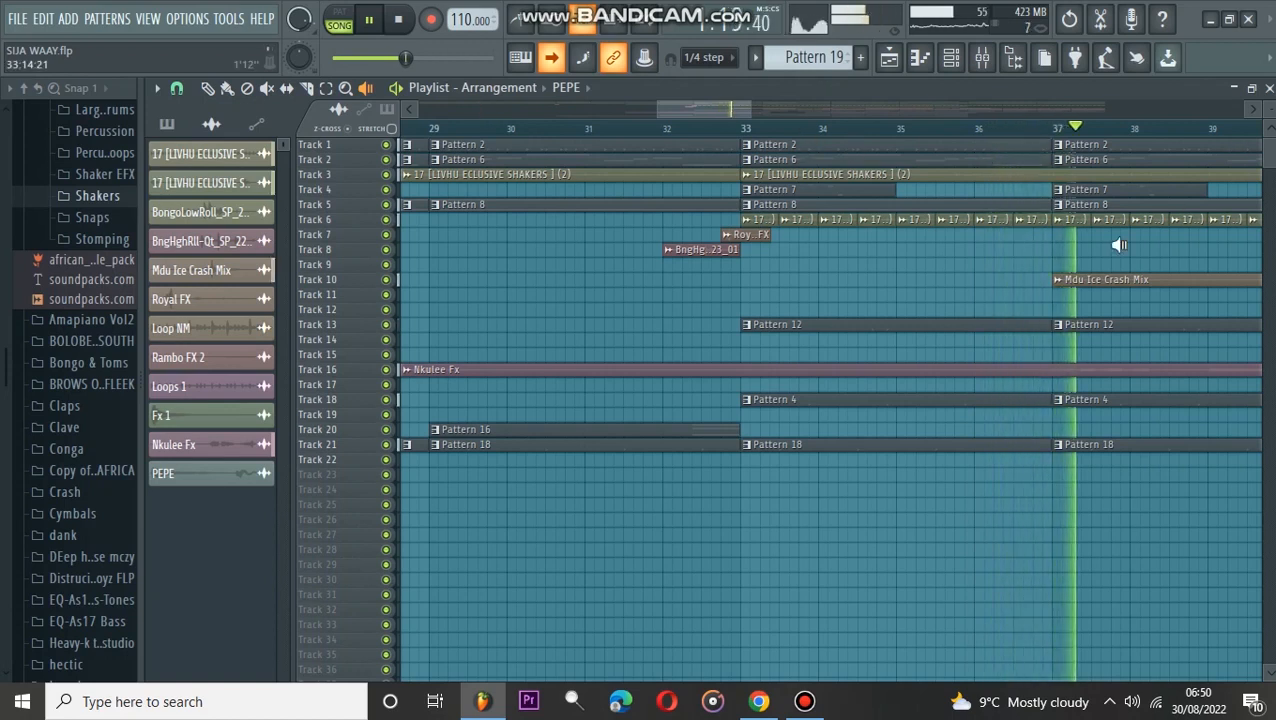
scroll(1118, 245, "down", 2)
scroll(1118, 245, "up", 2)
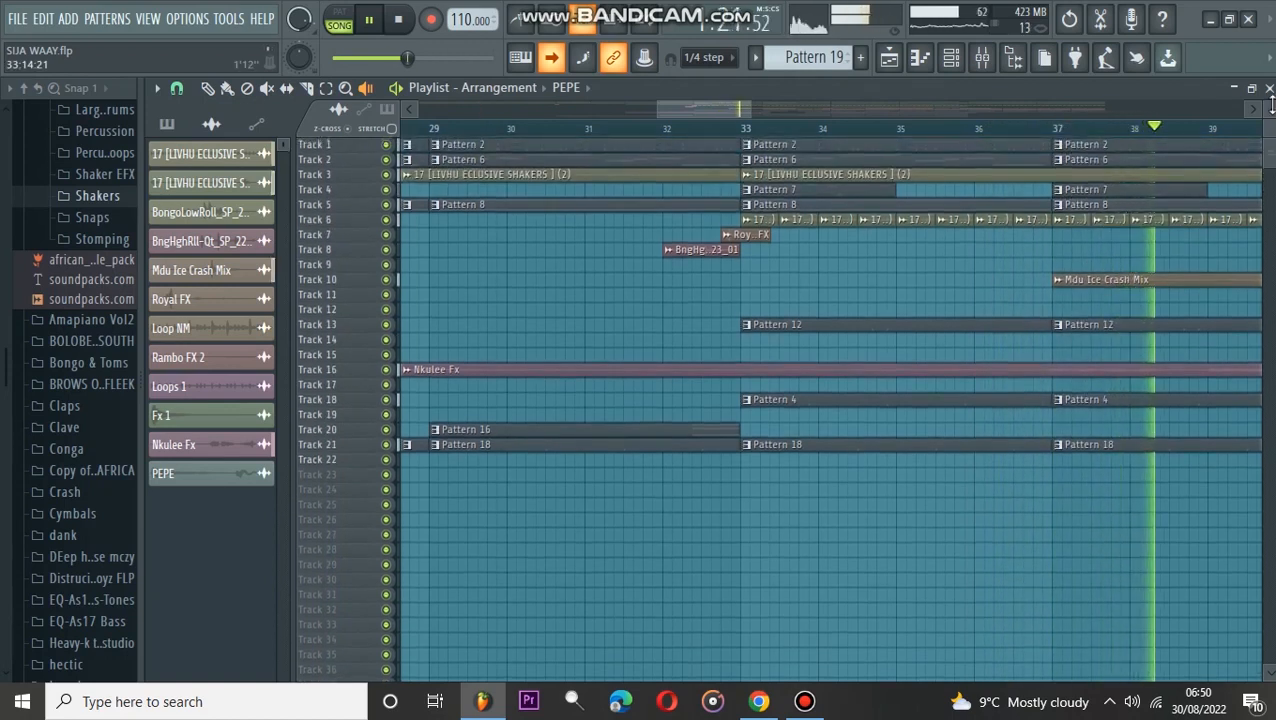
scroll(1125, 540, "up", 2)
left_click_drag(1270, 108, 1271, 103)
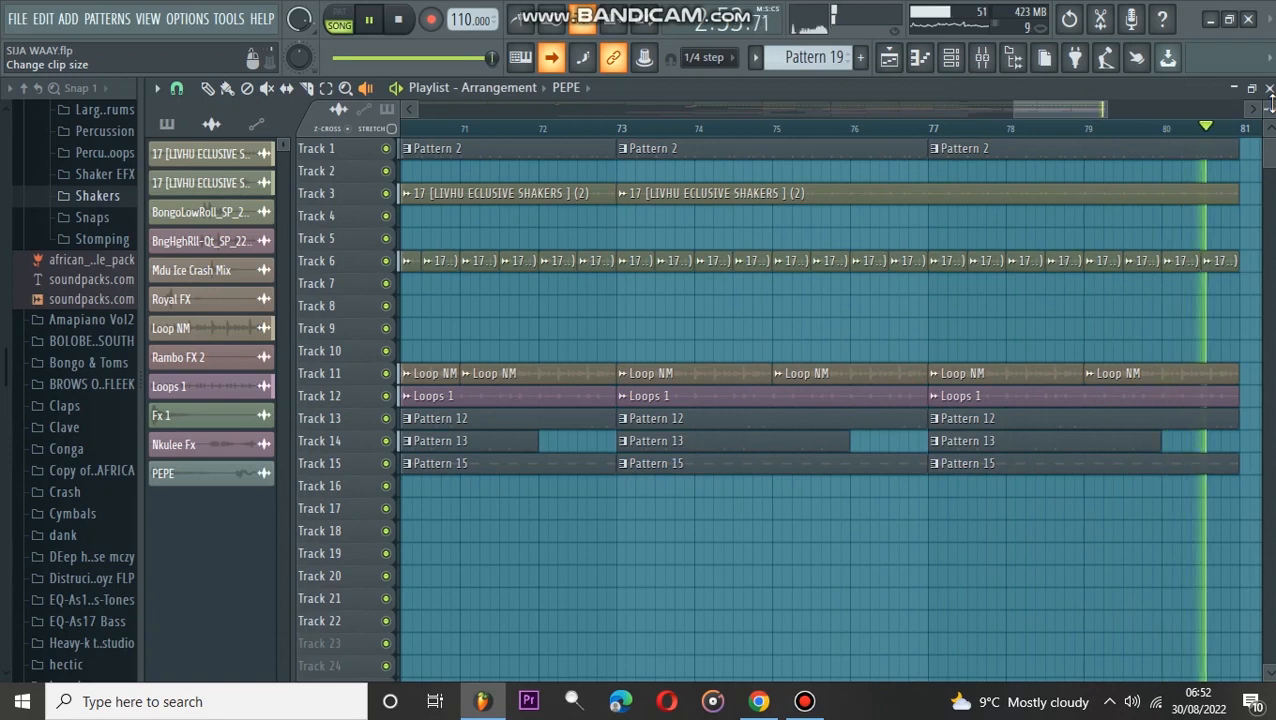
key("space")
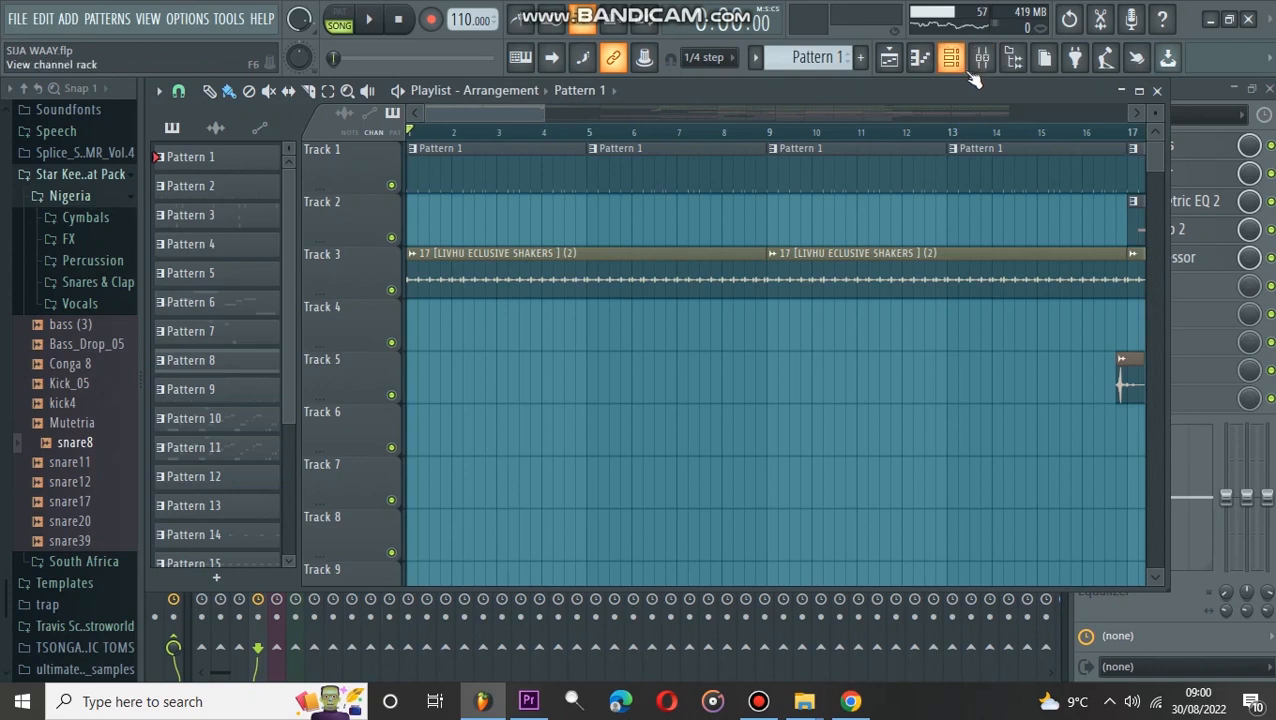
Step: Open the channel rack, start song playback, and maximize the rack to show Pattern 1's channels
left_click(980, 62)
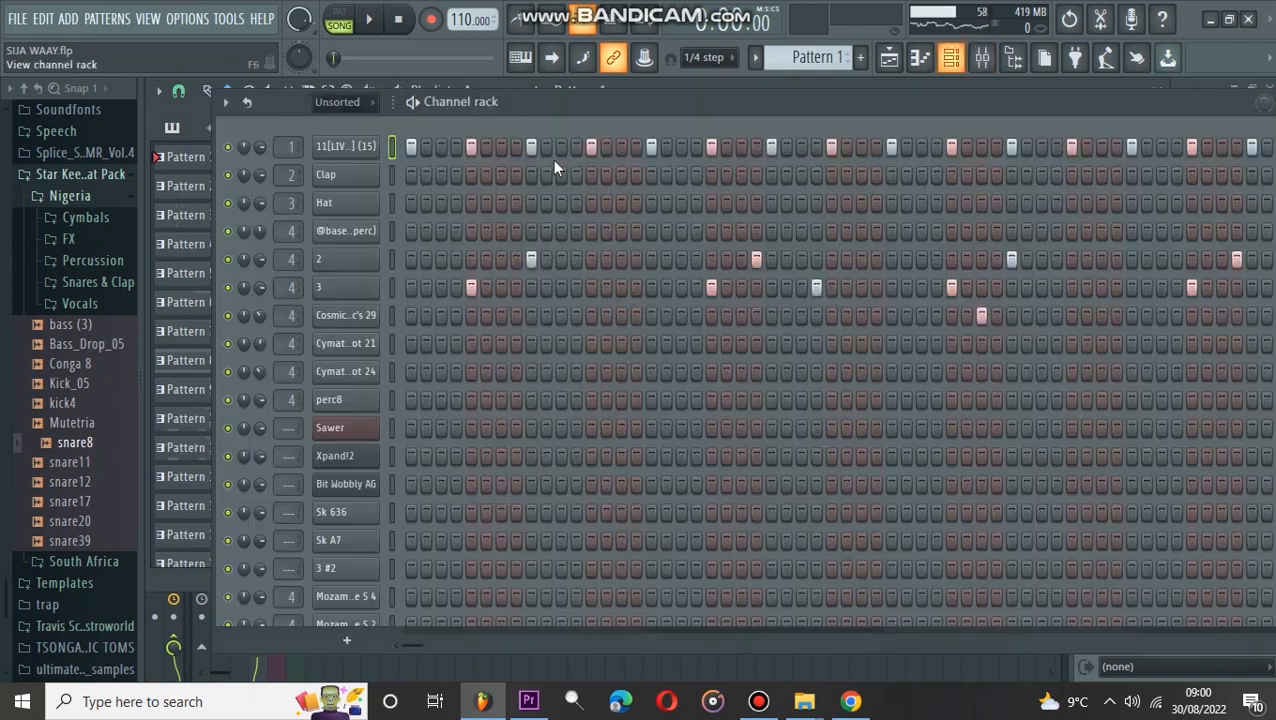
left_click(370, 22)
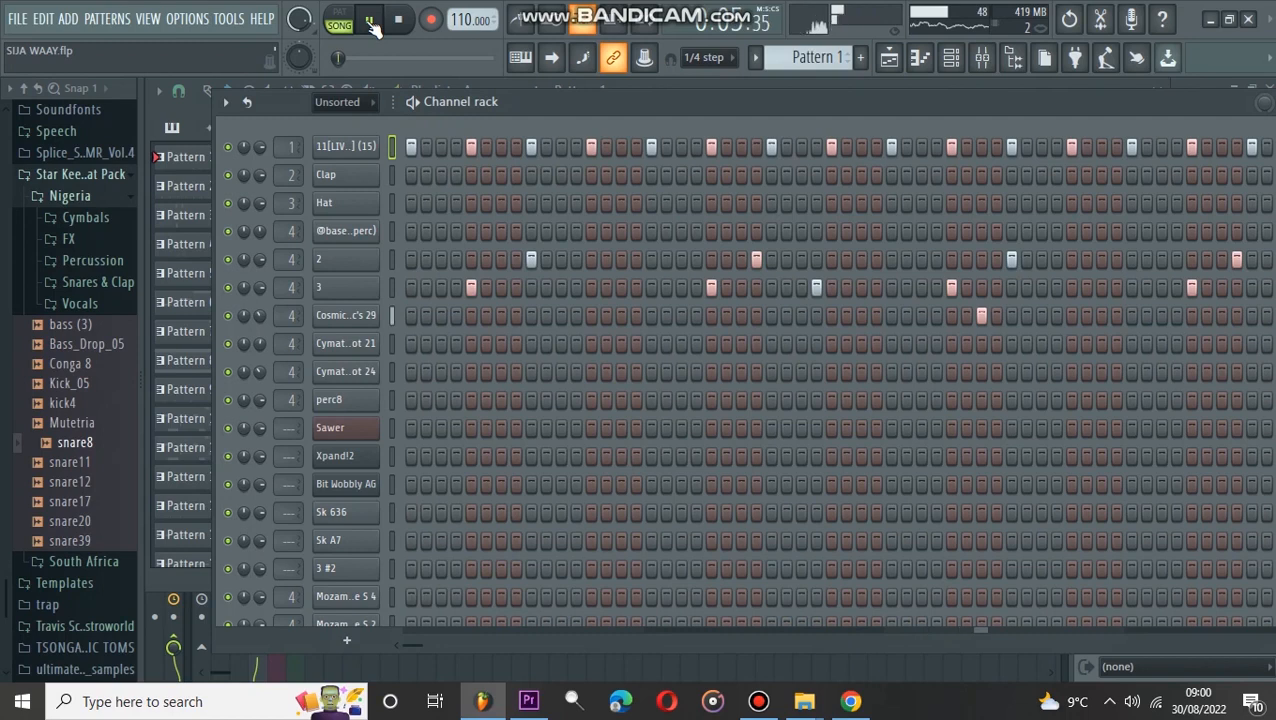
double_click(408, 100)
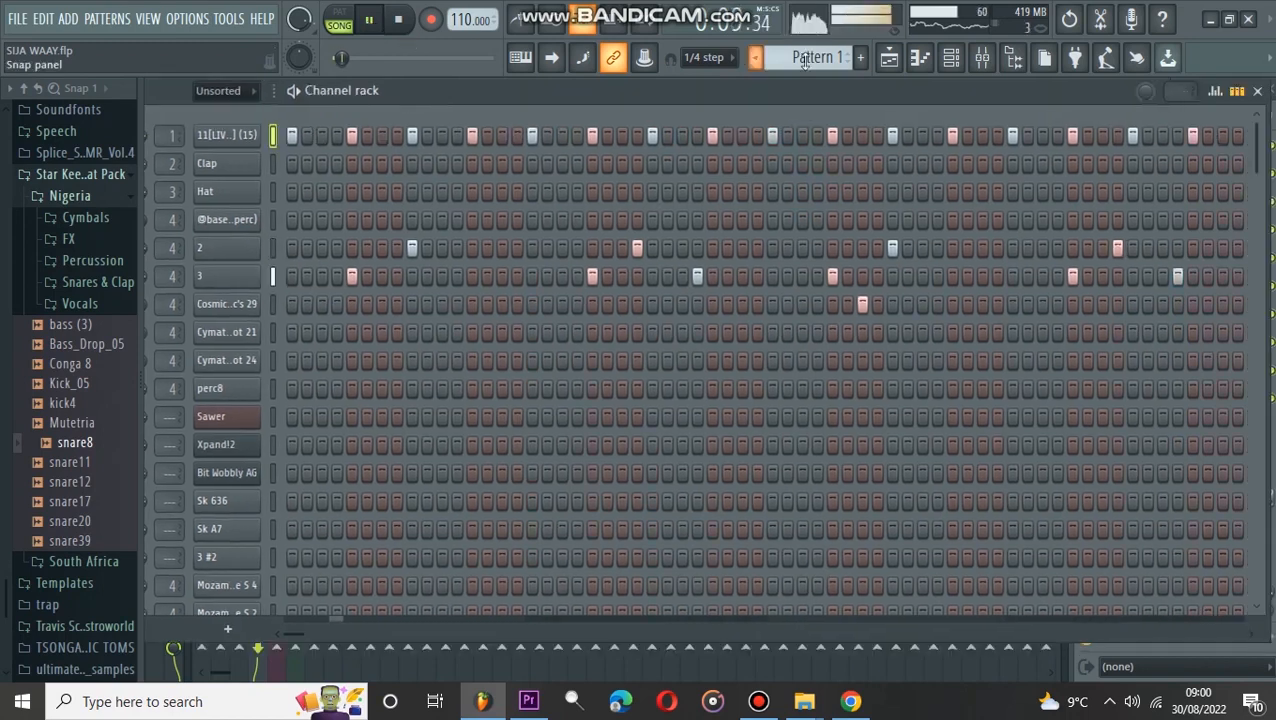
Step: Check Fruity Flangus's wet and dry levels on mixer Insert 4, and enable the effect while the song plays
left_click(981, 58)
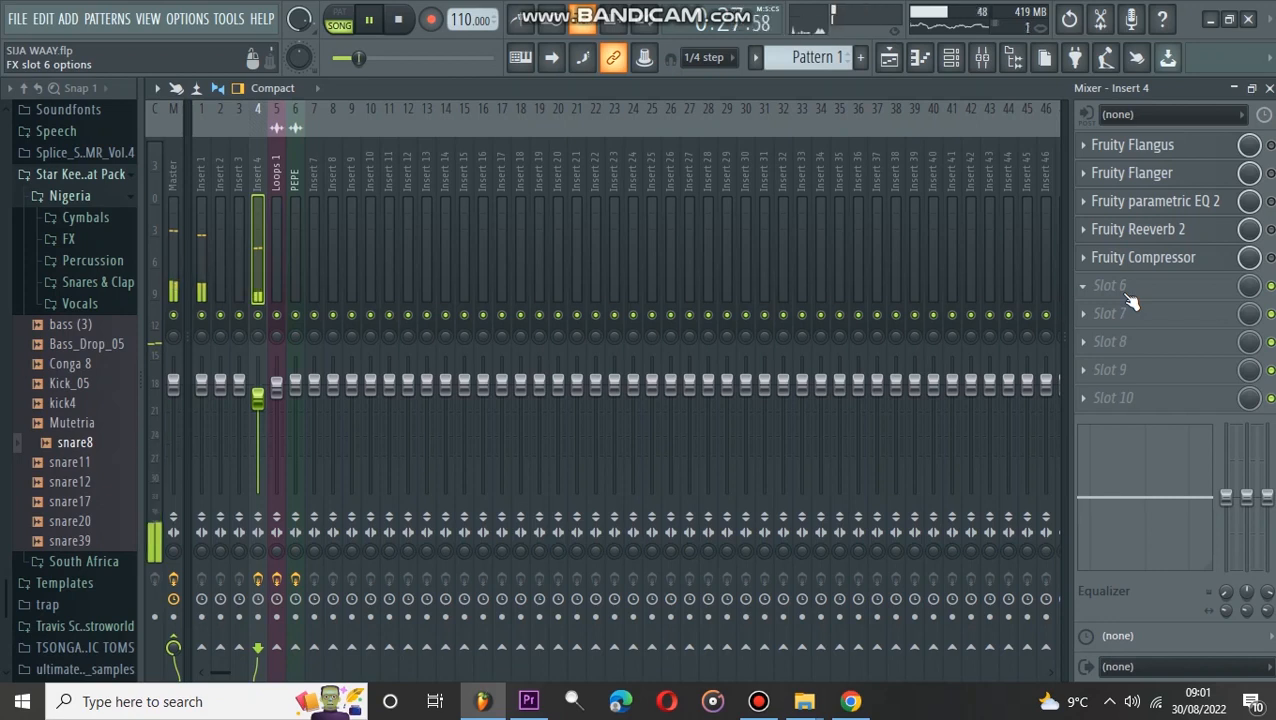
left_click(1195, 150)
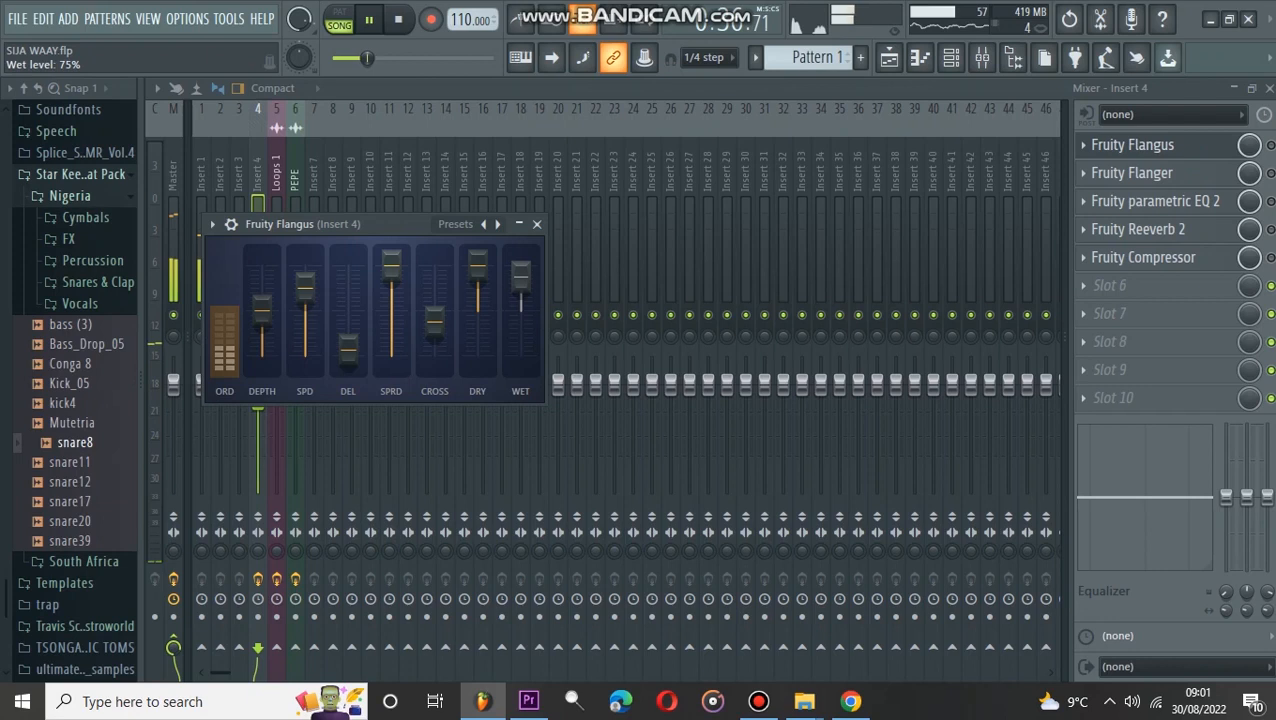
left_click_drag(521, 278, 479, 267)
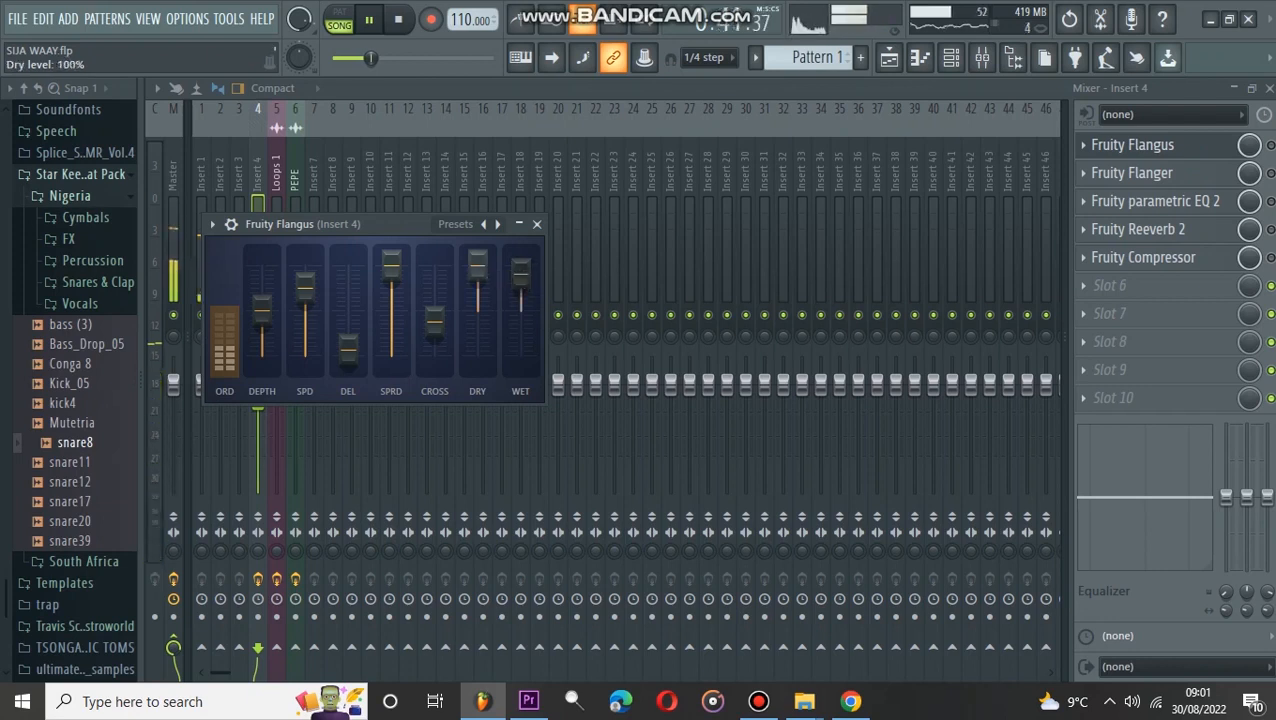
left_click(538, 225)
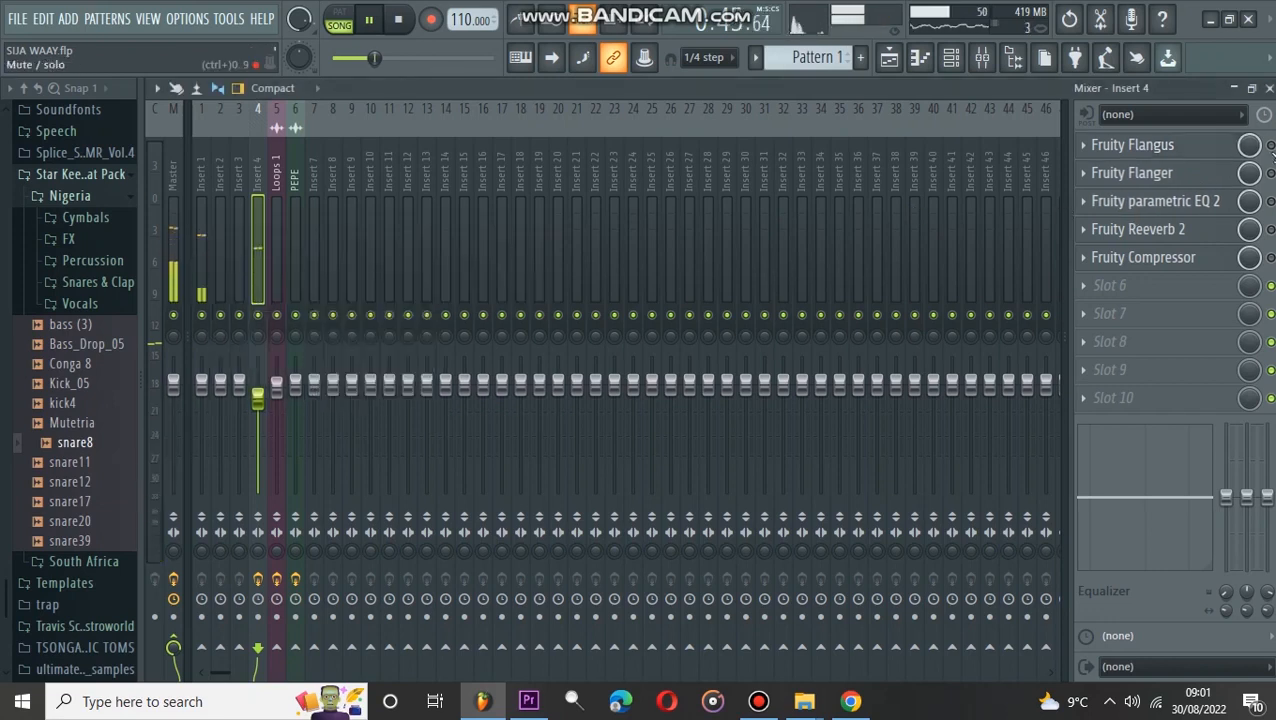
left_click(1270, 145)
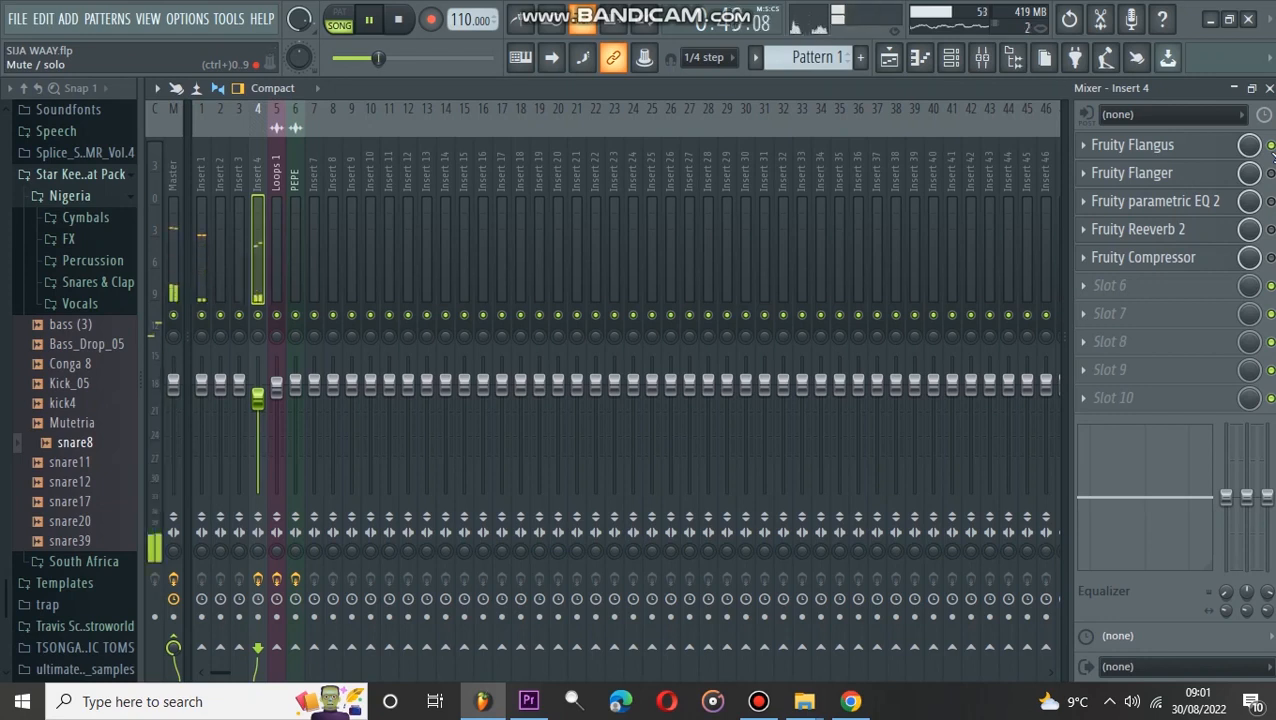
Step: Review Fruity Flanger's settings on Insert 4, enable the effect, and restart the song from the beginning
left_click(1212, 178)
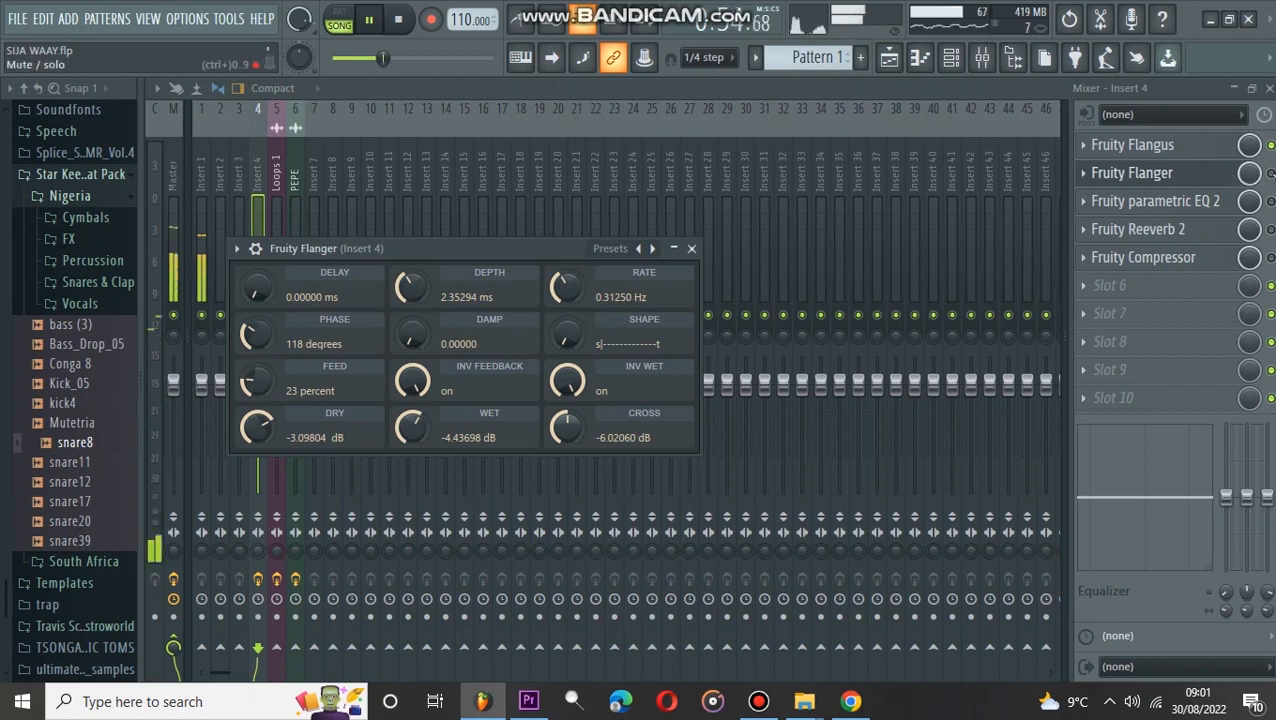
left_click(1272, 174)
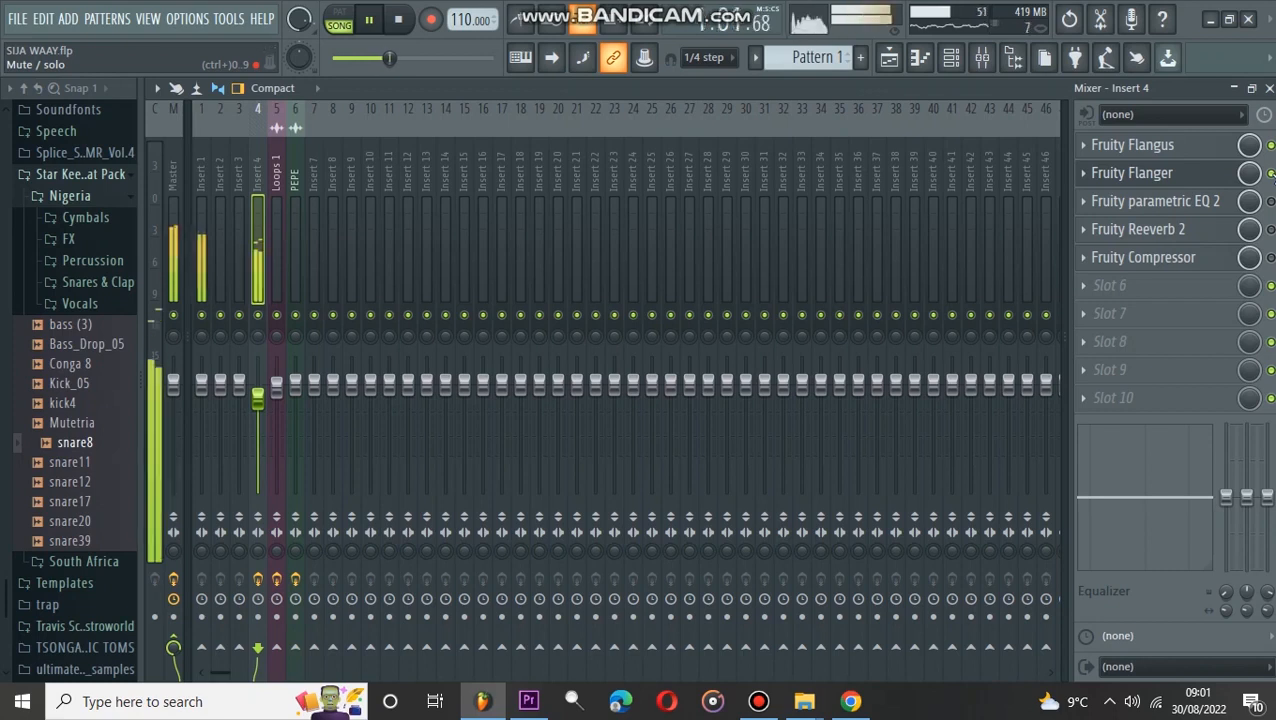
key("space")
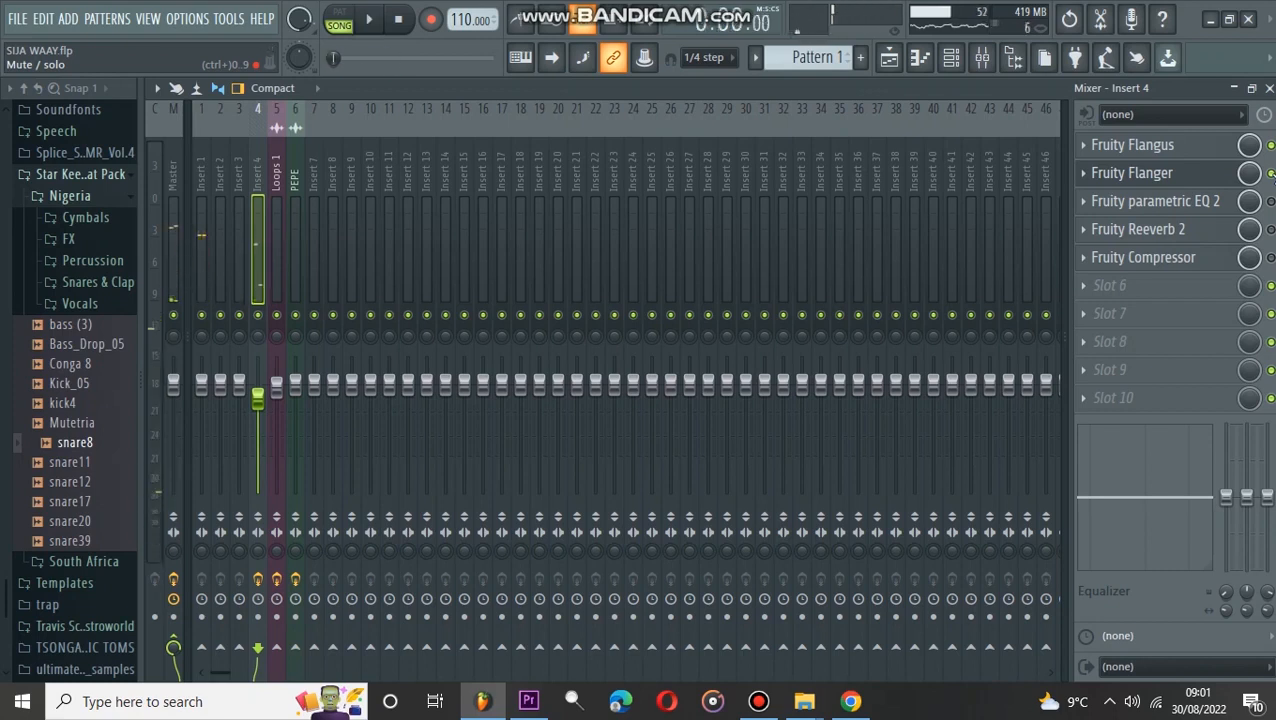
key("space")
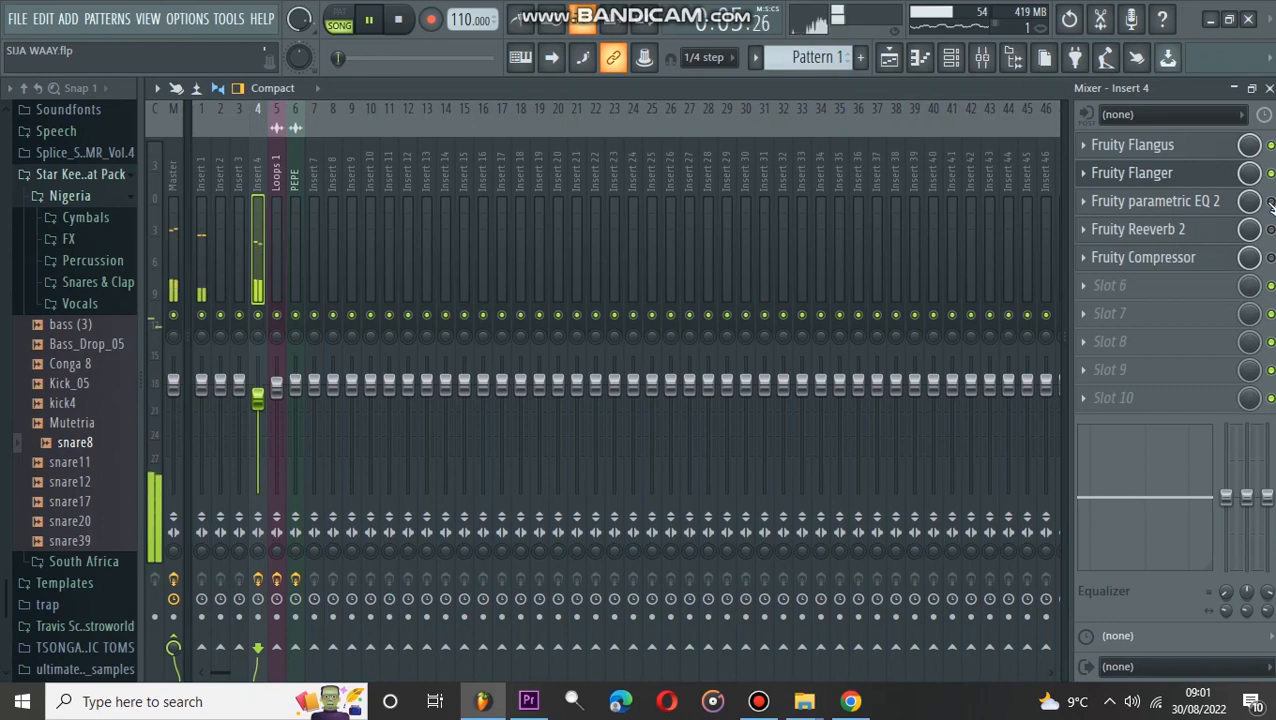
Step: Examine the Fruity parametric EQ 2 curve on Insert 4, enable the EQ, and stop playback
left_click(1186, 206)
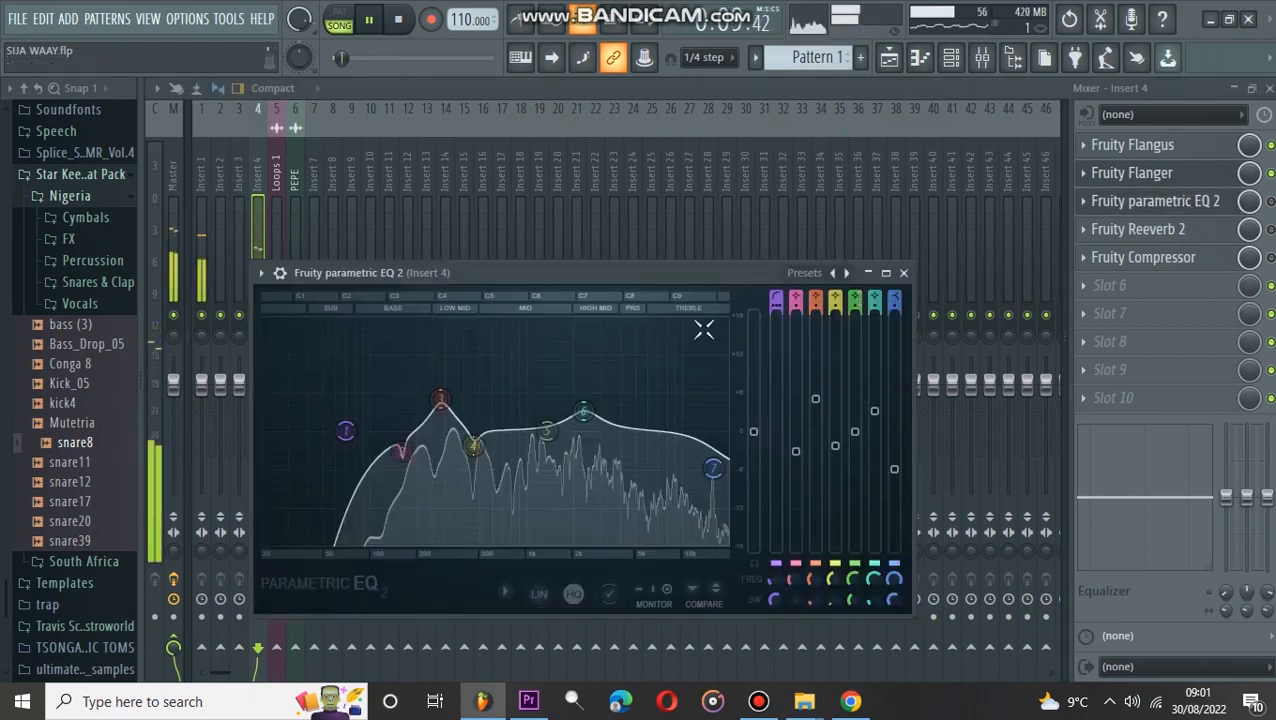
left_click(904, 273)
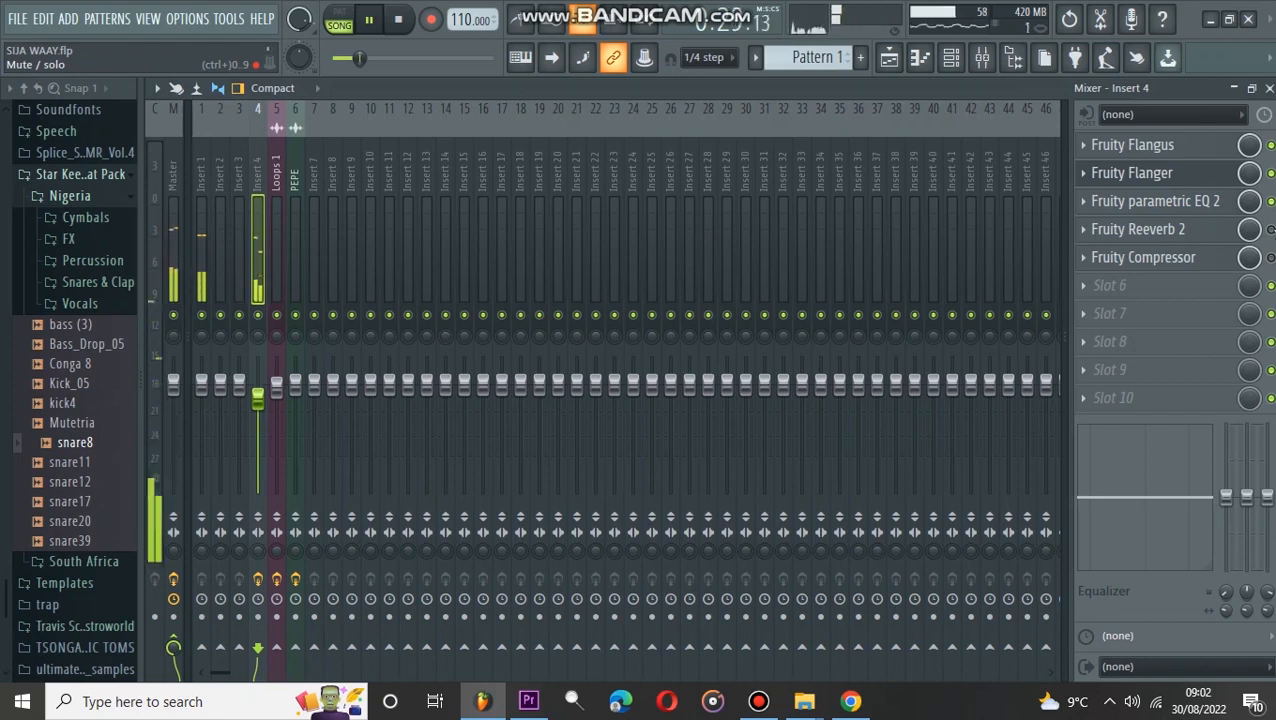
key("space")
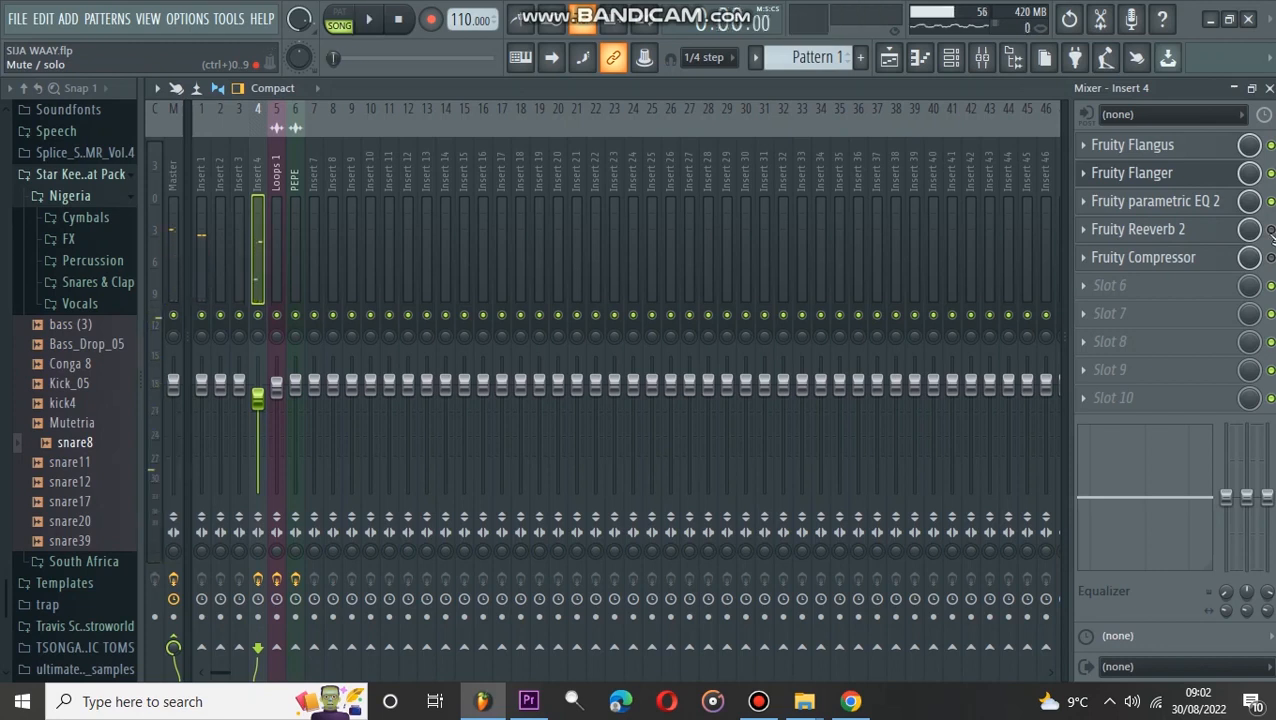
Step: Enable Fruity Reeverb 2 with a 4% wet level and Fruity Compressor on Insert 4, restarting the song to hear them
left_click(1181, 236)
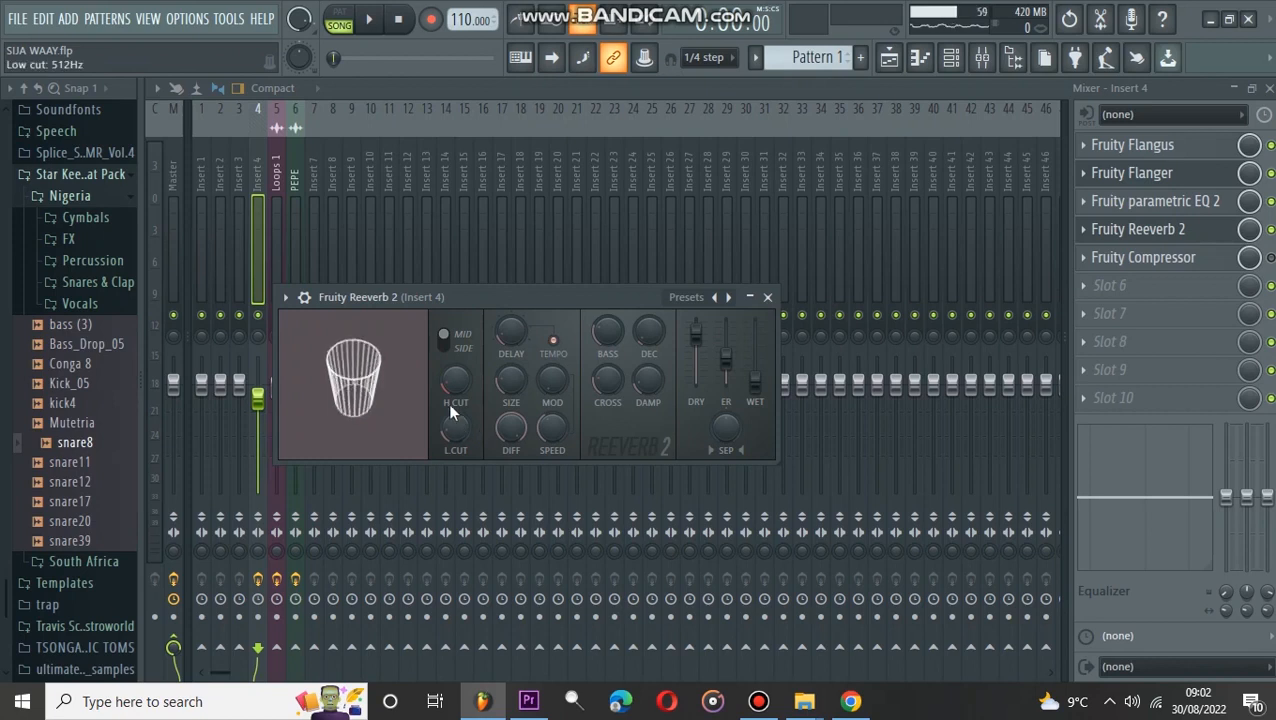
key("space")
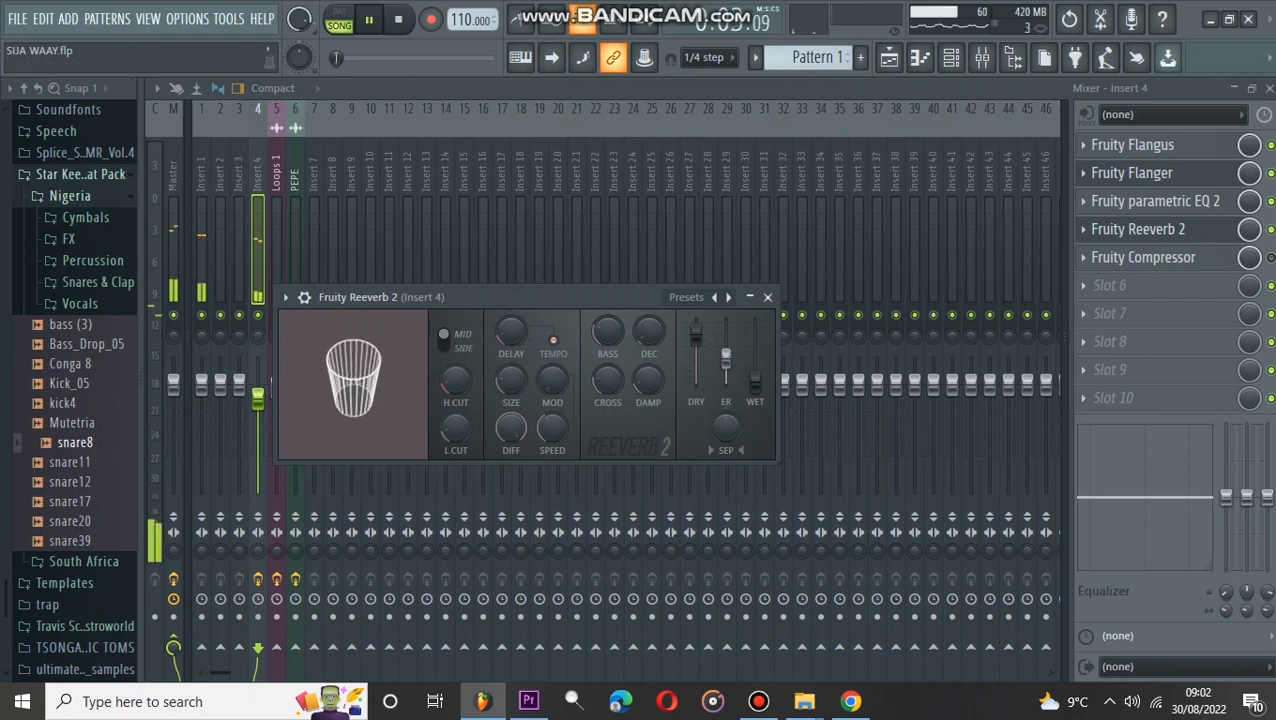
left_click_drag(753, 384, 752, 382)
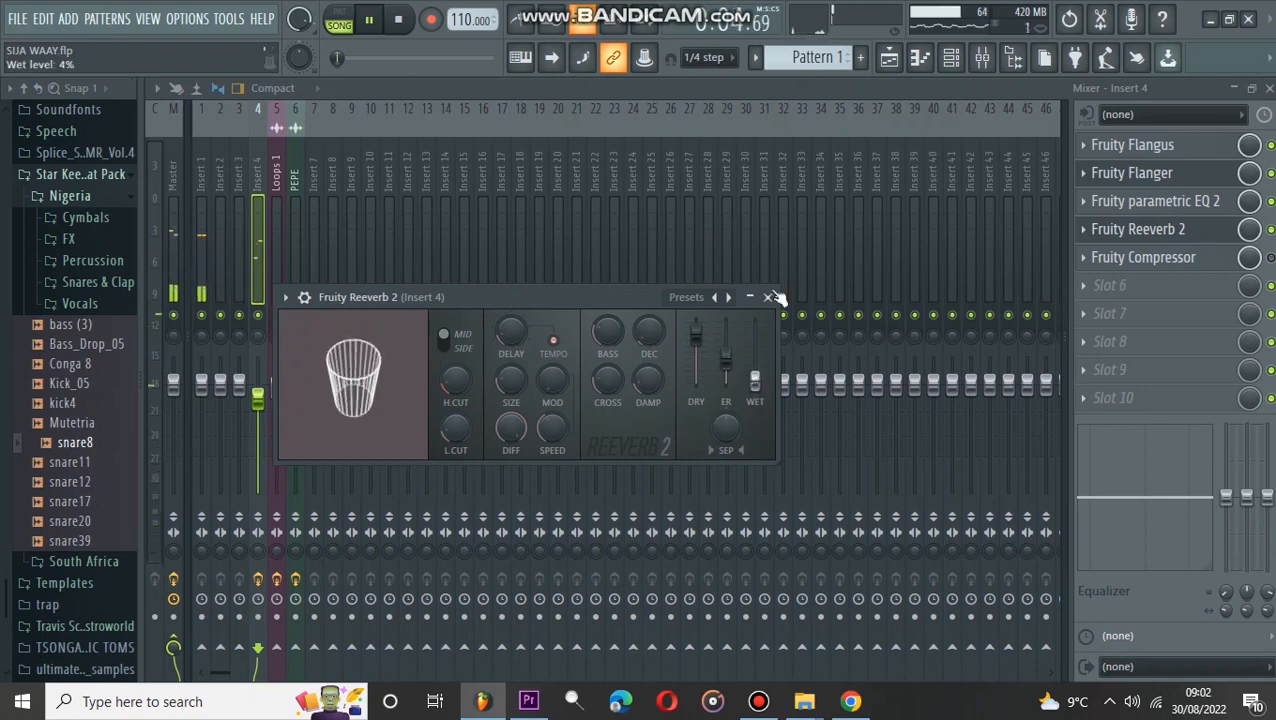
left_click(1218, 233)
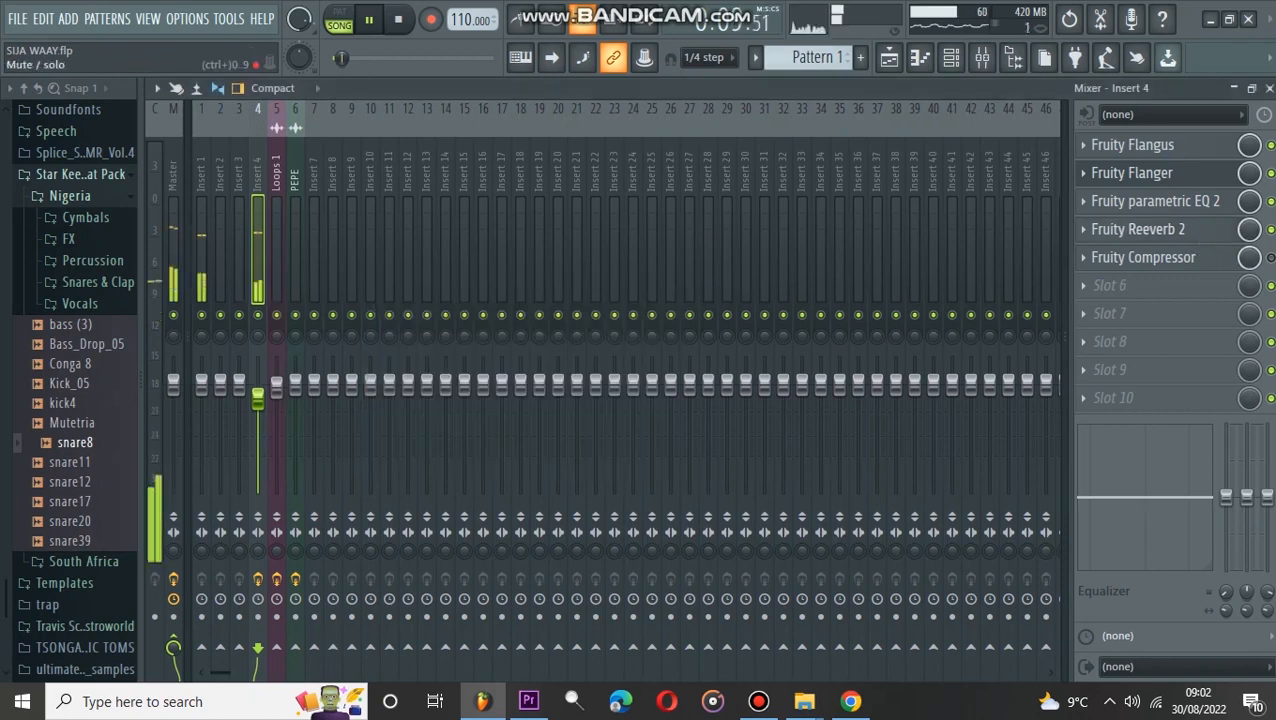
key("space")
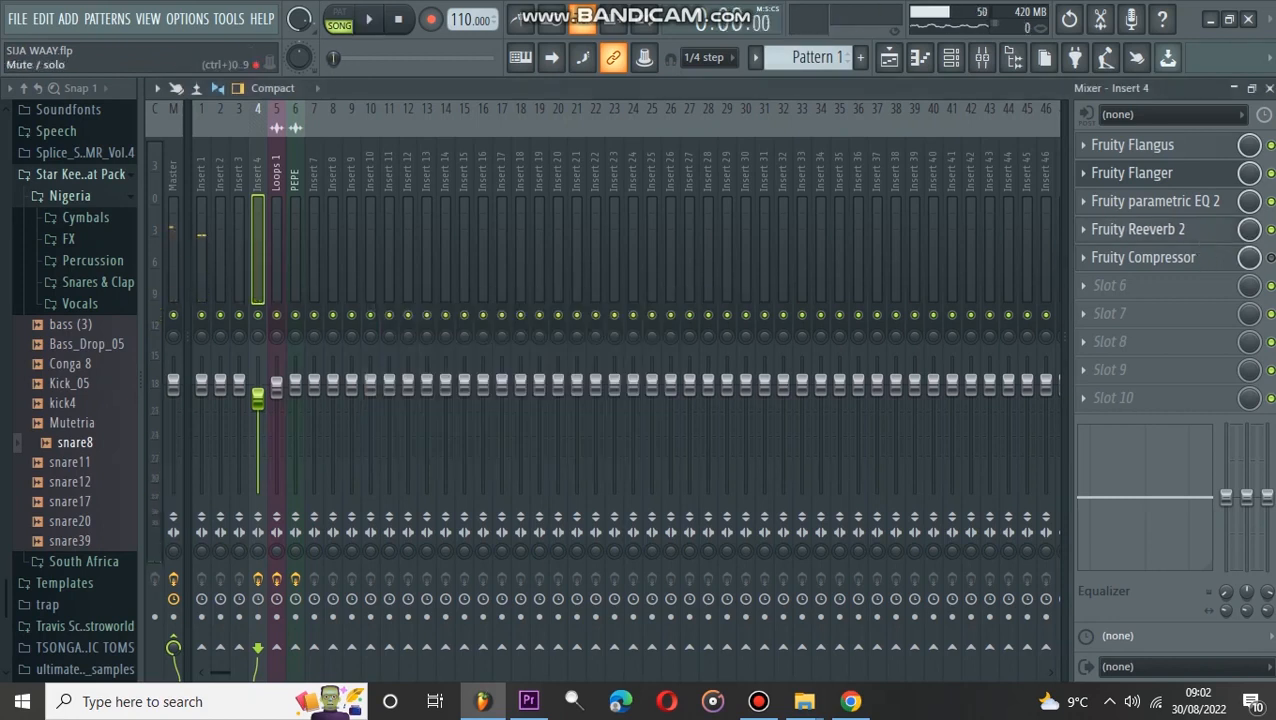
key("space")
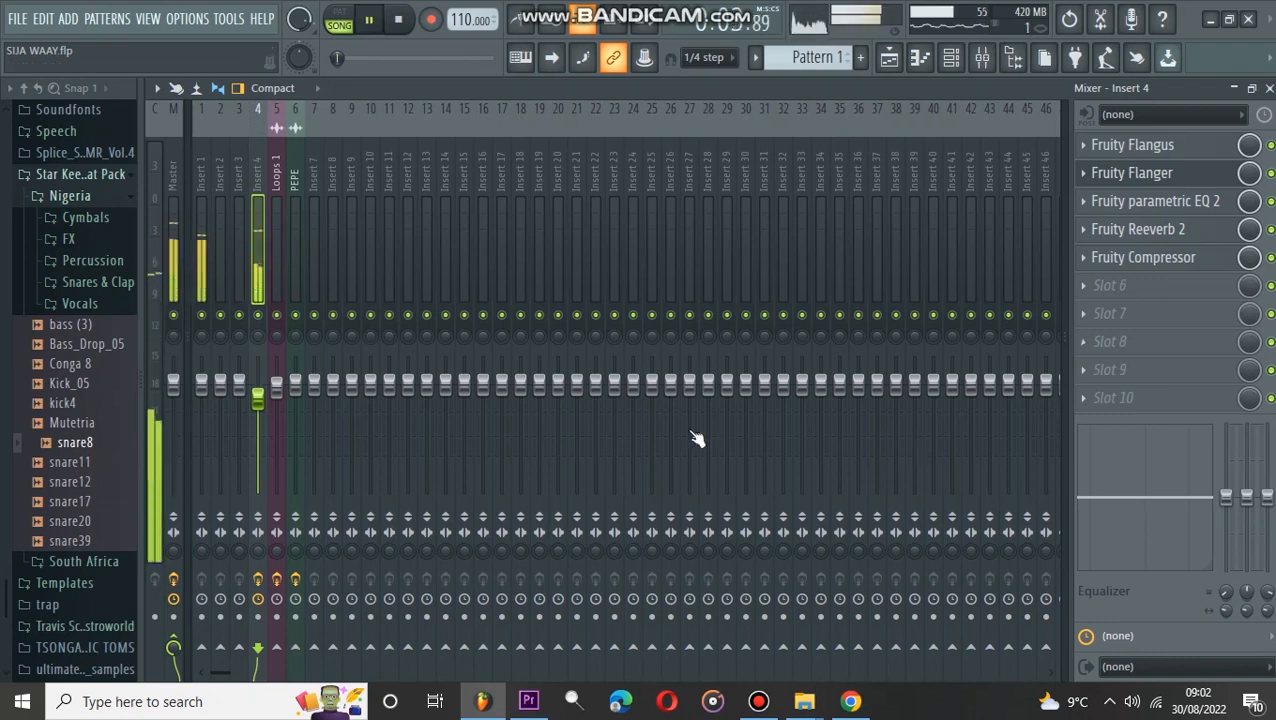
Step: Review Fruity Compressor's threshold, ratio, gain, attack and release settings on Insert 4 while the song plays
left_click(1139, 258)
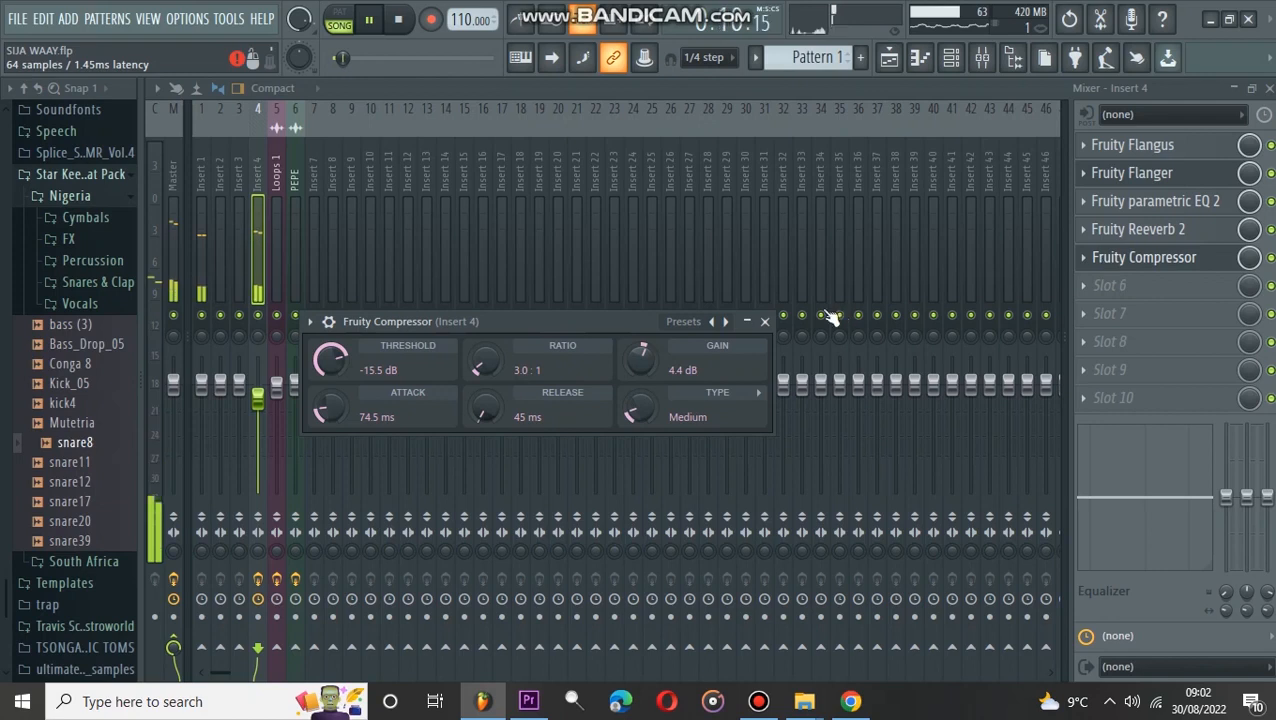
left_click(765, 323)
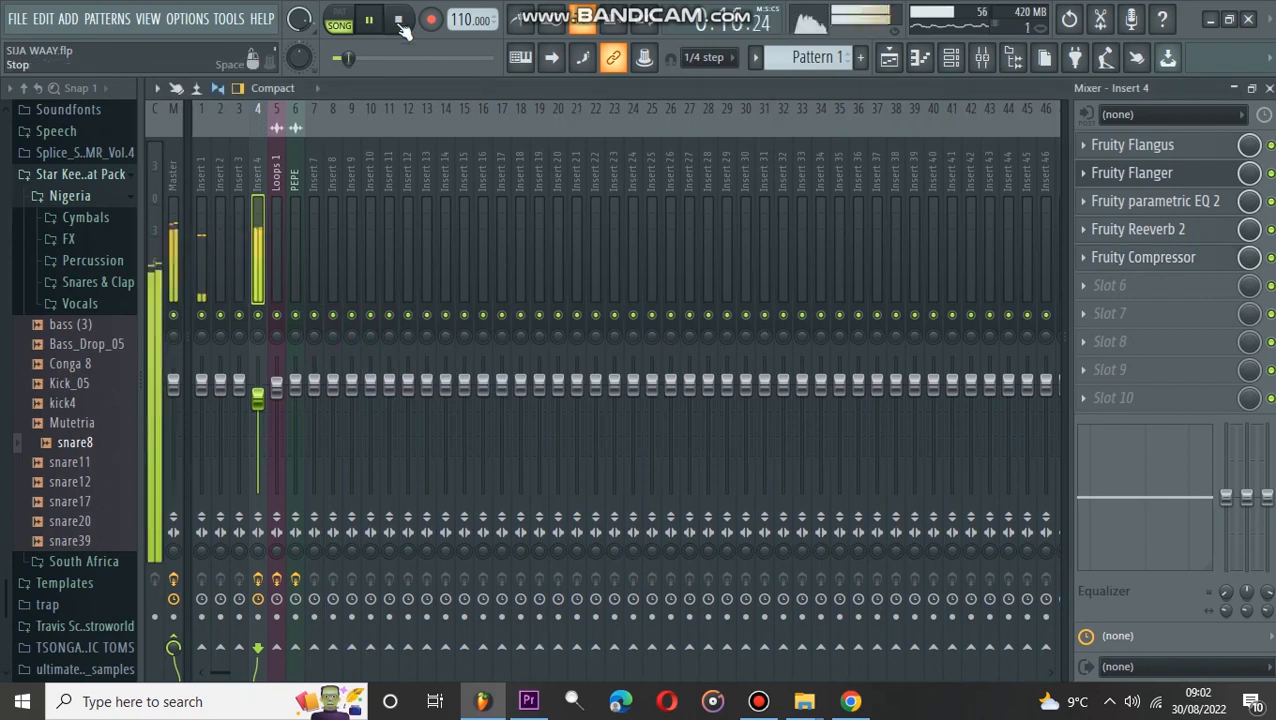
left_click(316, 90)
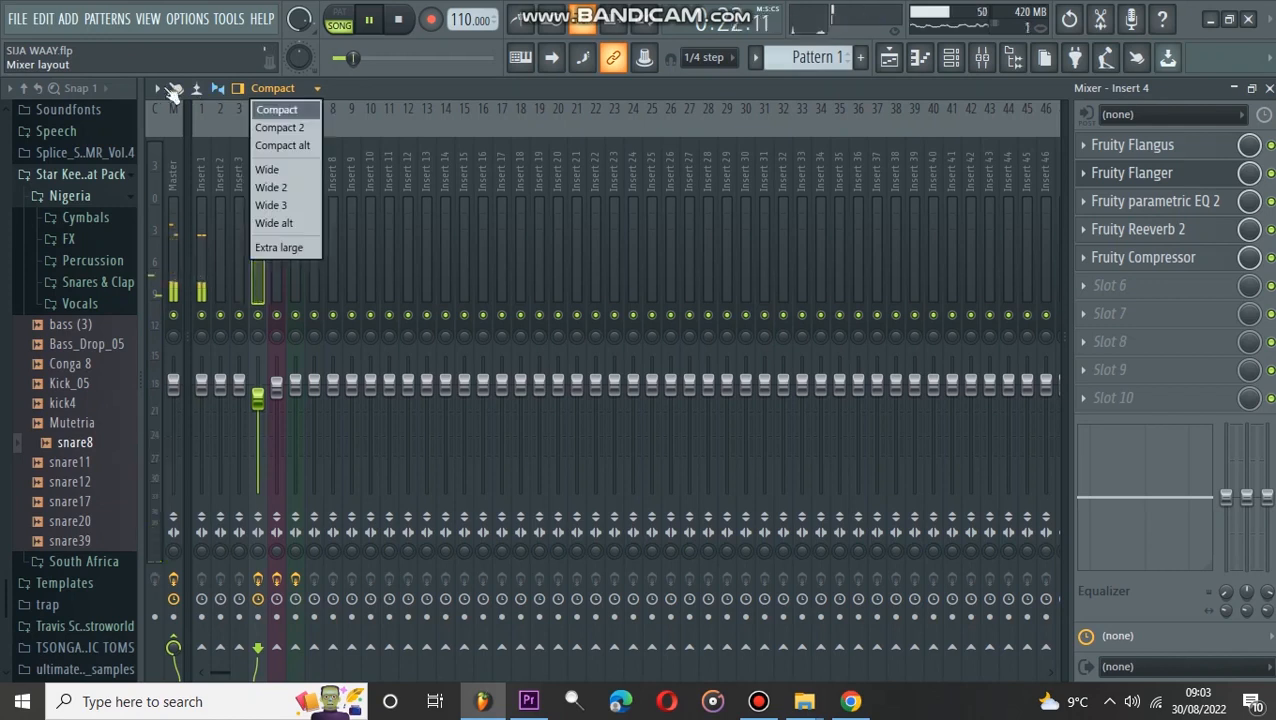
left_click(161, 87)
left_click(161, 87)
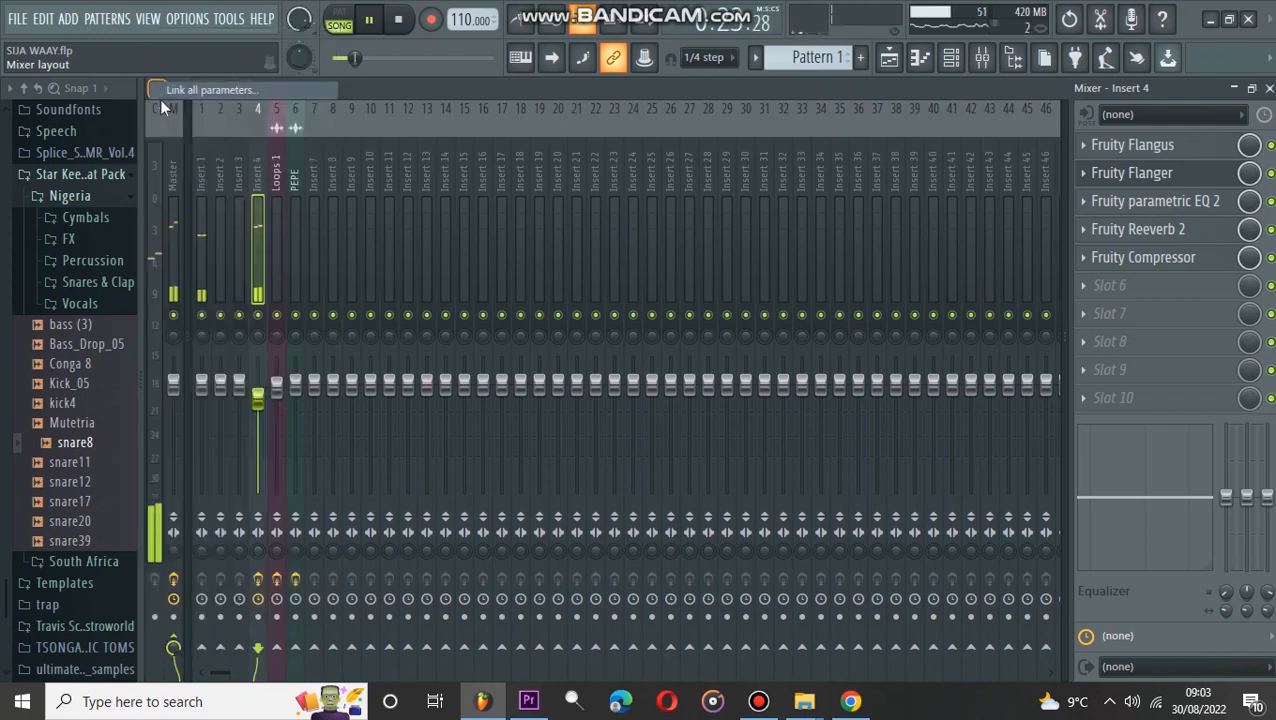
left_click(161, 95)
left_click(760, 188)
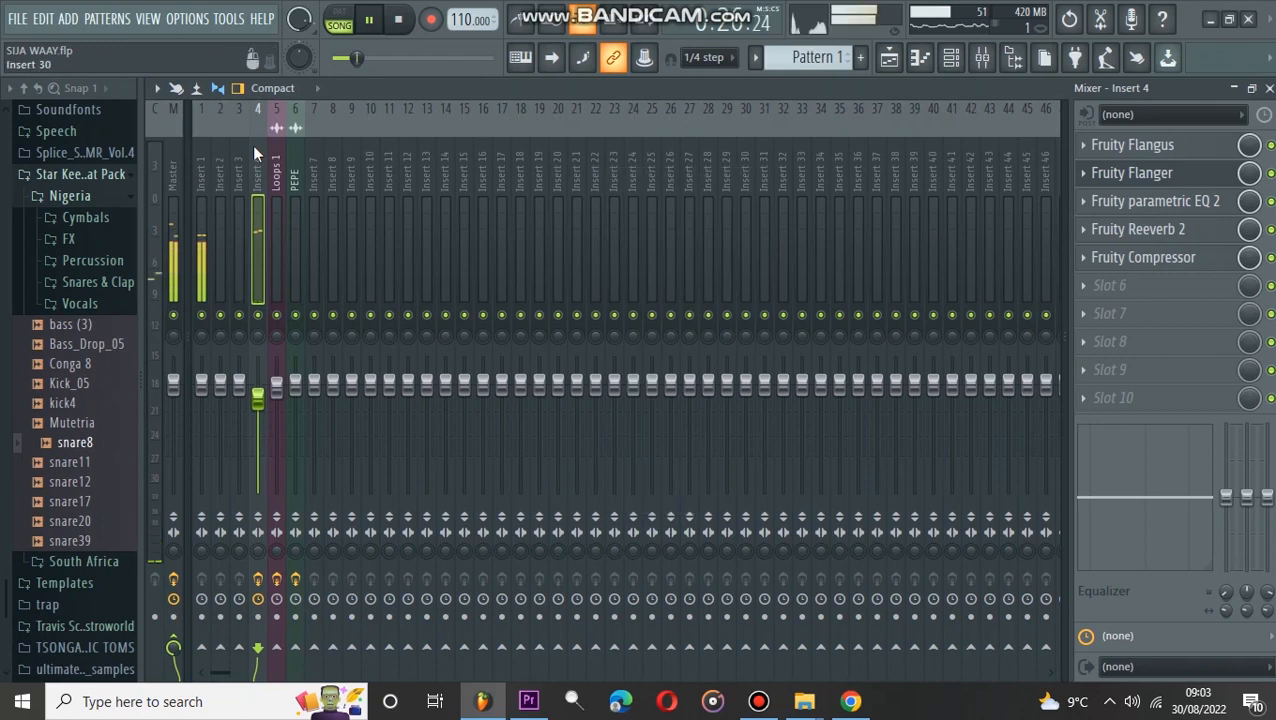
left_click(158, 88)
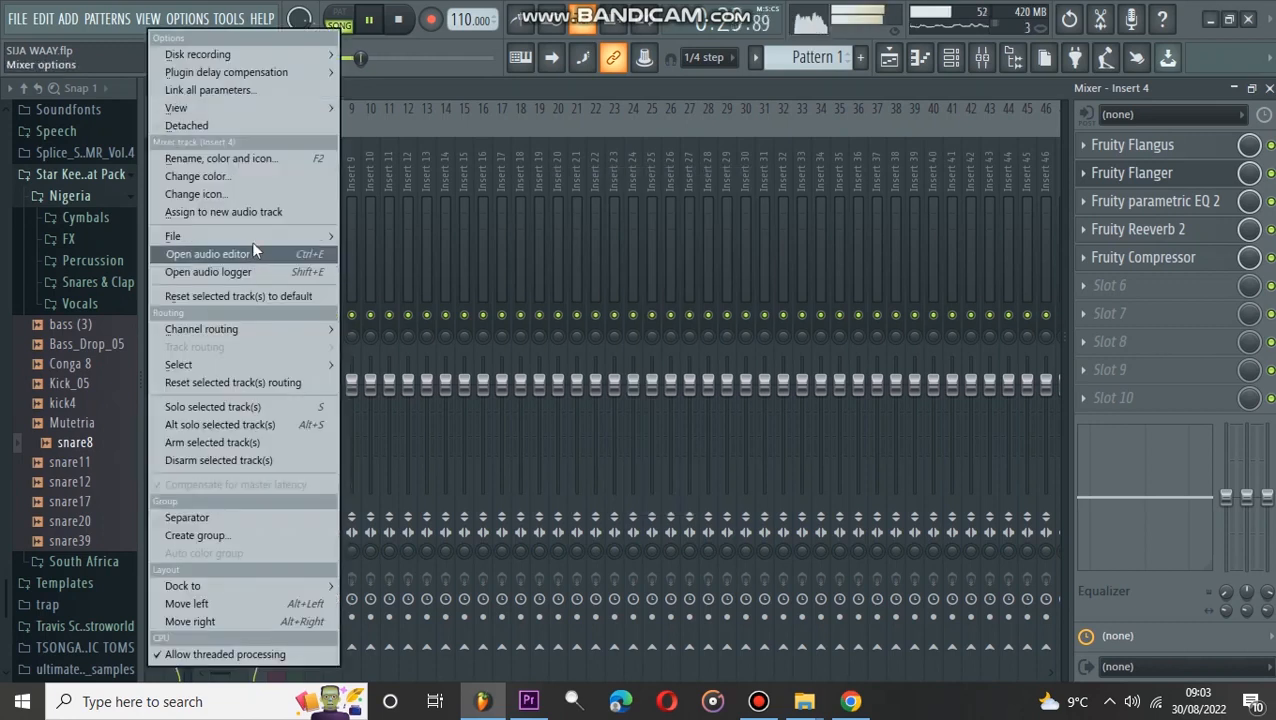
left_click(471, 86)
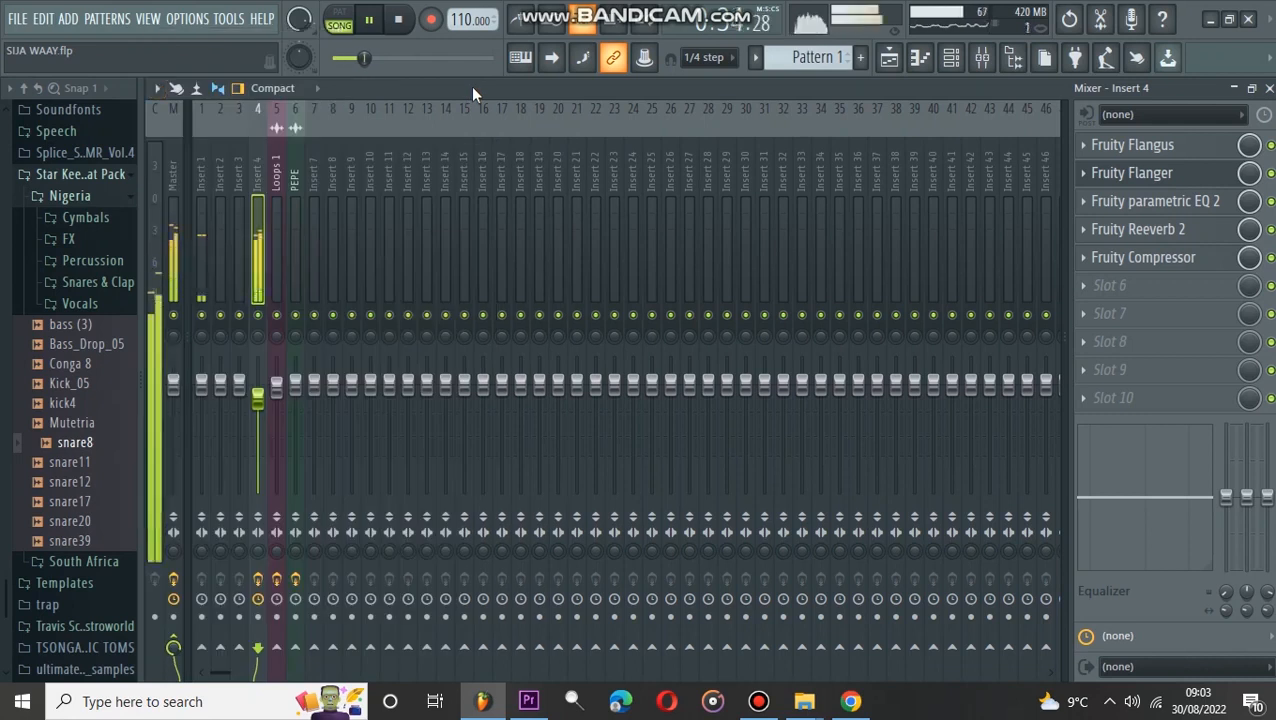
Step: Stop playback and start saving Insert 4's mixer track state, choosing the Desktop as the destination folder
key("space")
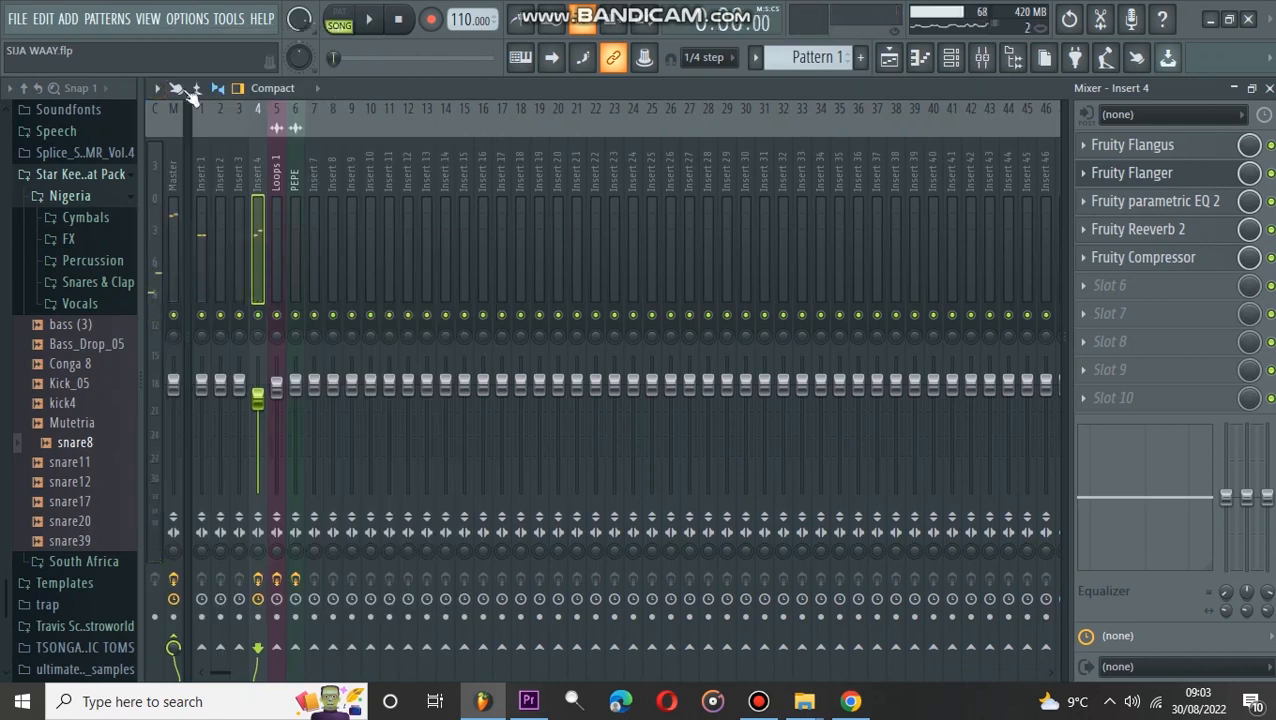
left_click(158, 88)
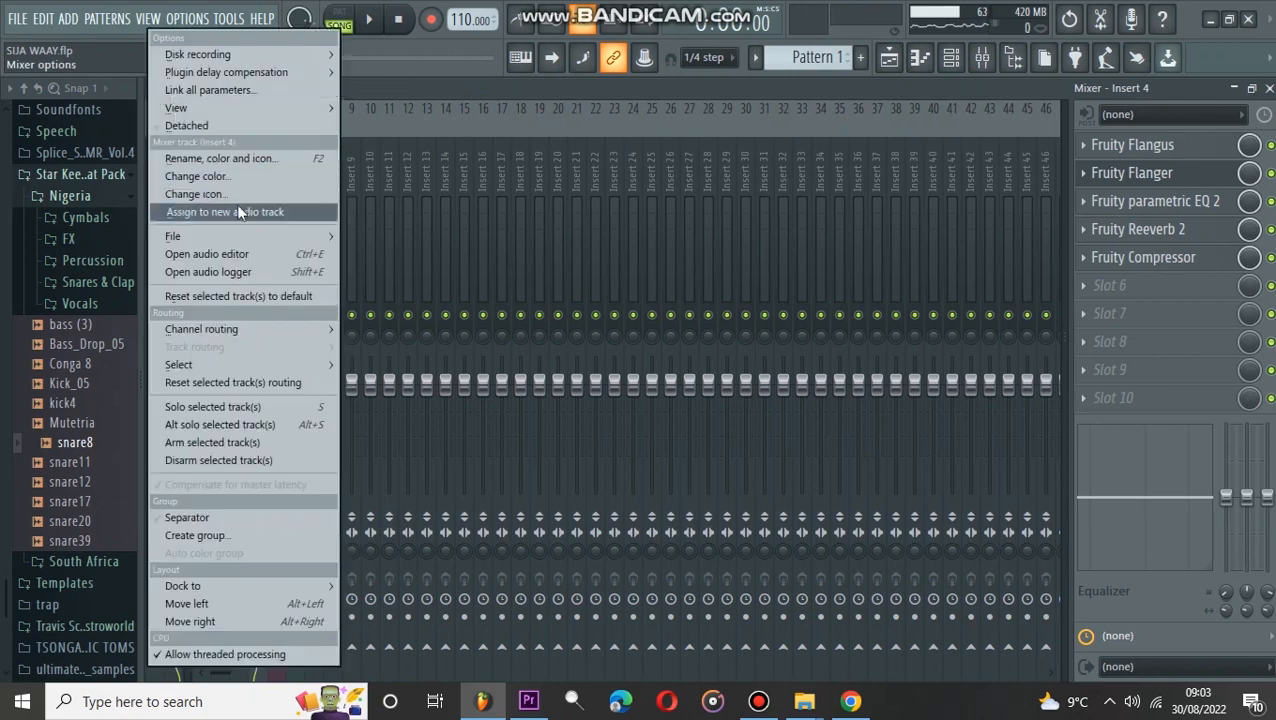
mouse_move(238, 236)
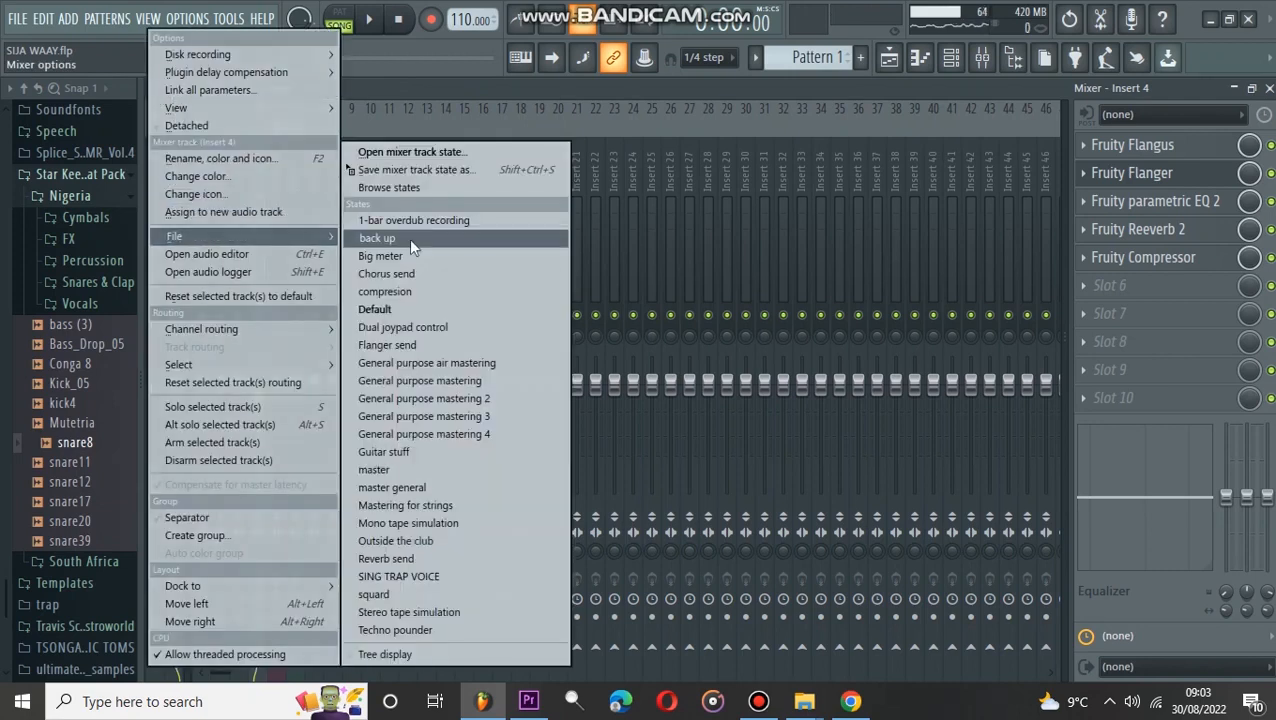
left_click(480, 166)
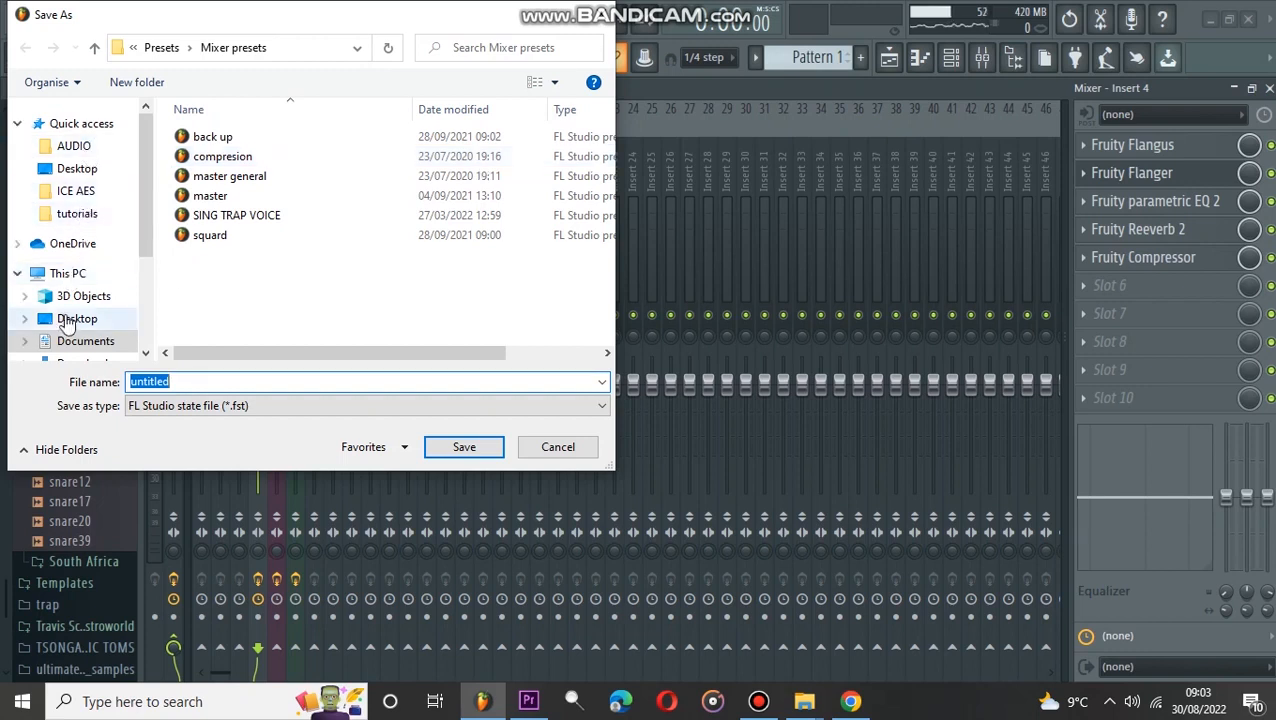
left_click(95, 331)
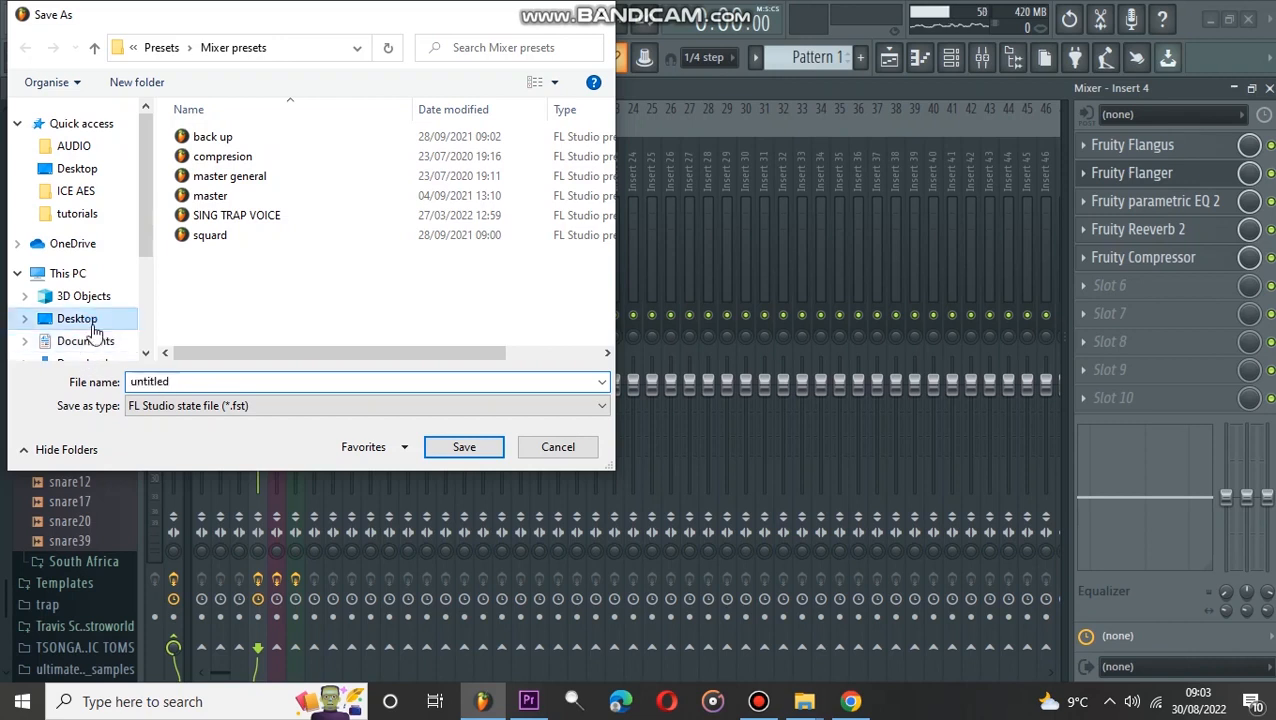
Step: Name the state file MOZAMBIQUE DUB PRESETS and save it as an FL Studio state file
left_click(257, 383)
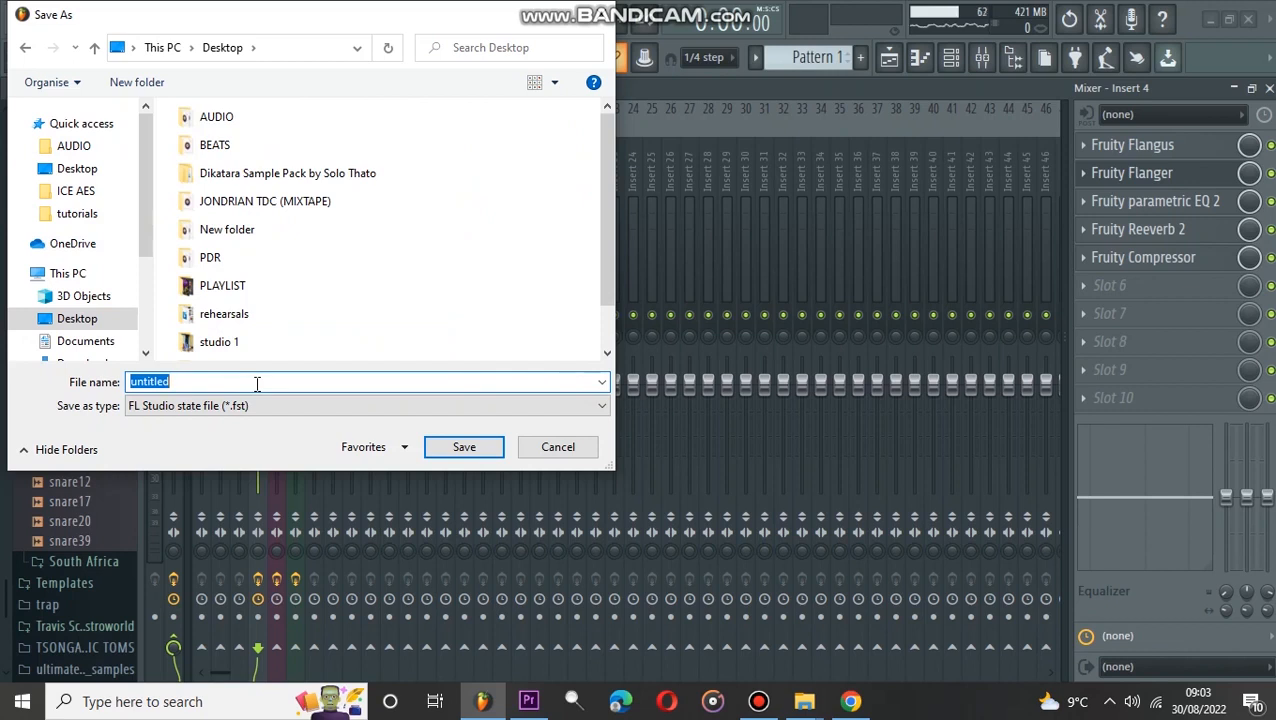
type("M")
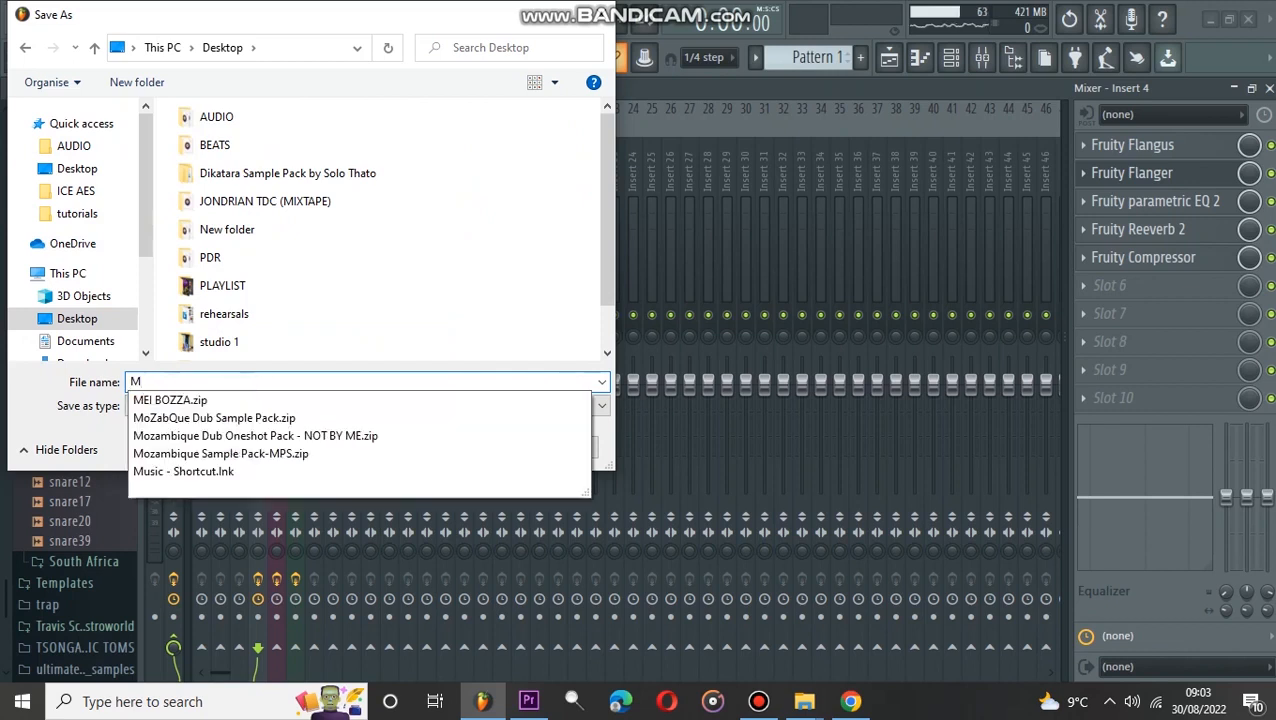
type("OZA")
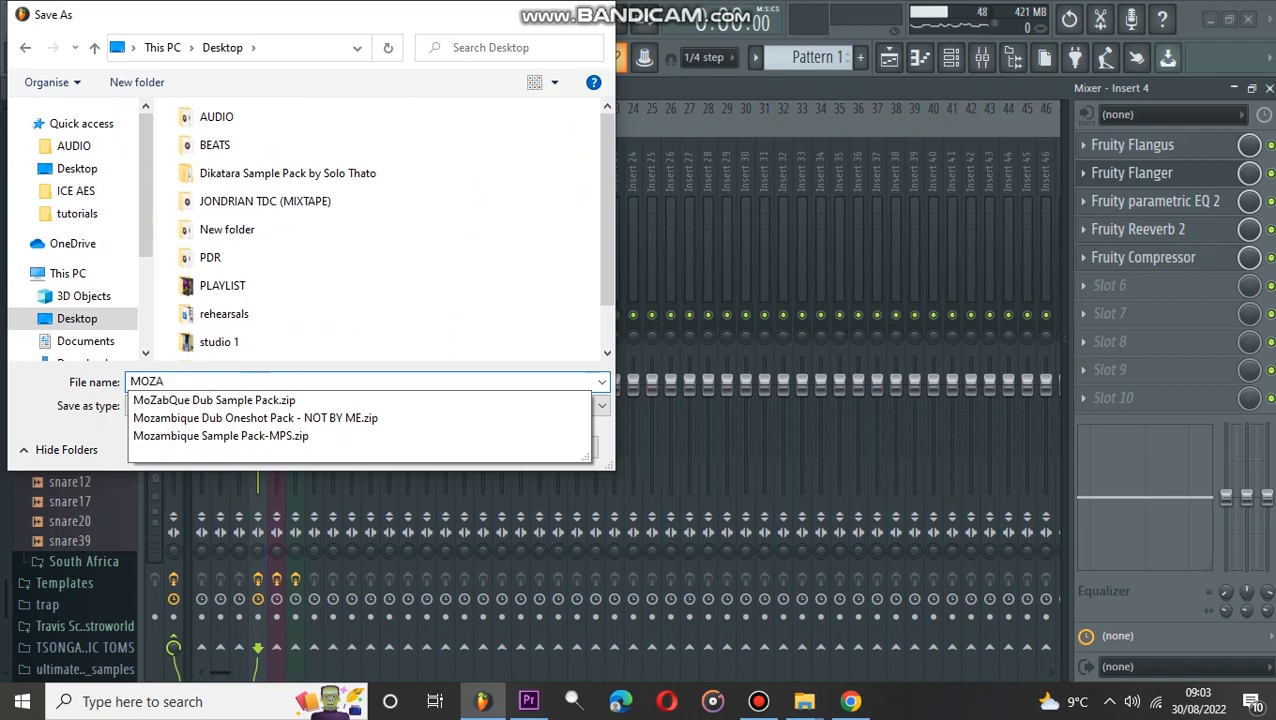
type("MBIQUE ")
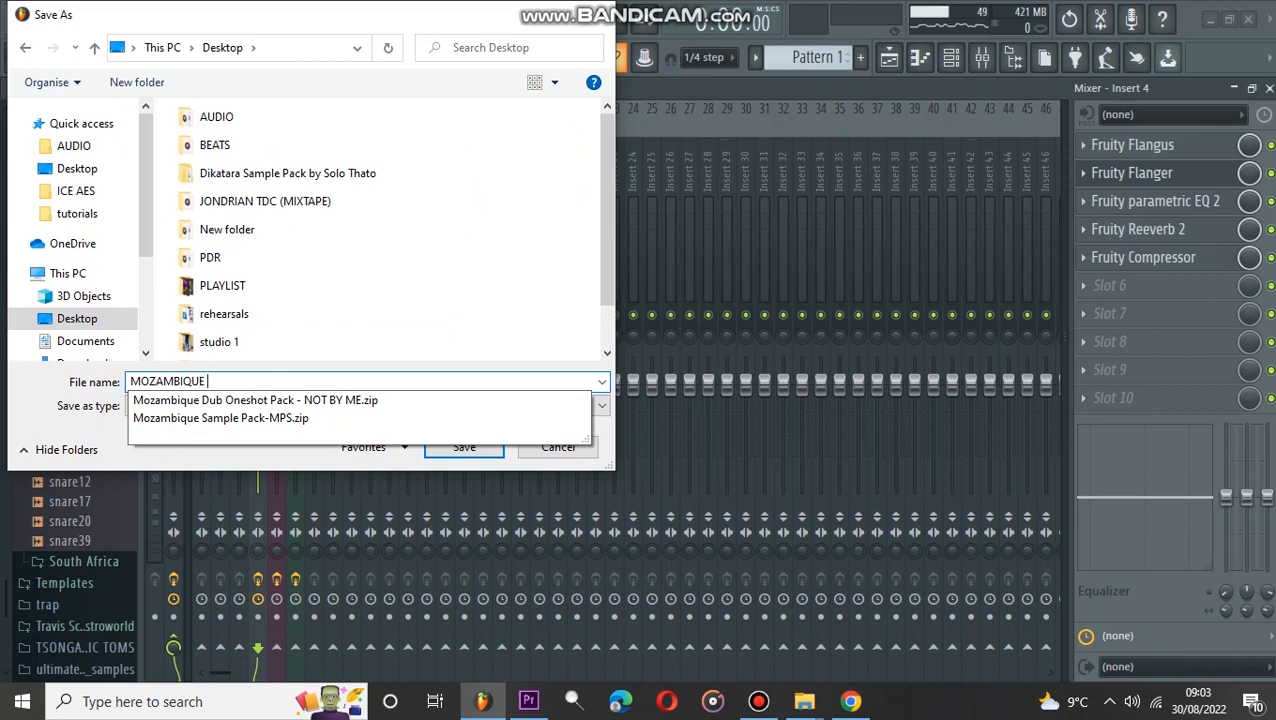
type("DUB ")
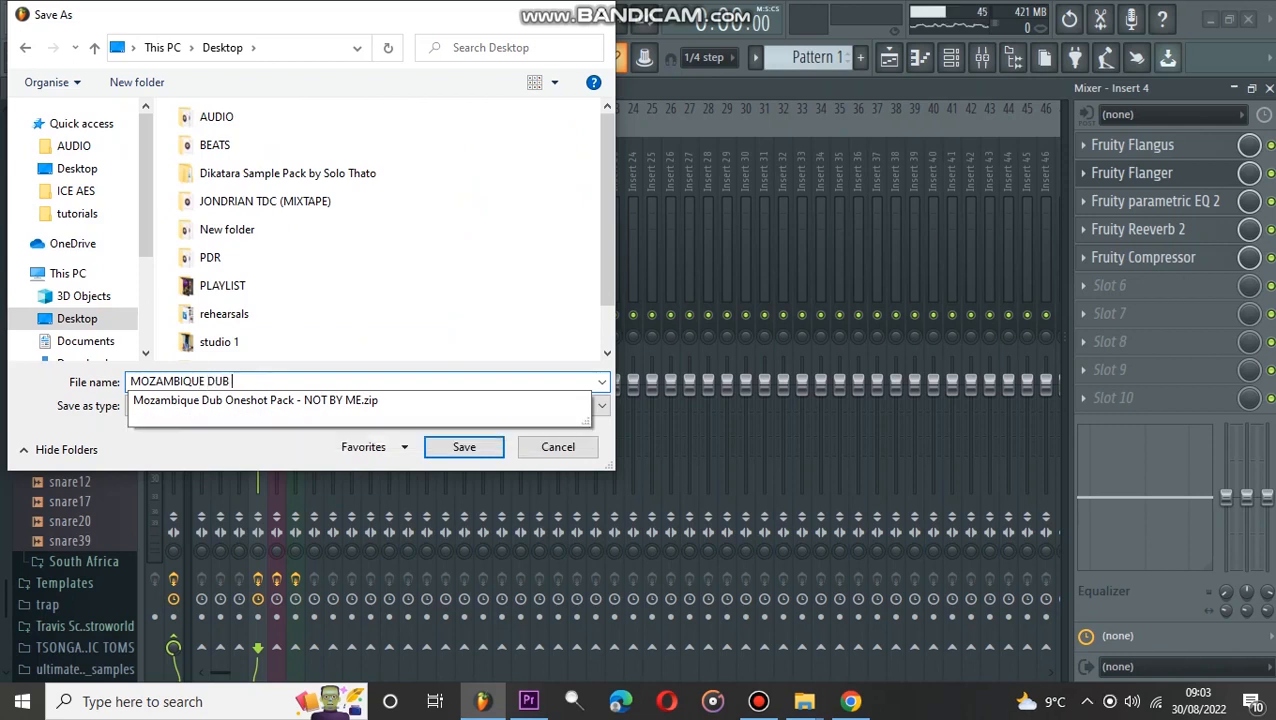
type("PRESETS")
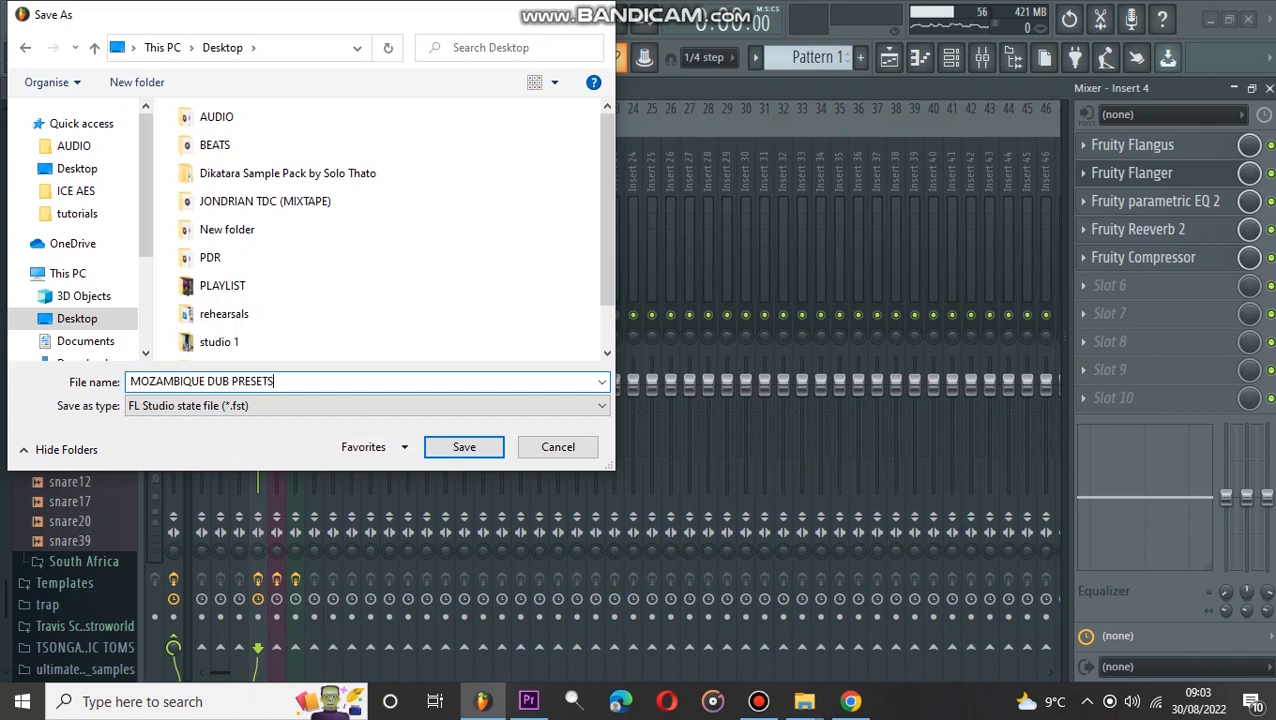
left_click(449, 453)
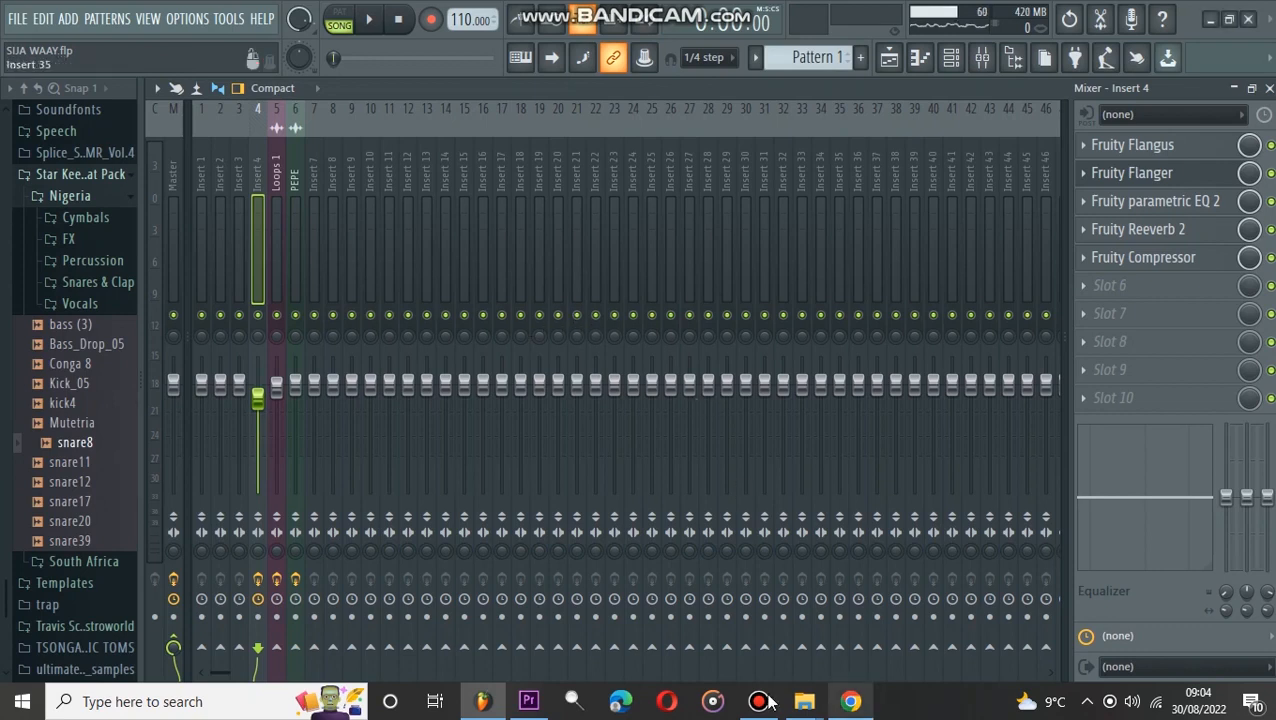
Step: Create a new Basic with limiter project, saving the changes to SIJA WAAY.flp
left_click(768, 702)
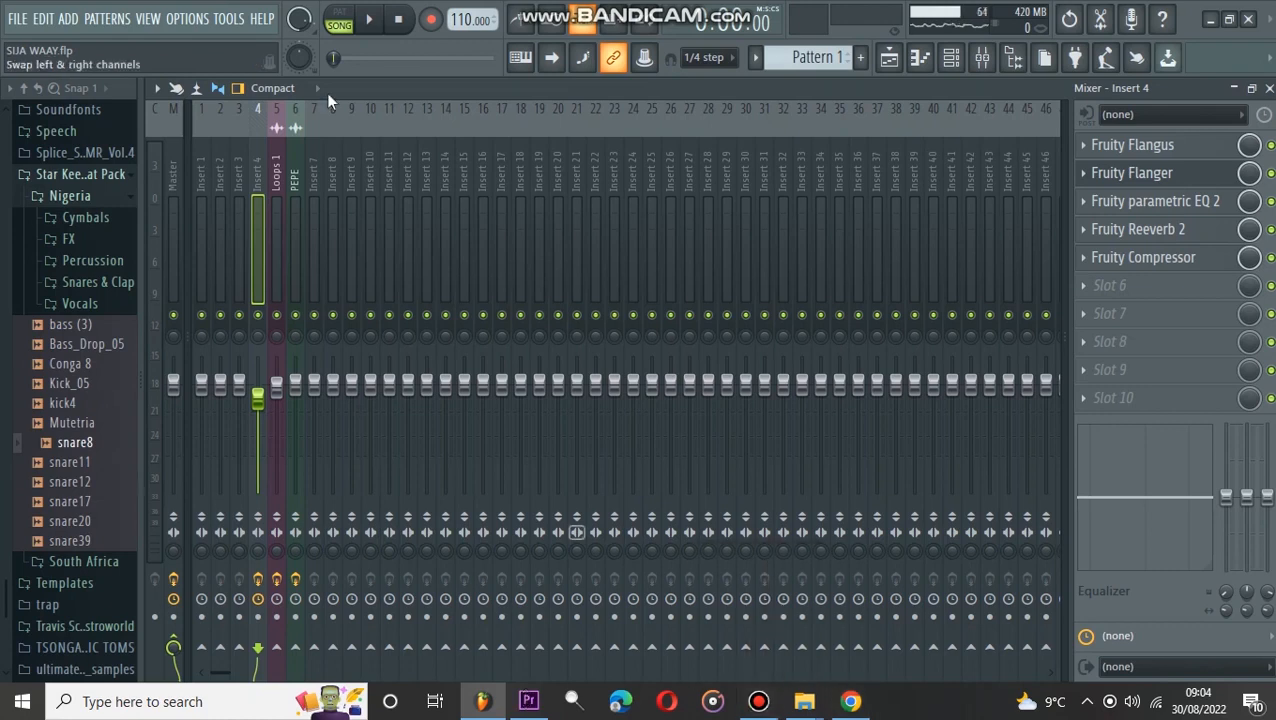
left_click(16, 21)
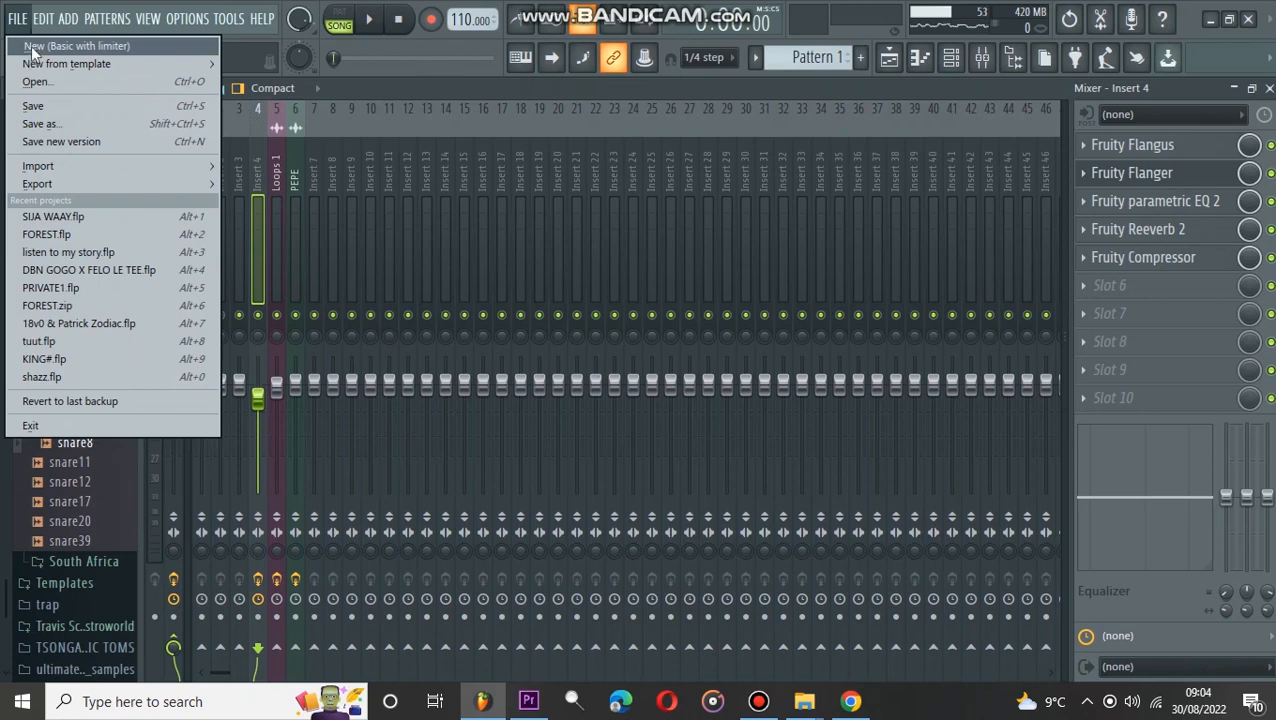
left_click(31, 46)
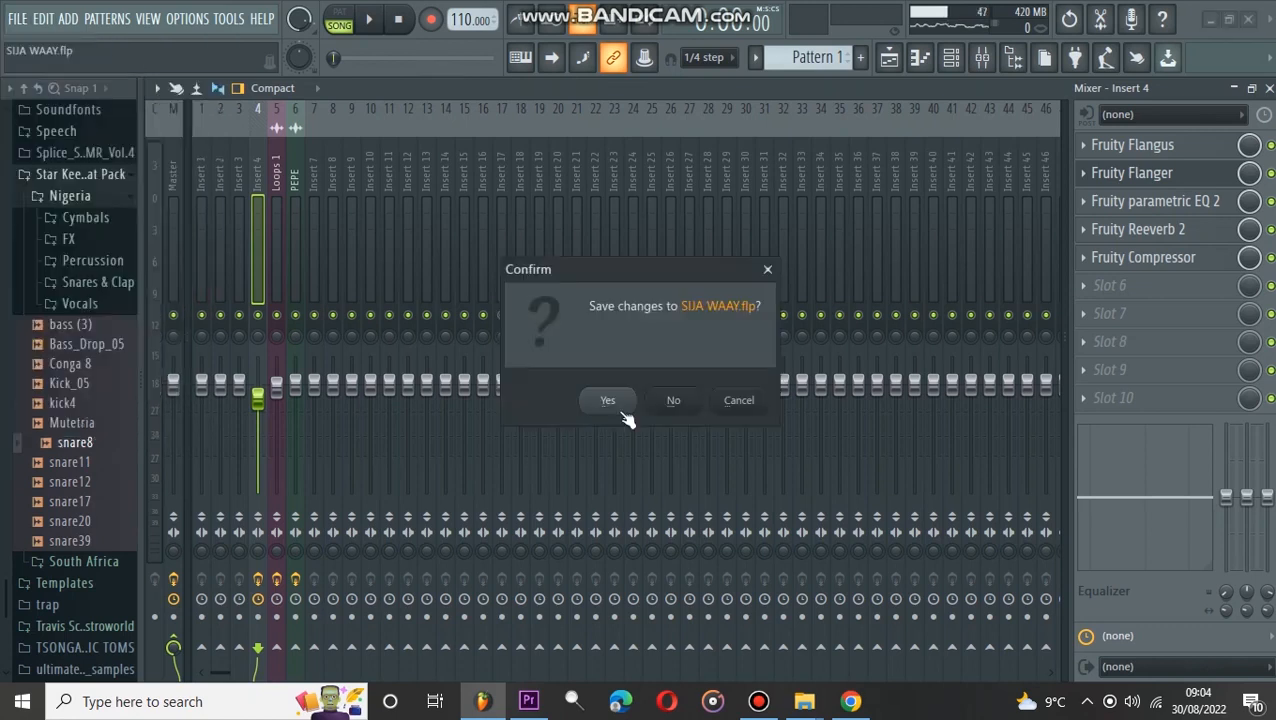
left_click(620, 408)
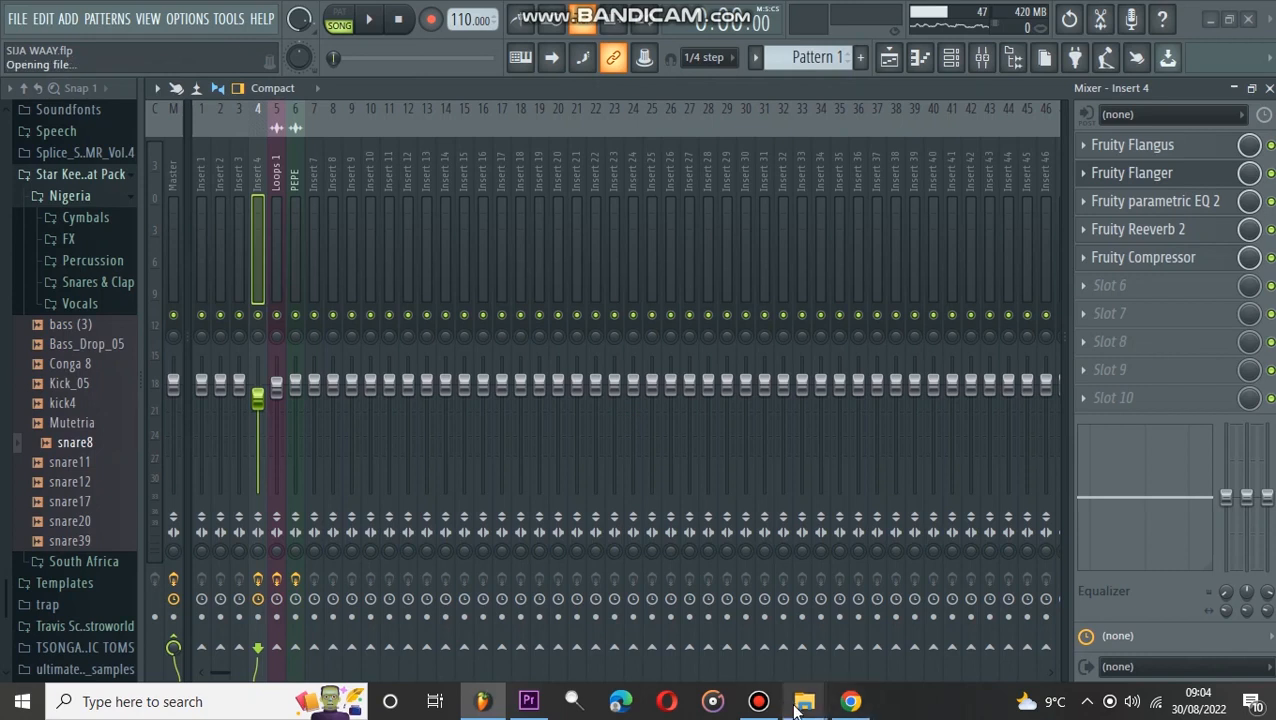
Step: Switch to the Bandicam folder in File Explorer, look over the latest recordings, and bring up the Bandicam recorder
mouse_move(804, 701)
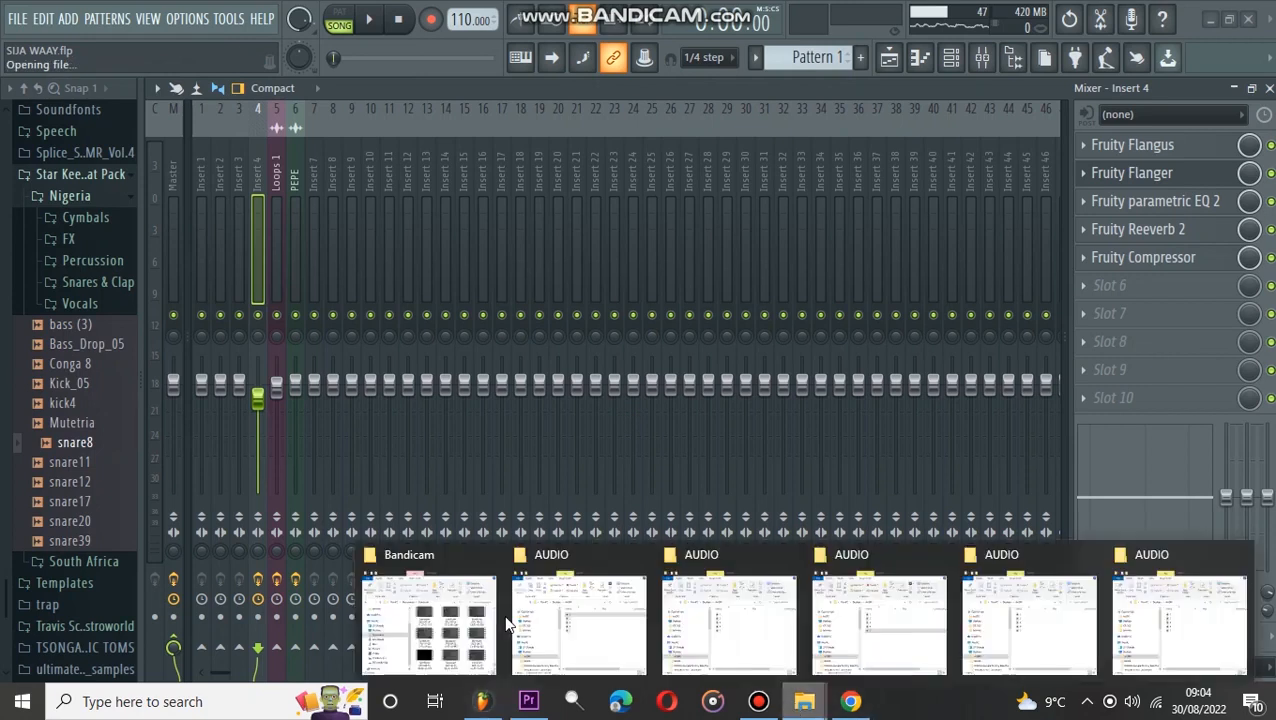
left_click(439, 605)
scroll(640, 440, "down", 1)
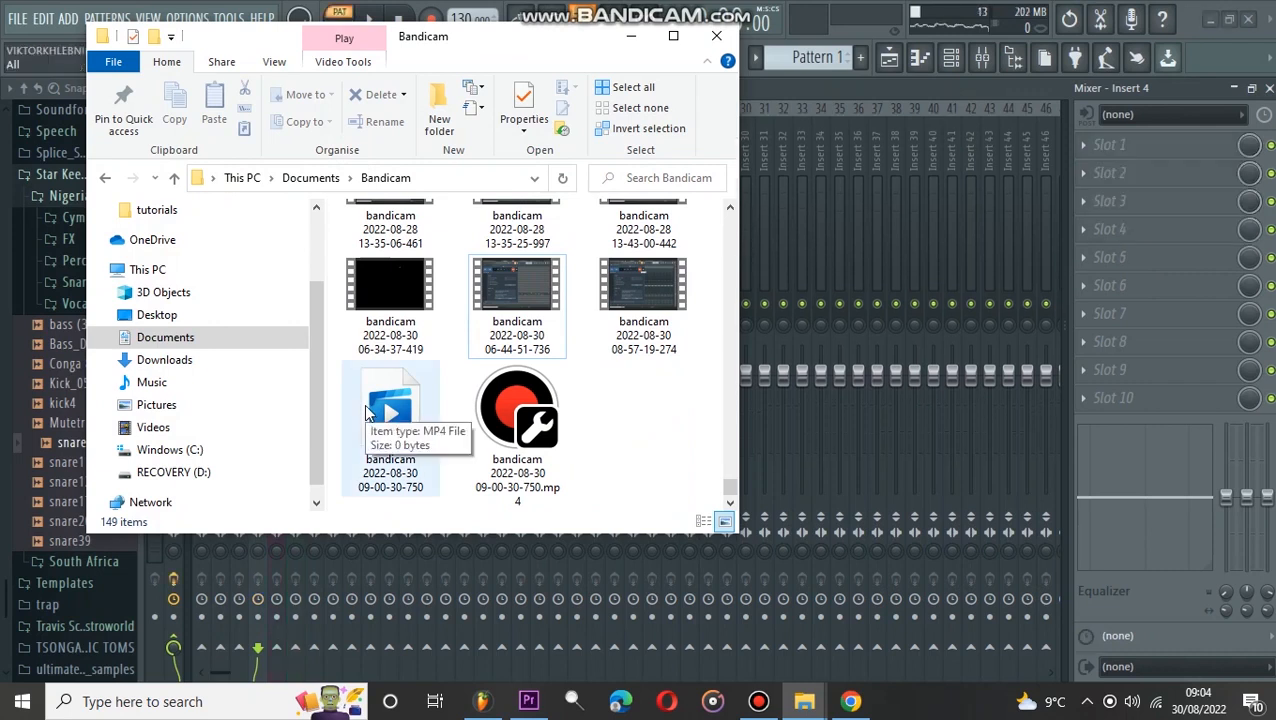
left_click(758, 701)
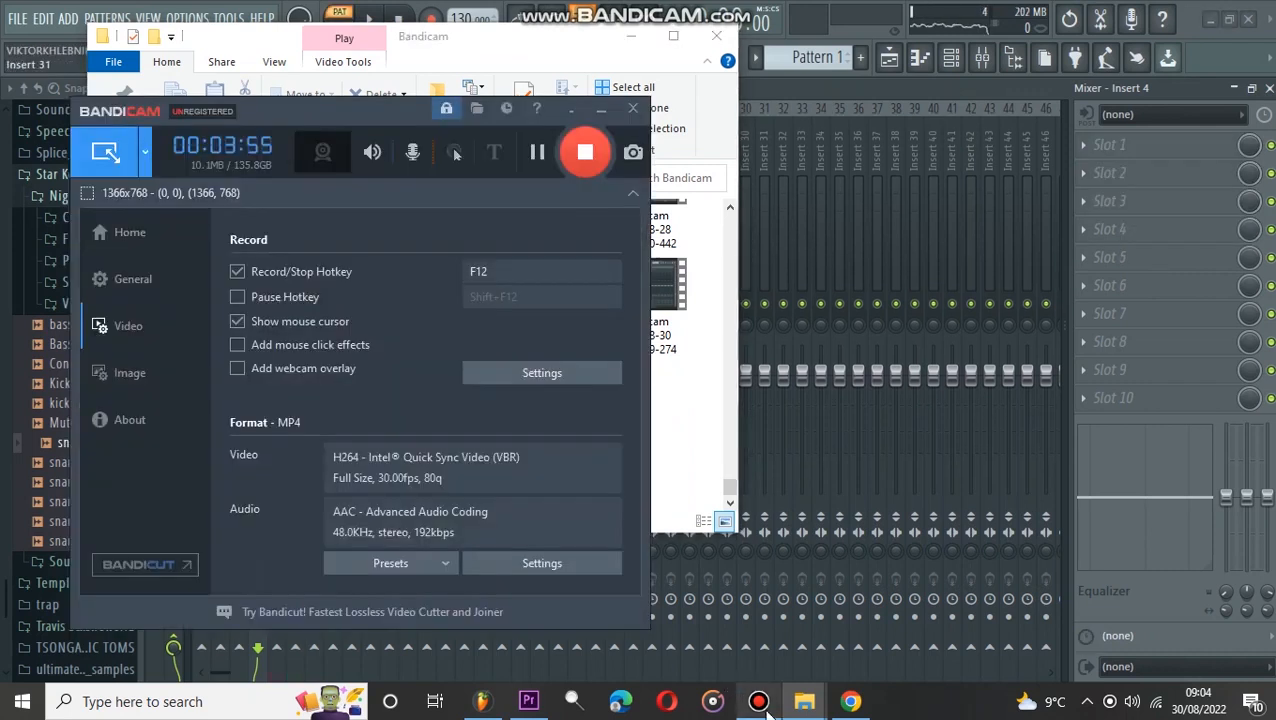